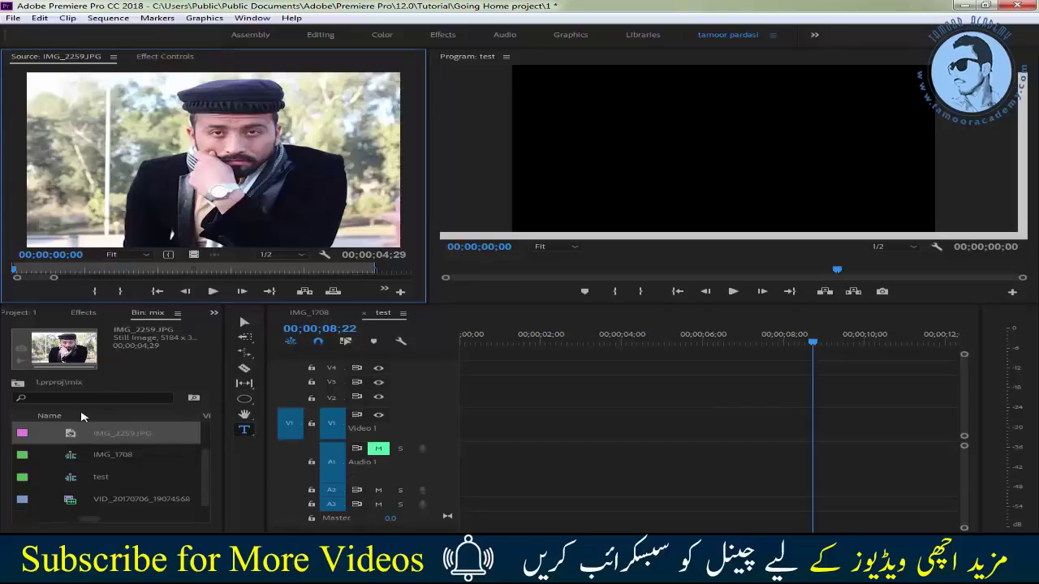
Place IMG_2259.JPG at the start of V1, set it to frame size, and add the VID clip after it.
mouse_move(74, 437)
mouse_down()
mouse_move(548, 430)
mouse_move(463, 430)
mouse_up()
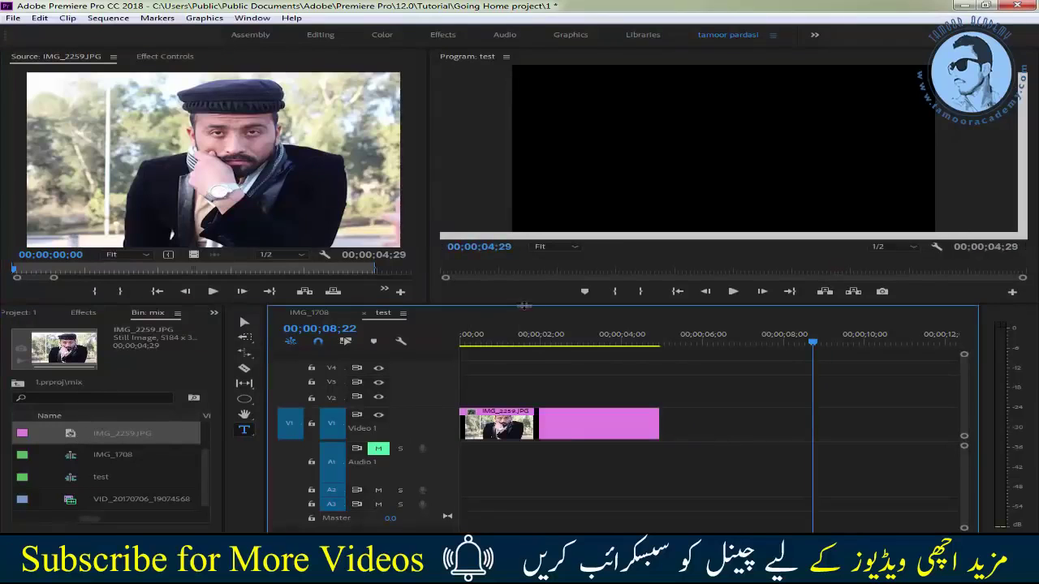
drag(506, 341, 491, 344)
right_click(524, 414)
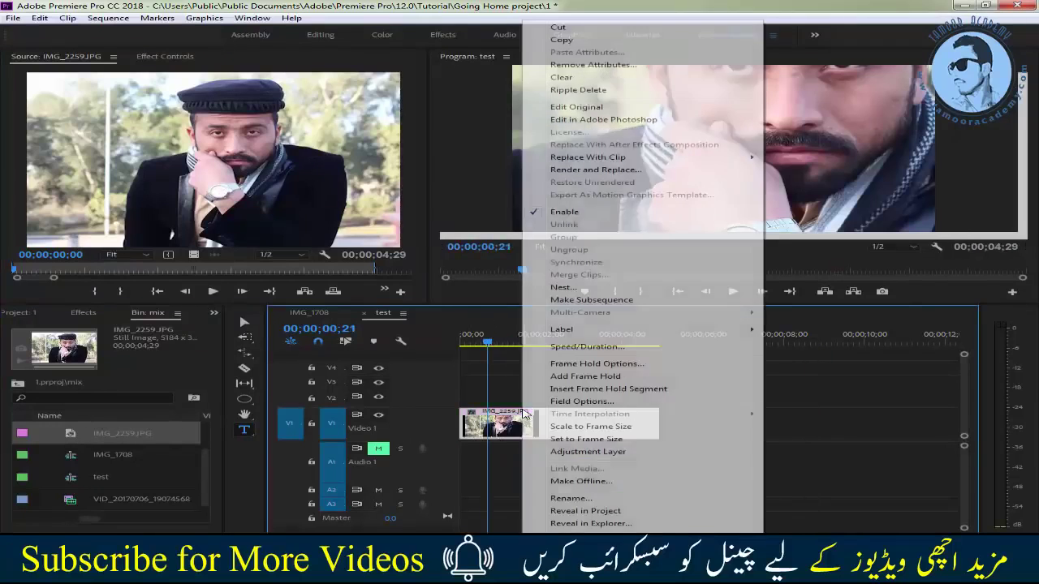
click(633, 439)
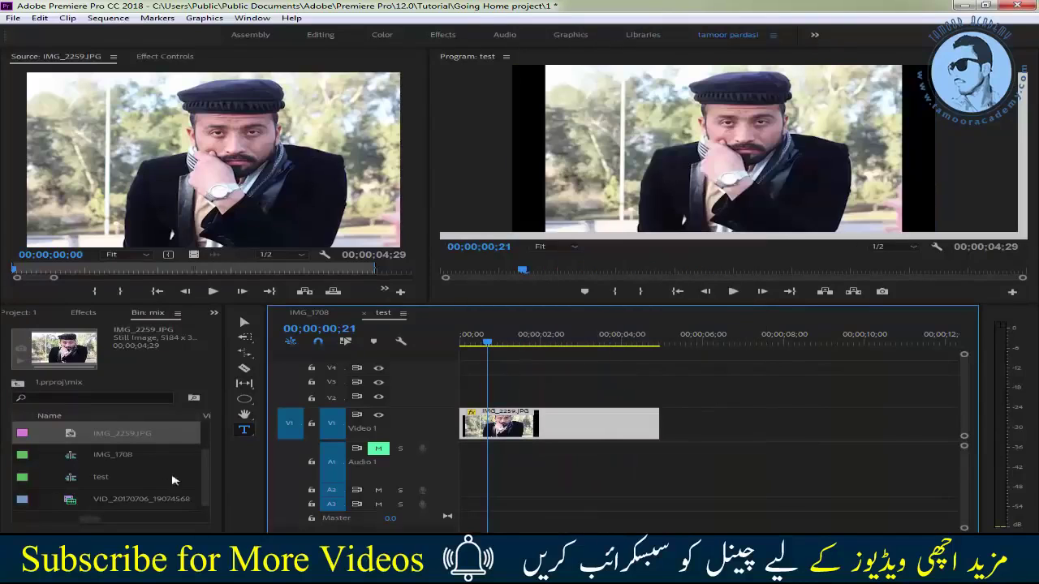
drag(72, 499, 768, 426)
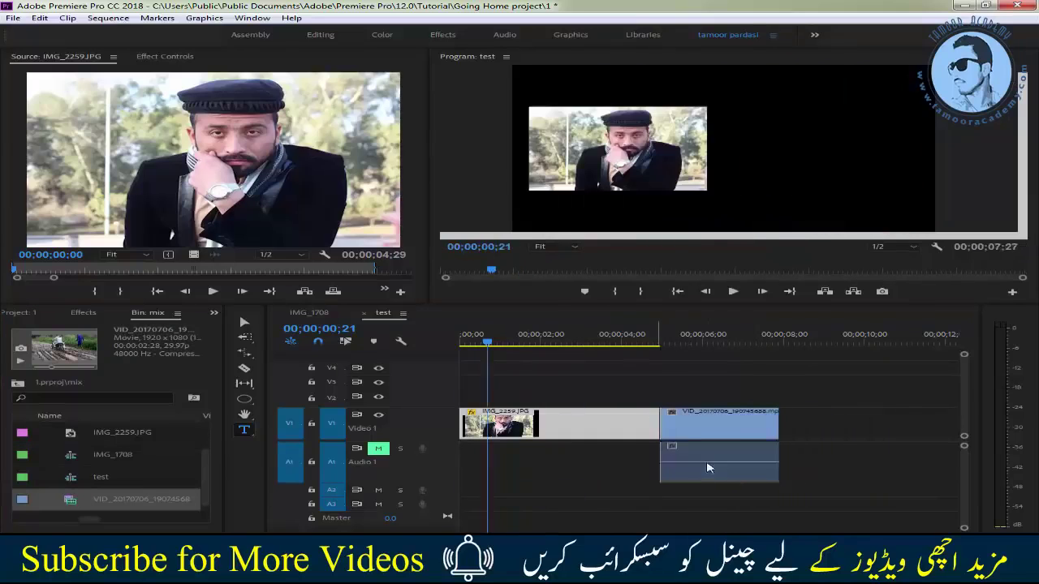
Delete the motorbike clip's audio and view the photo clip in Effect Controls.
click(702, 461)
right_click(703, 461)
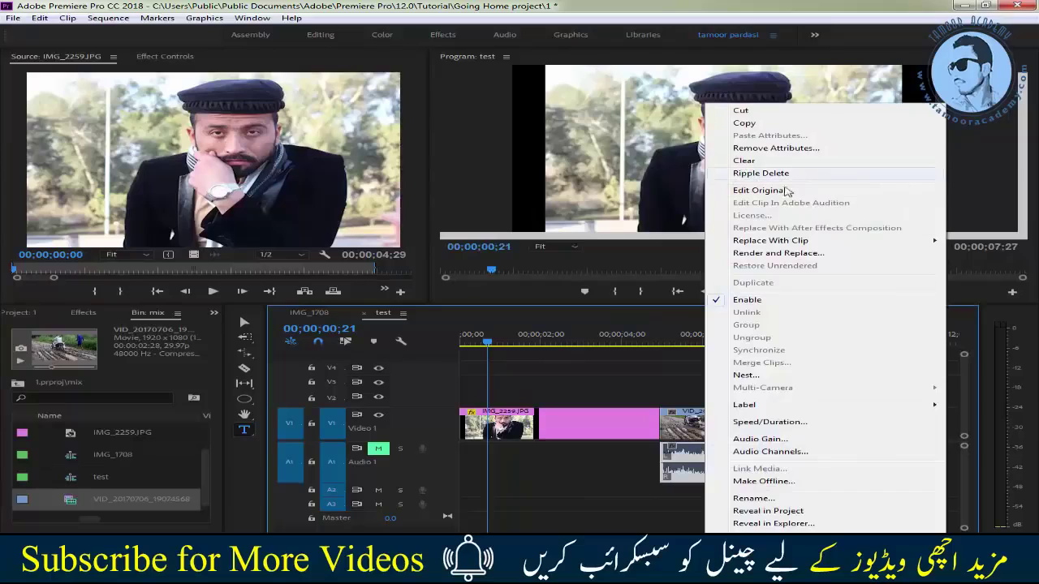
click(690, 454)
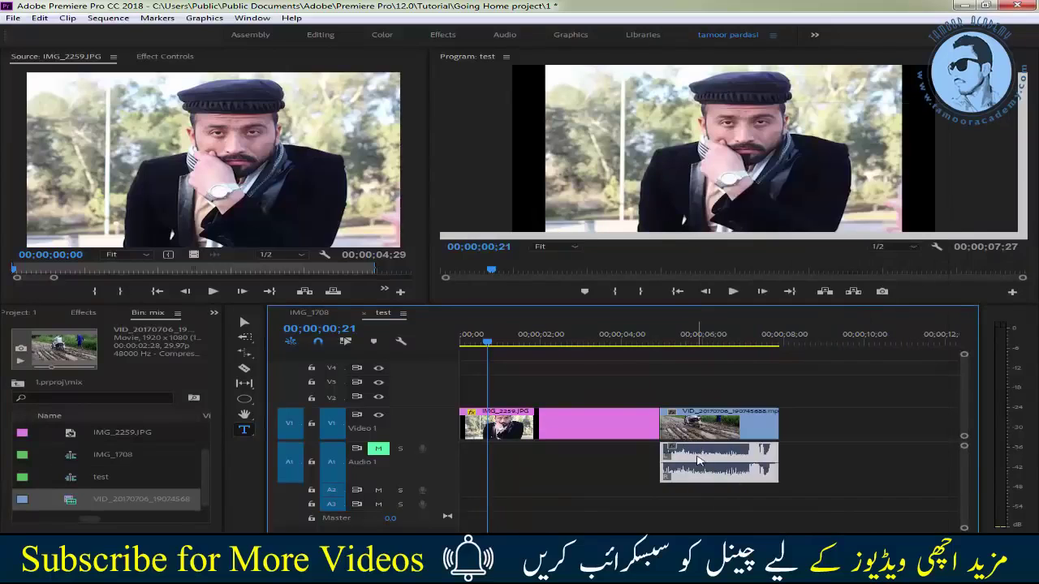
key(Delete)
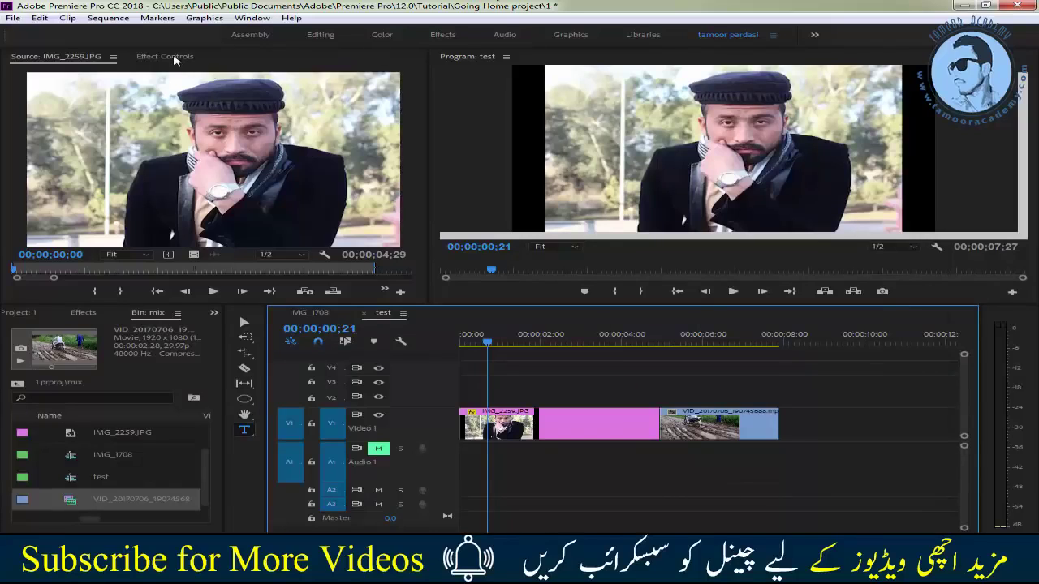
click(173, 58)
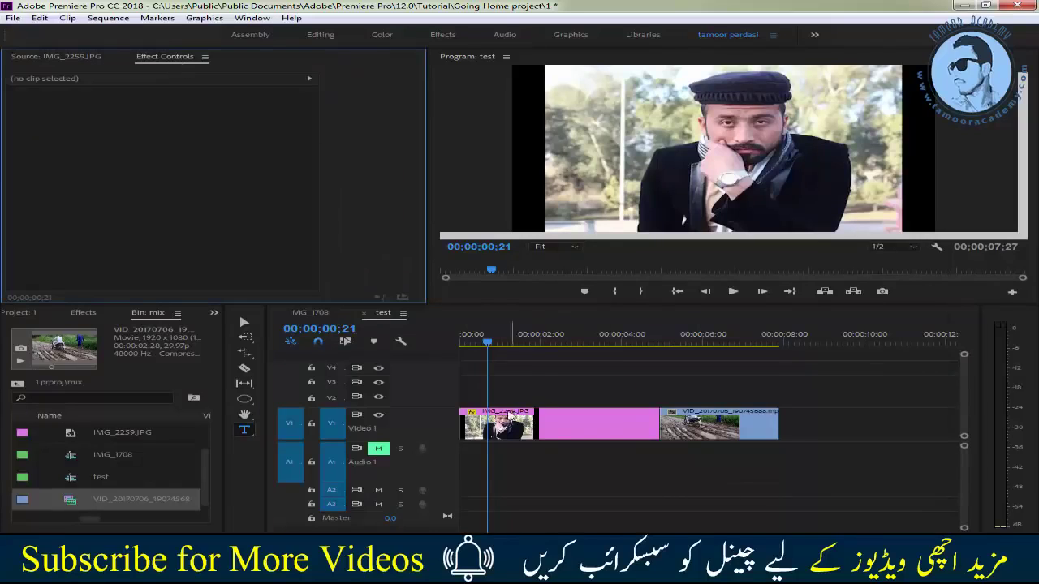
click(512, 415)
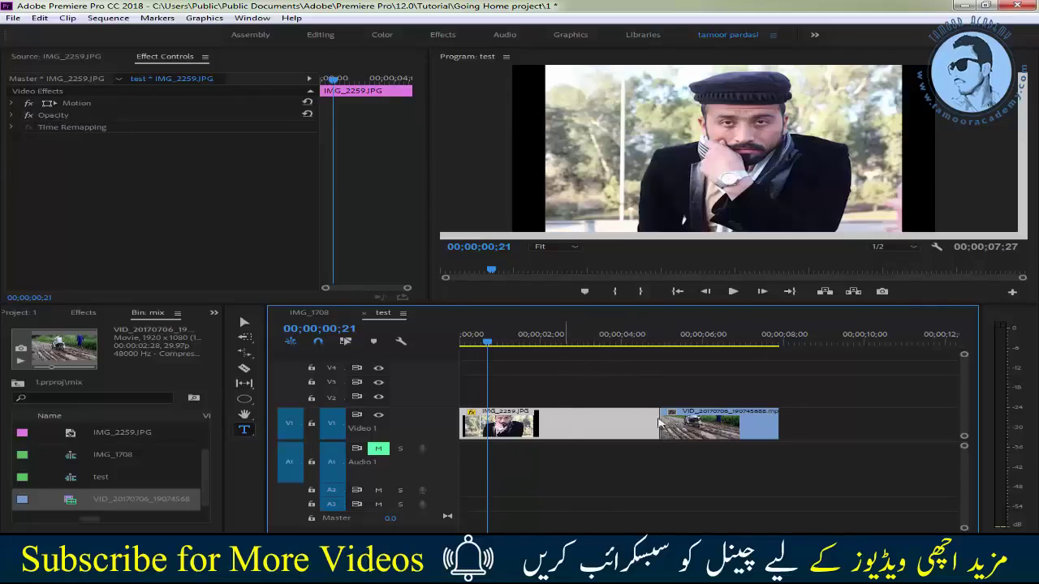
Delete the motorbike clip, re-add it from the bin after the photo, and scrub to 6;03.
click(730, 423)
key(Delete)
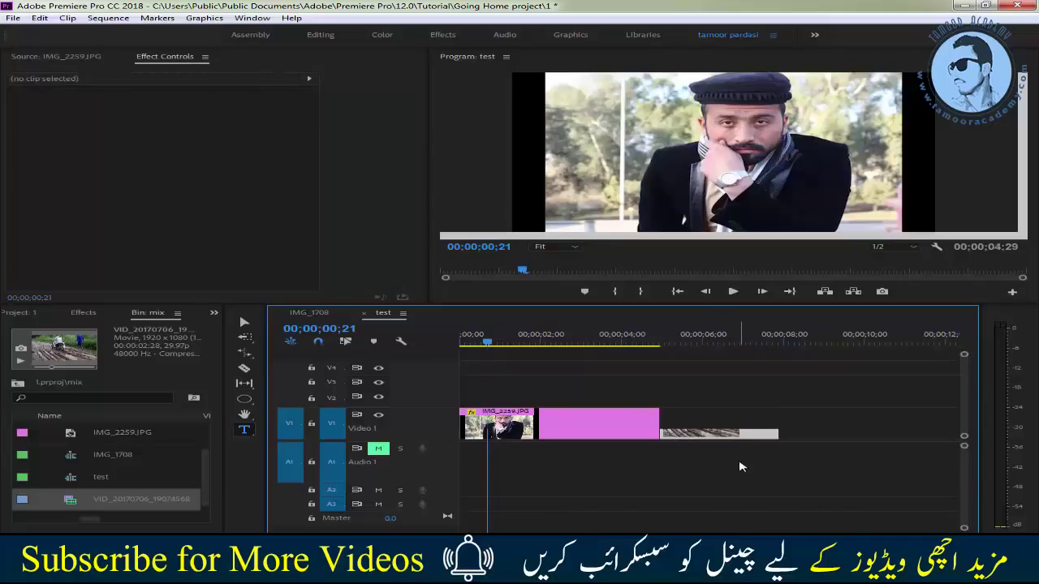
mouse_move(73, 499)
mouse_down()
mouse_move(864, 421)
mouse_move(664, 422)
mouse_up()
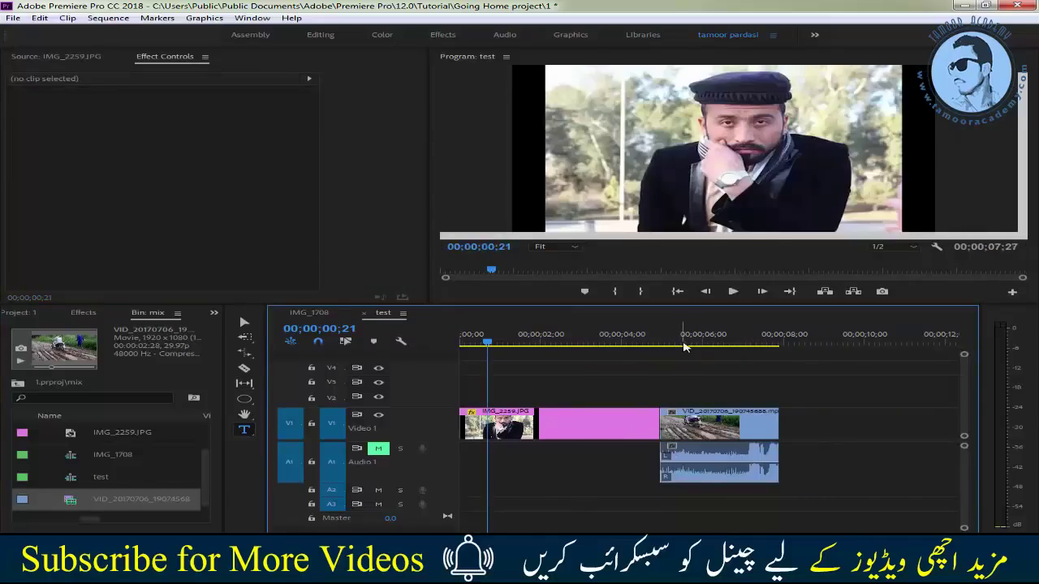
drag(684, 346, 706, 346)
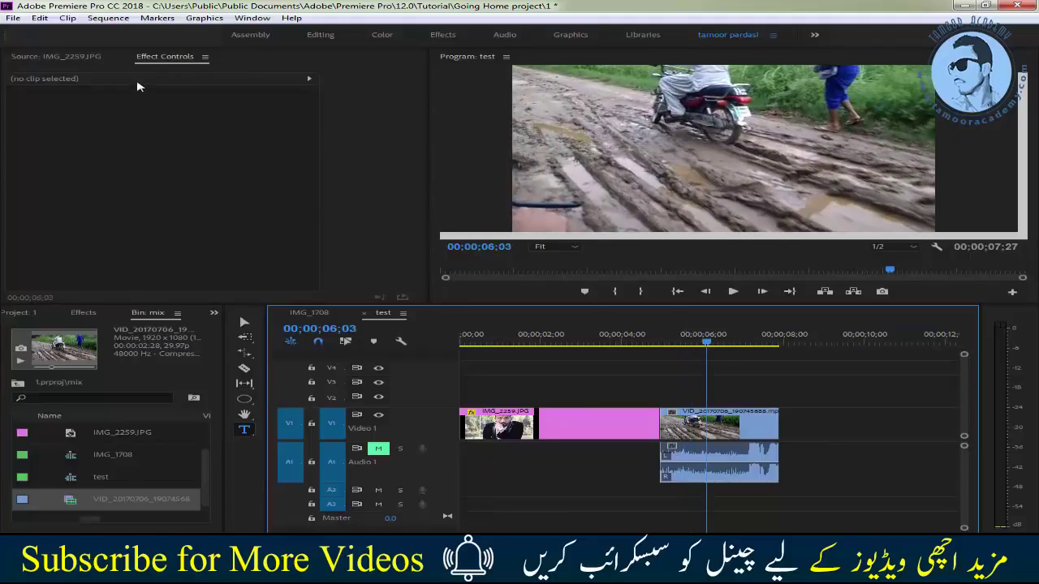
Ripple Delete the motorbike clip's audio after undoing a Clear, then scrub back to the photo.
click(172, 64)
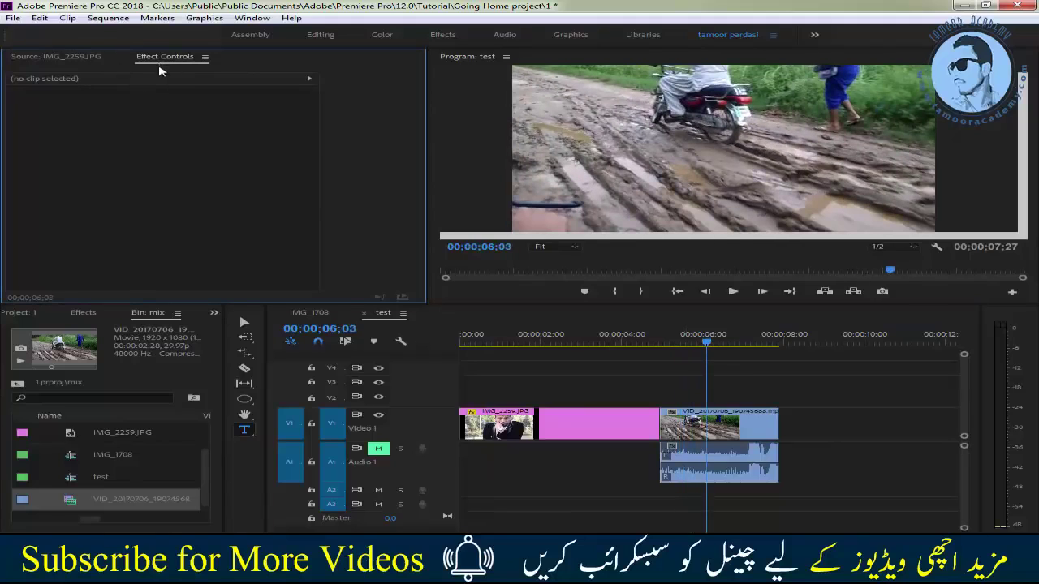
click(721, 423)
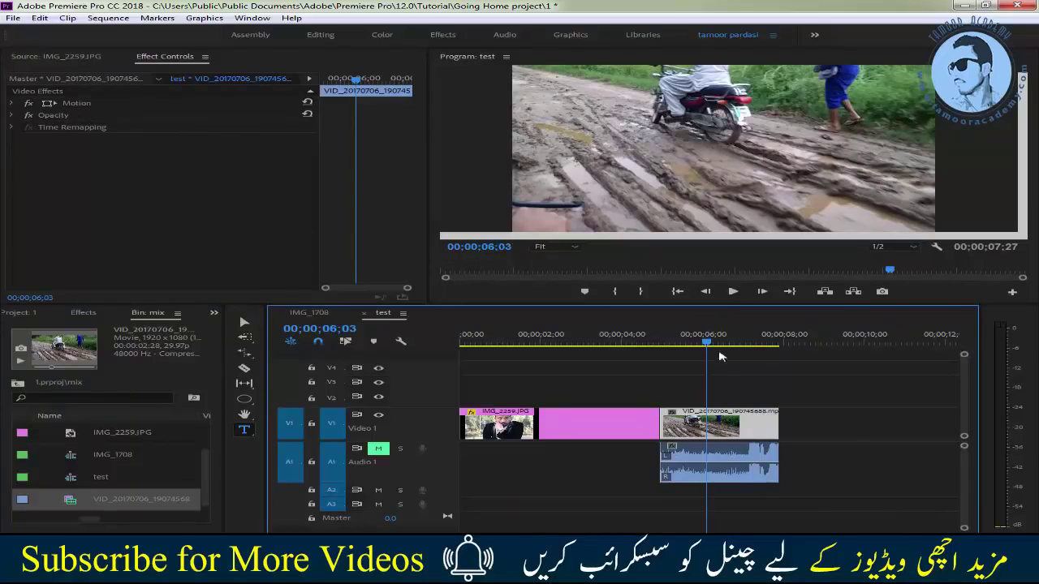
click(727, 451)
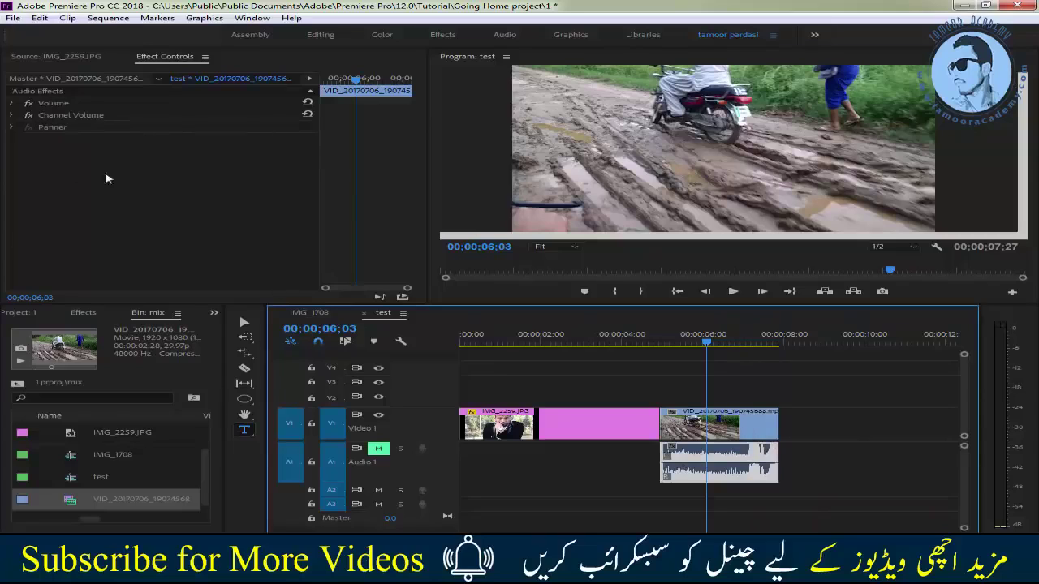
click(702, 430)
click(689, 456)
click(714, 425)
right_click(765, 465)
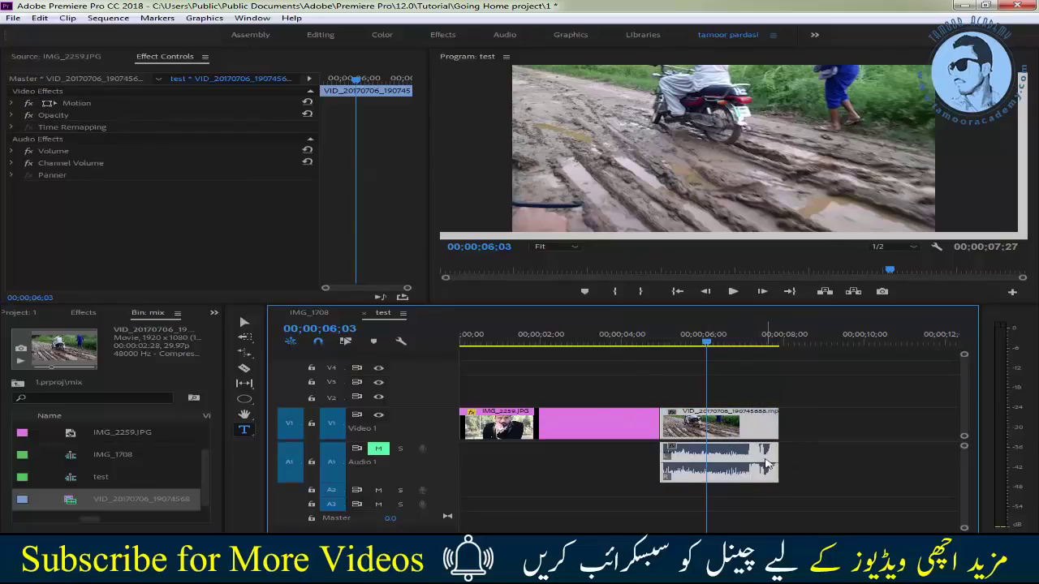
click(821, 59)
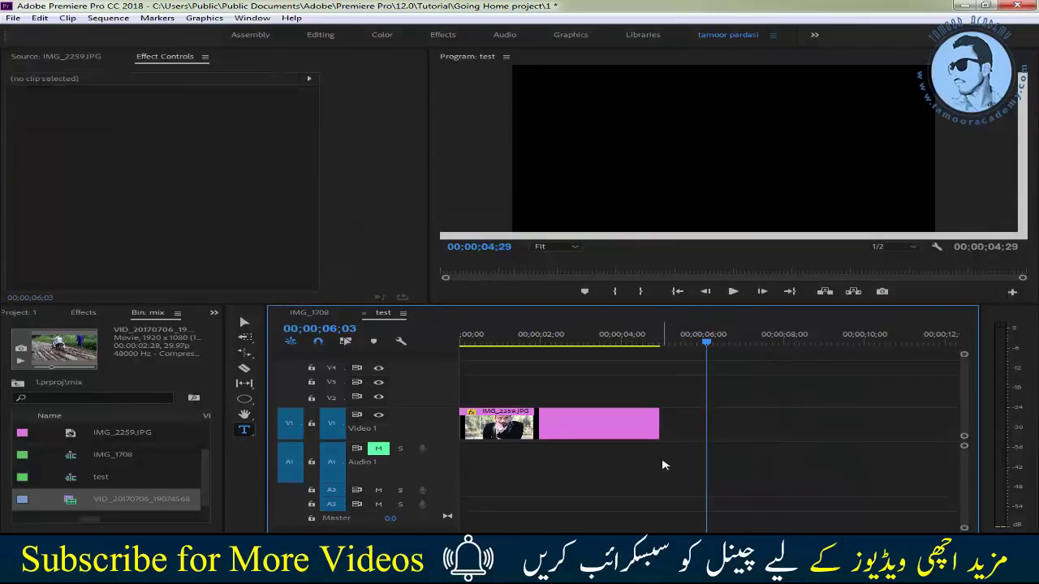
key(ctrl+z)
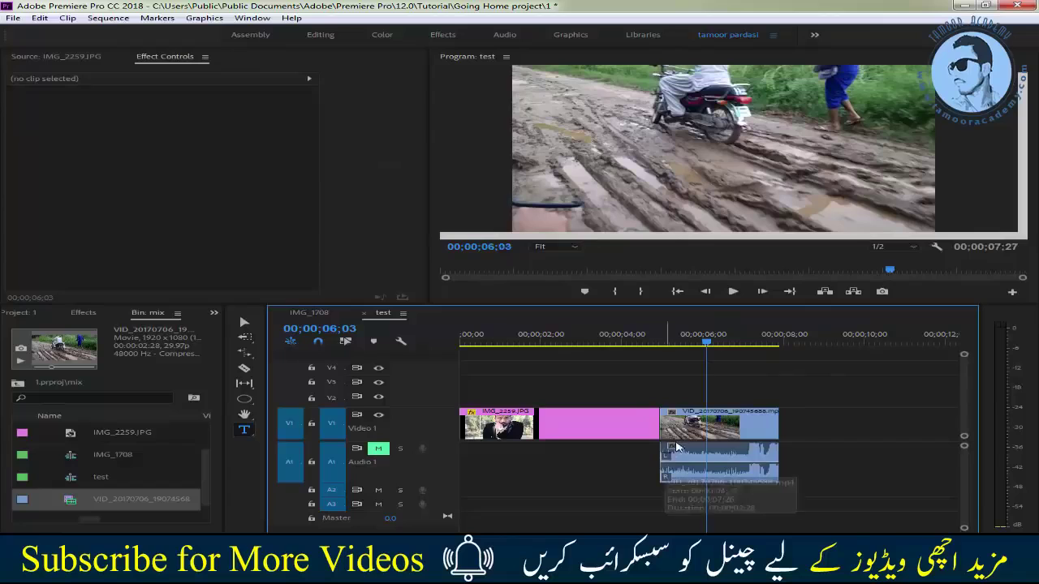
right_click(762, 461)
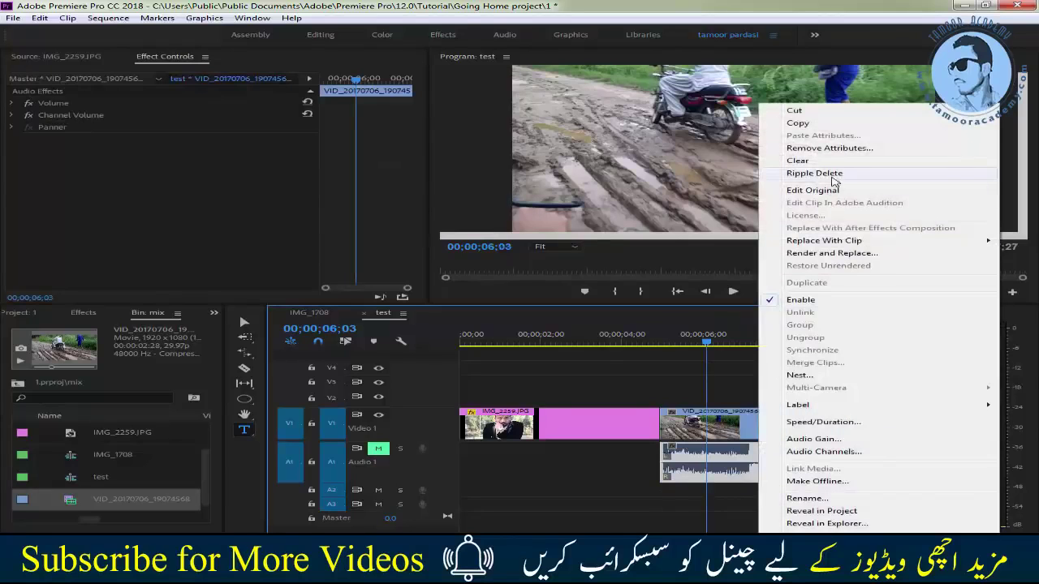
click(860, 172)
drag(677, 345, 510, 342)
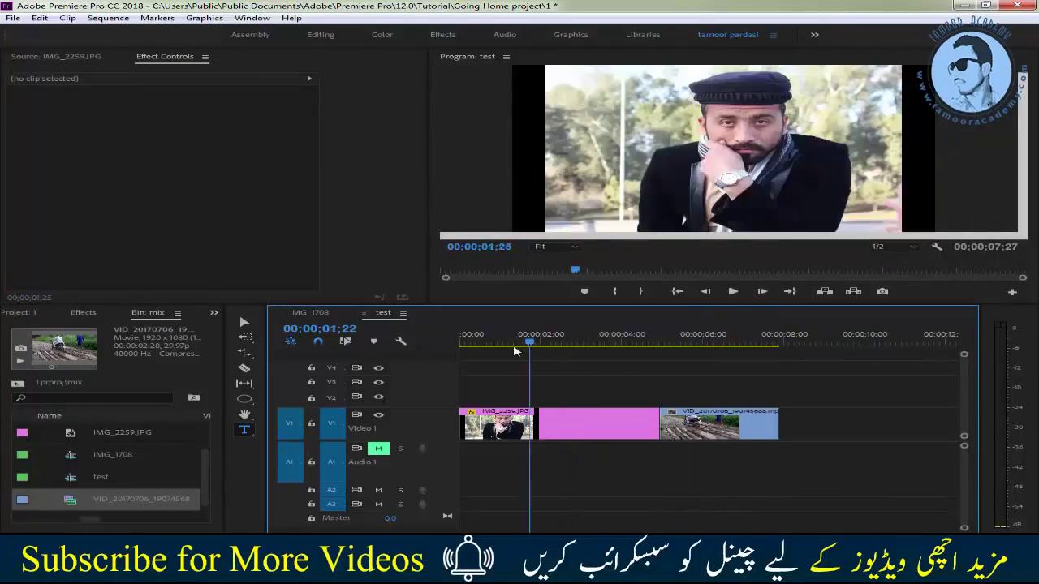
Try photo Position 400, 500 in Motion, then reset Position back to 960, 540.
click(584, 411)
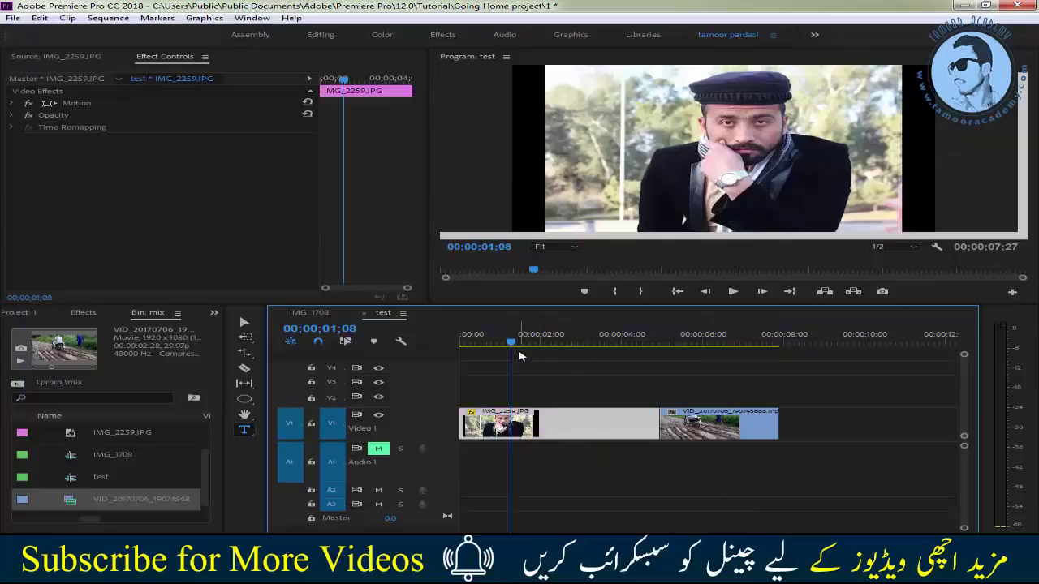
click(13, 104)
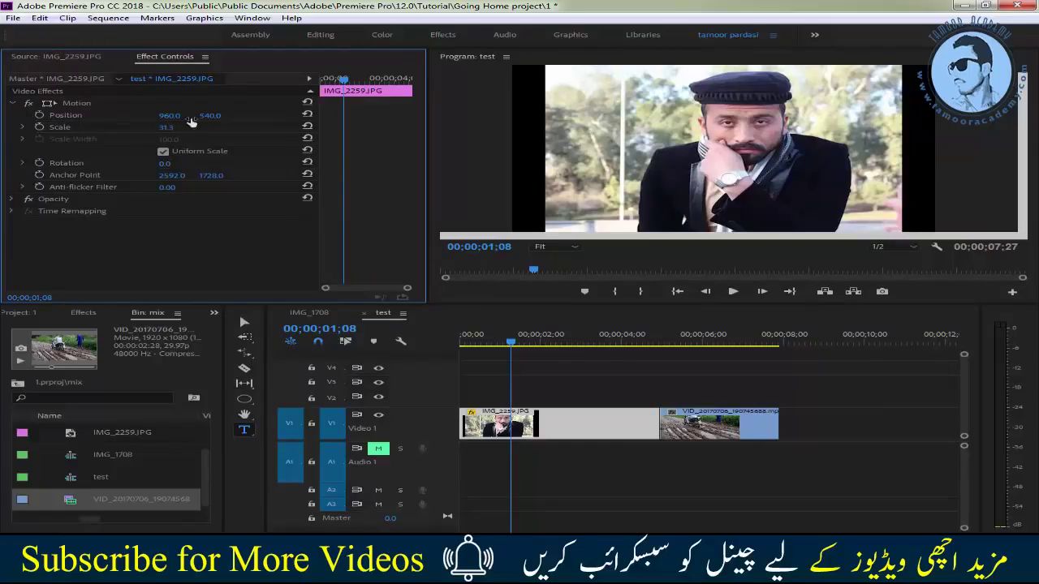
click(169, 115)
text(400)
key(Return)
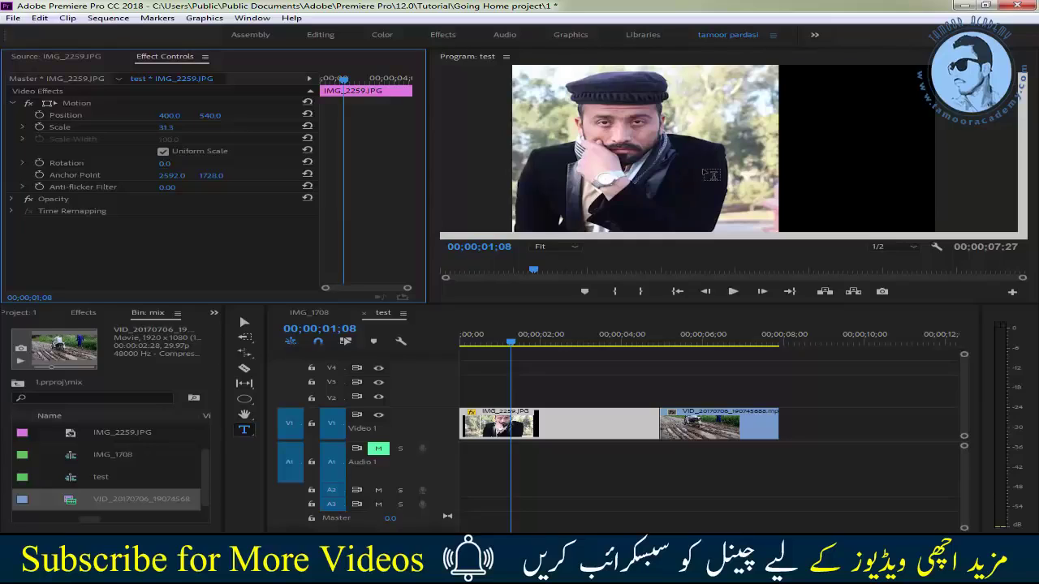
click(169, 115)
click(214, 115)
text(5)
key(Return)
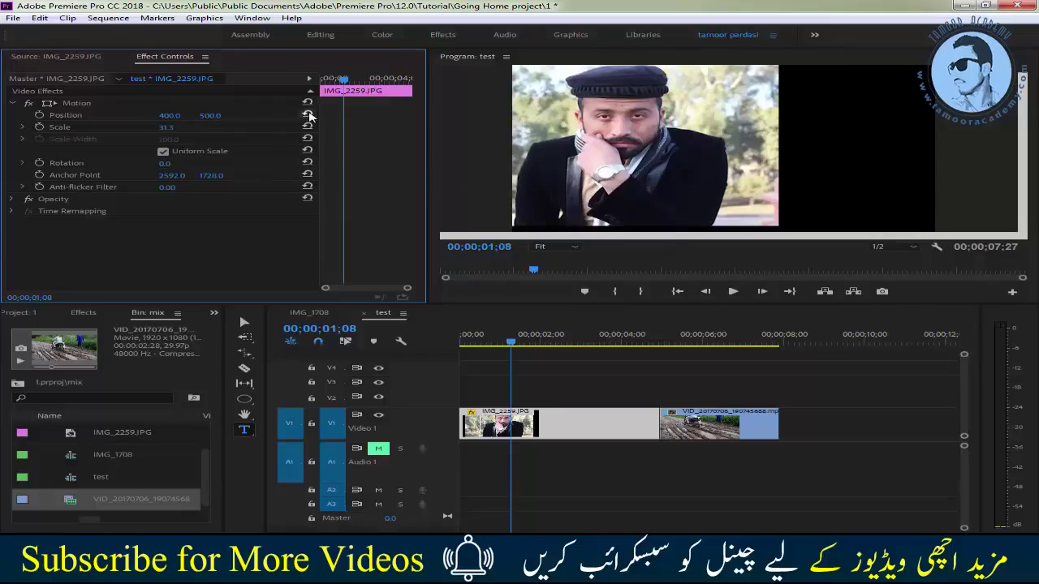
click(308, 115)
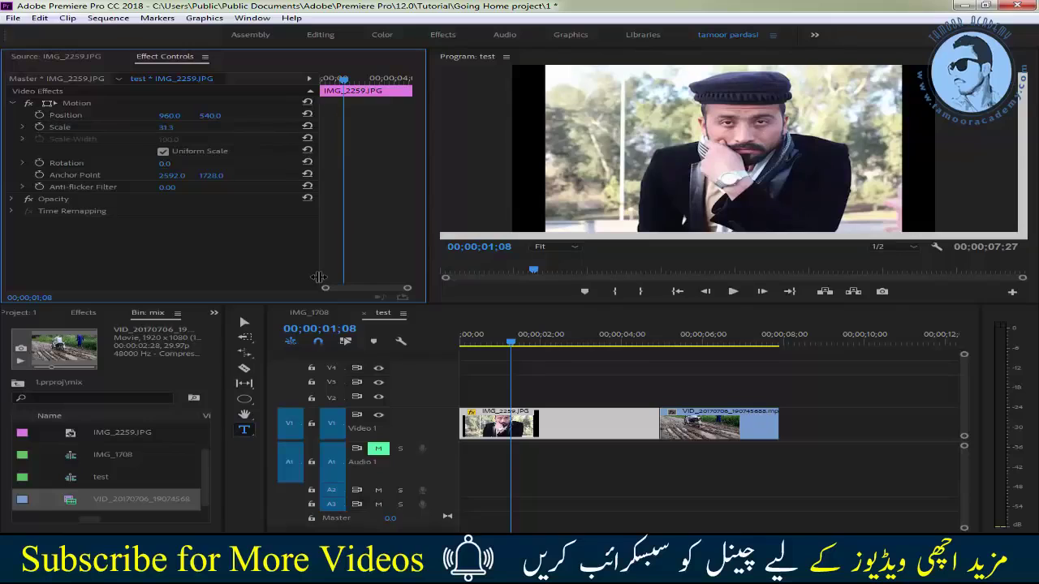
Widen the Effect Controls keyframe area, expand the Video 1 track, and move the playhead to 0;17.
drag(319, 277, 177, 269)
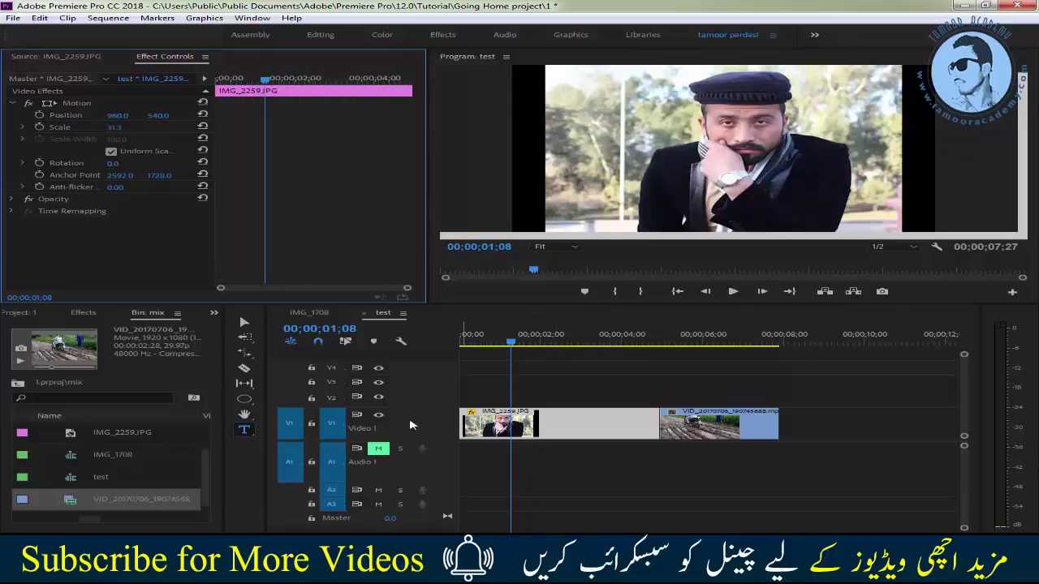
double_click(442, 410)
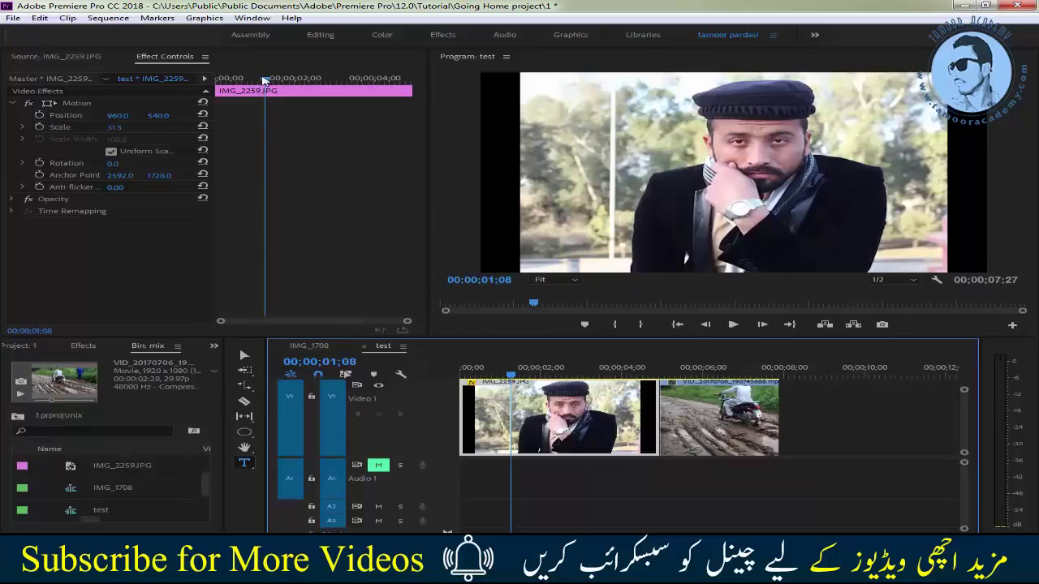
drag(265, 79, 236, 81)
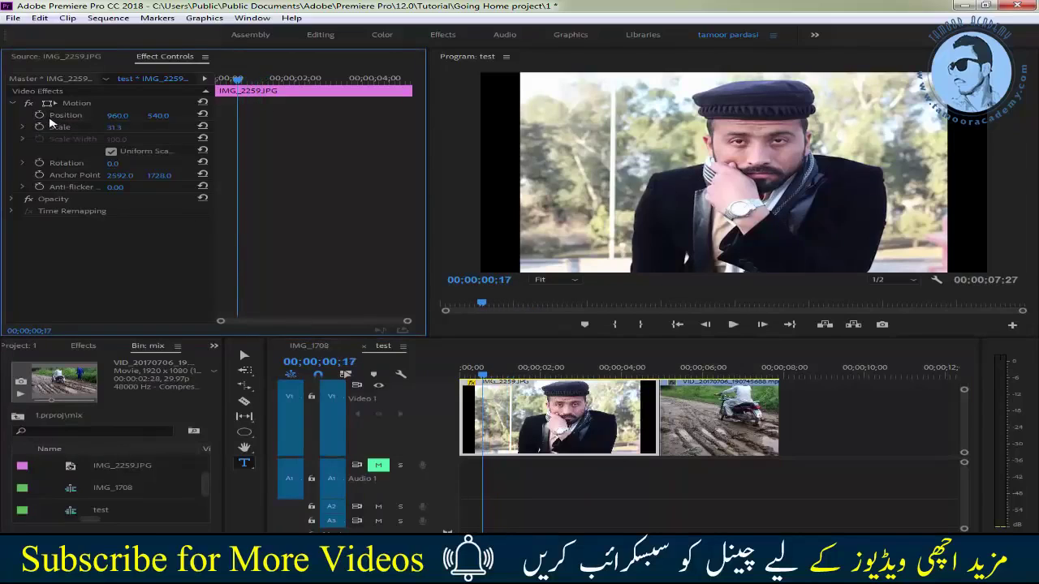
Keyframe the photo's Position at the start, then set X to 500 at 00;00;01;04.
click(39, 115)
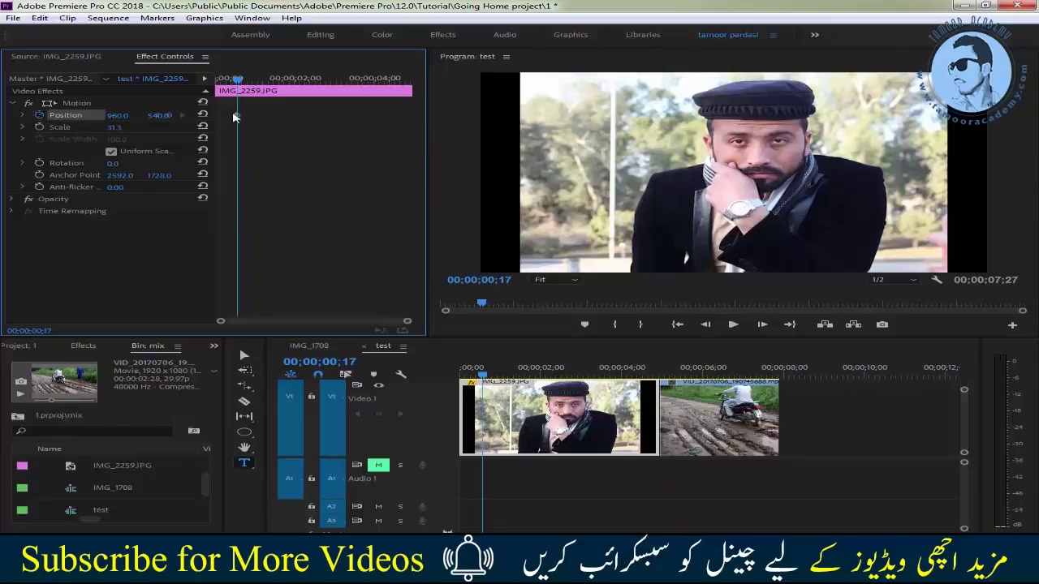
drag(237, 81, 254, 81)
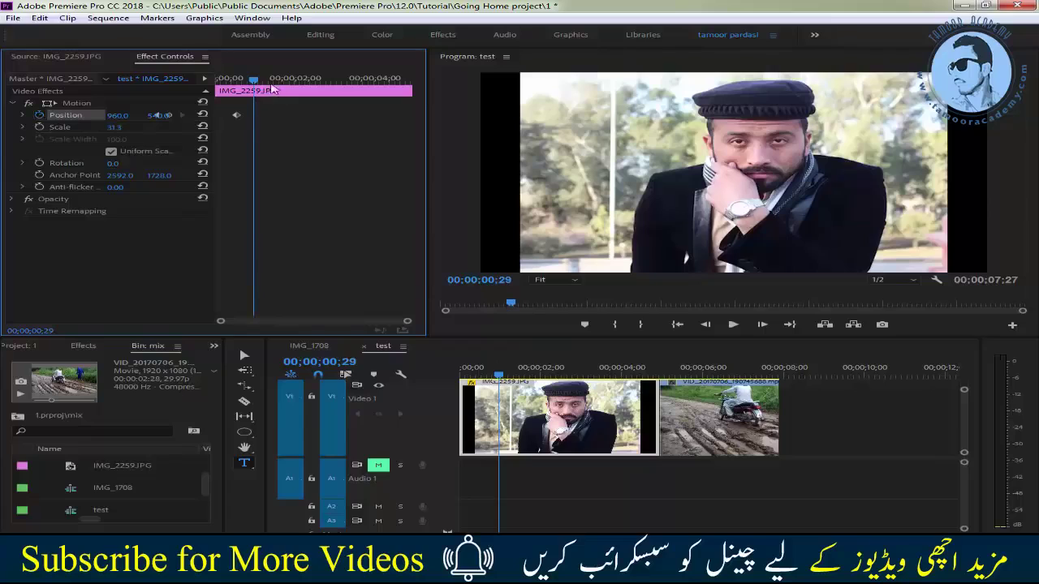
drag(255, 79, 263, 82)
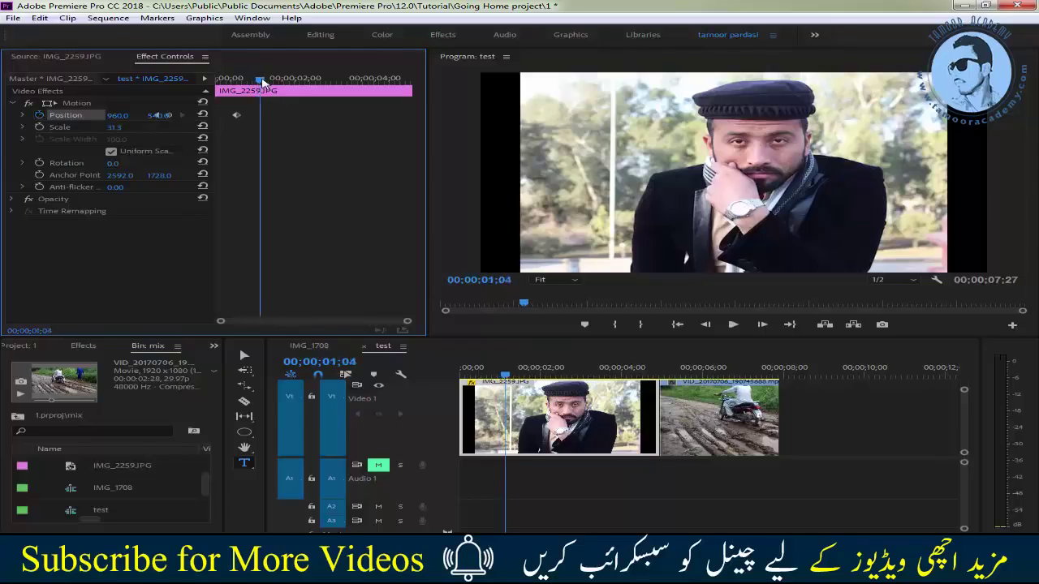
click(121, 115)
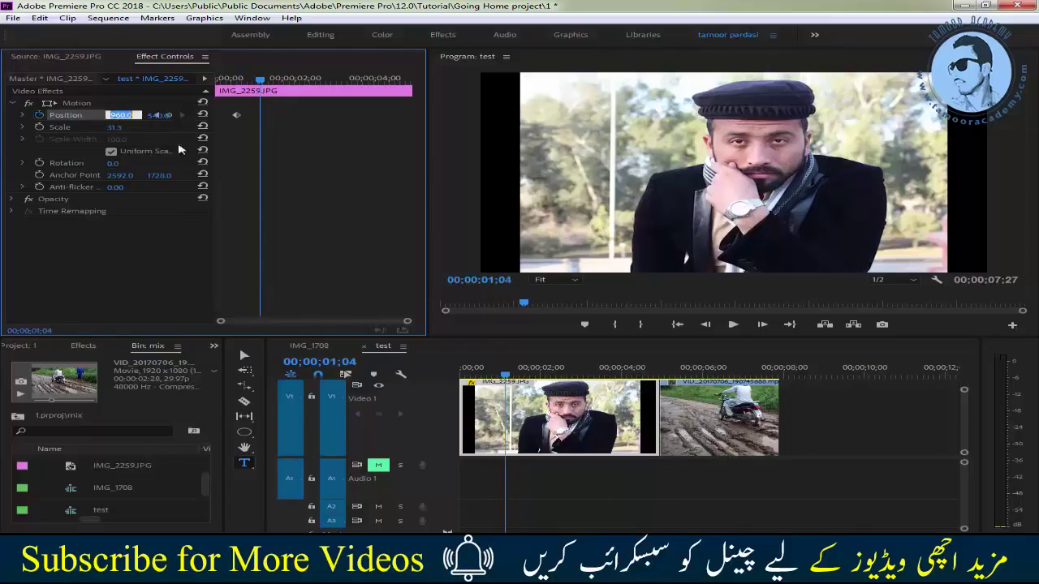
text(500)
key(Return)
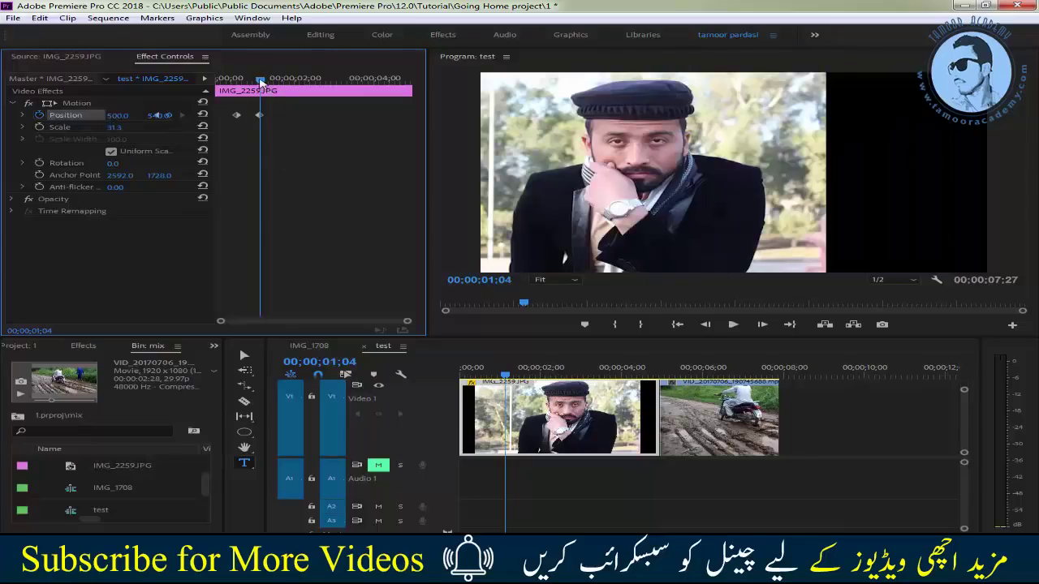
Preview the slide by scrubbing and playing, then return near the clip start.
mouse_move(262, 82)
mouse_down()
mouse_move(271, 84)
mouse_move(224, 81)
mouse_up()
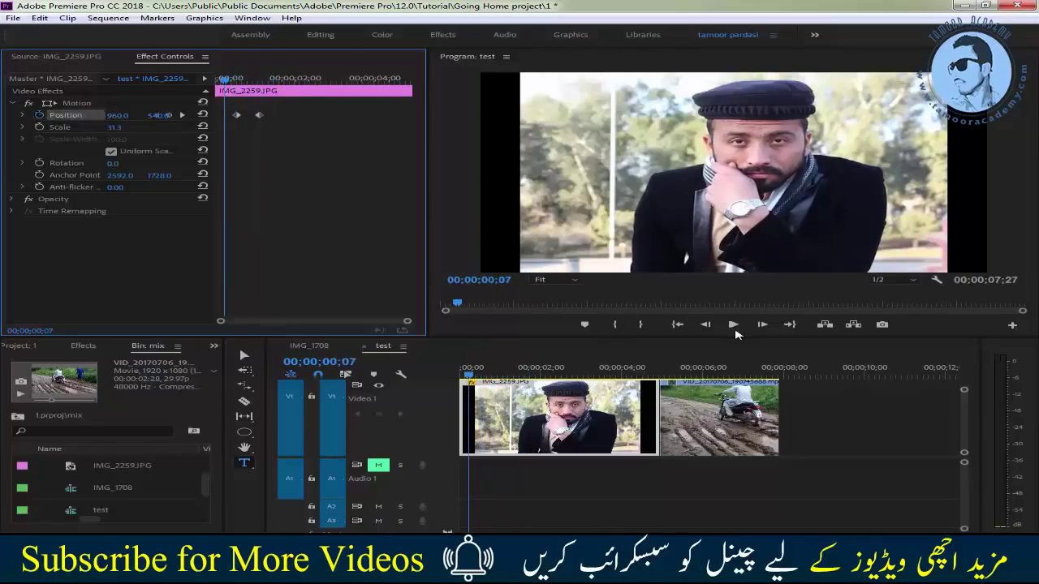
click(733, 325)
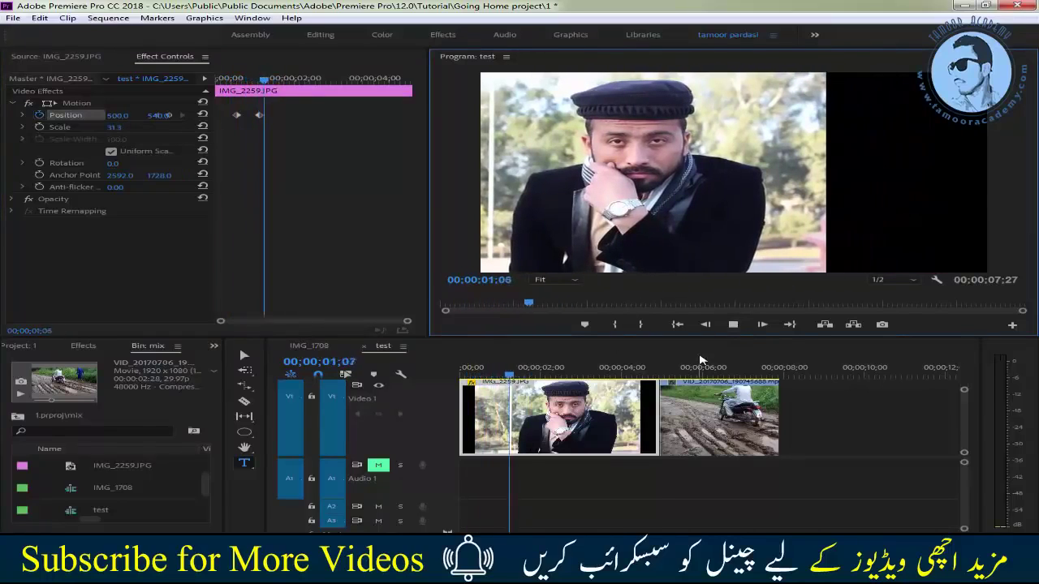
key(space)
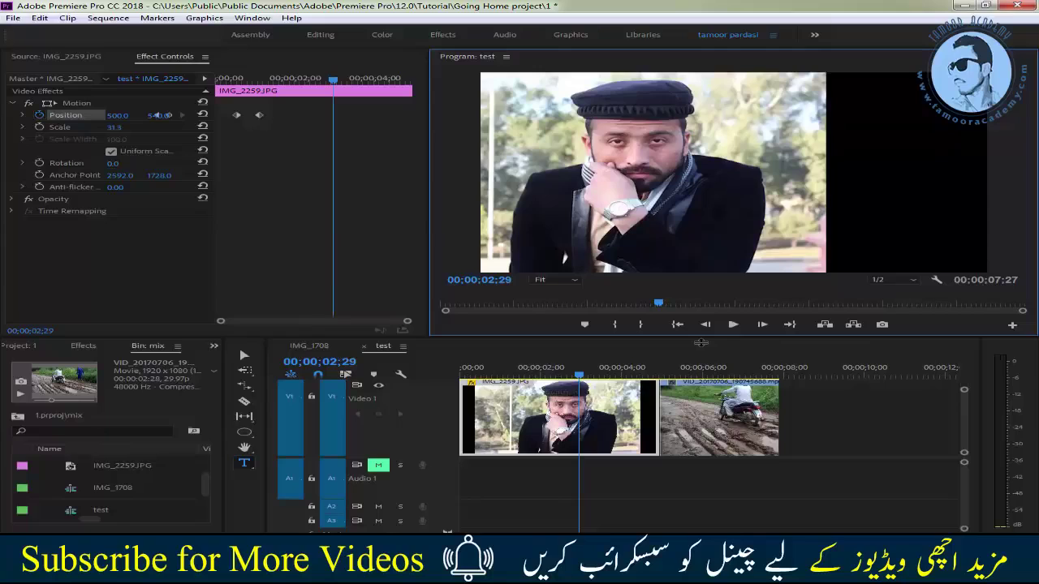
click(381, 420)
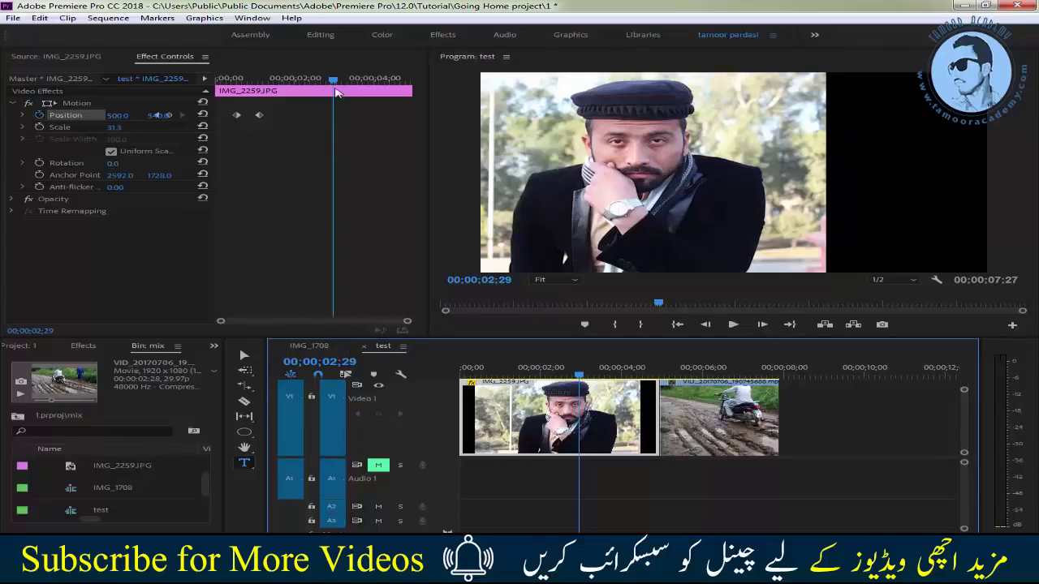
drag(334, 90, 228, 94)
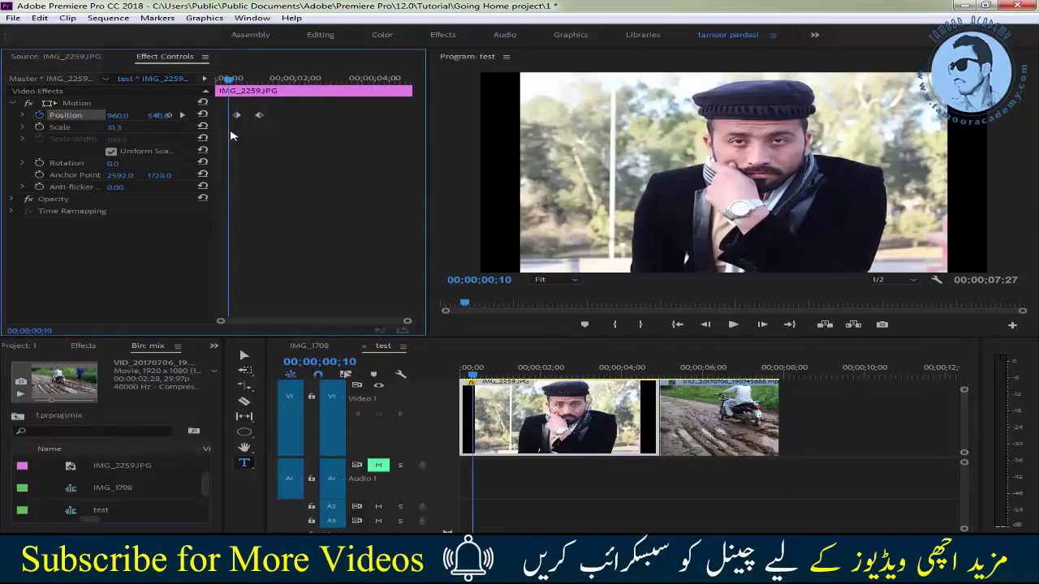
Turn on Scale keyframing with a value of 100 at 00;00;00;10.
click(39, 126)
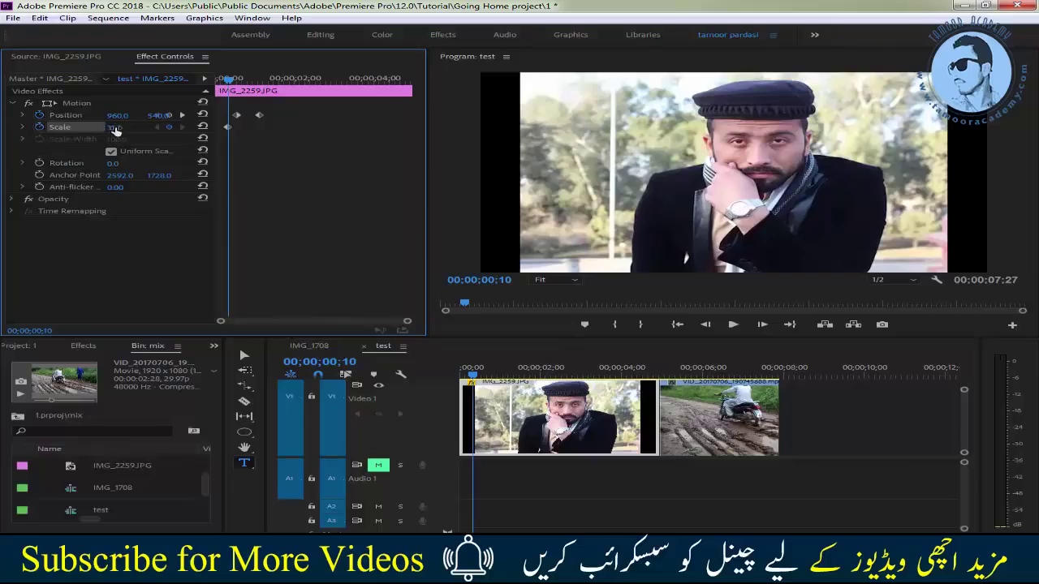
click(114, 128)
text(100)
key(Return)
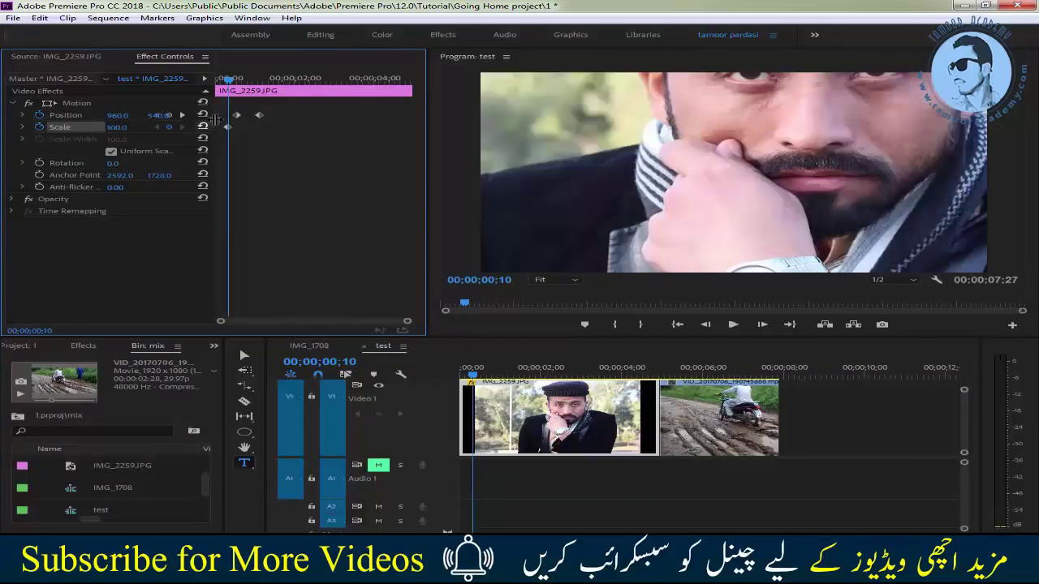
At 01;02, set a Scale keyframe of 30 after trying 300 and 3000.
drag(228, 79, 261, 81)
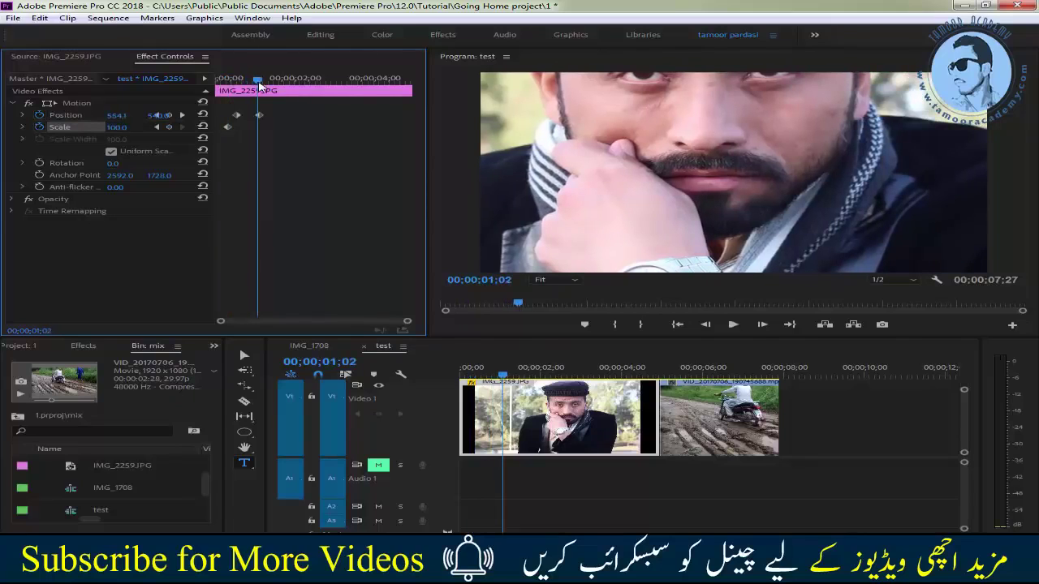
click(119, 127)
text(300)
key(Return)
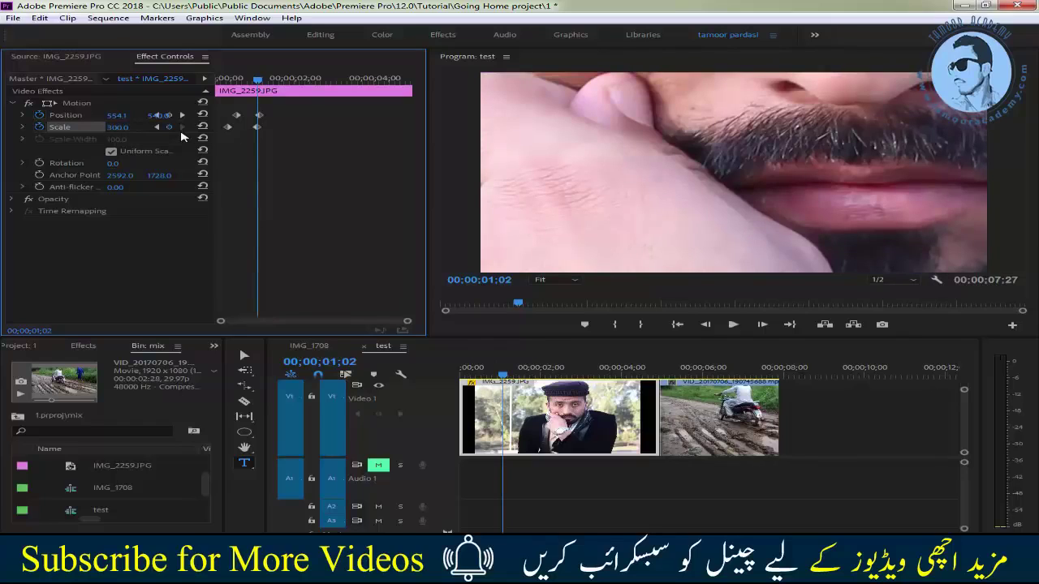
click(122, 127)
text(3)
key(Return)
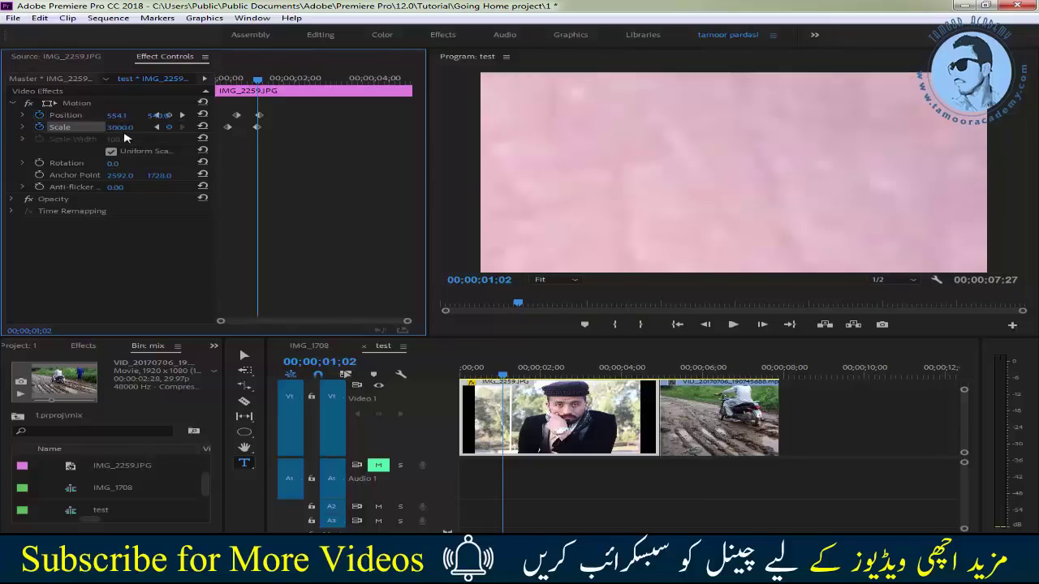
click(122, 128)
text(30)
key(Return)
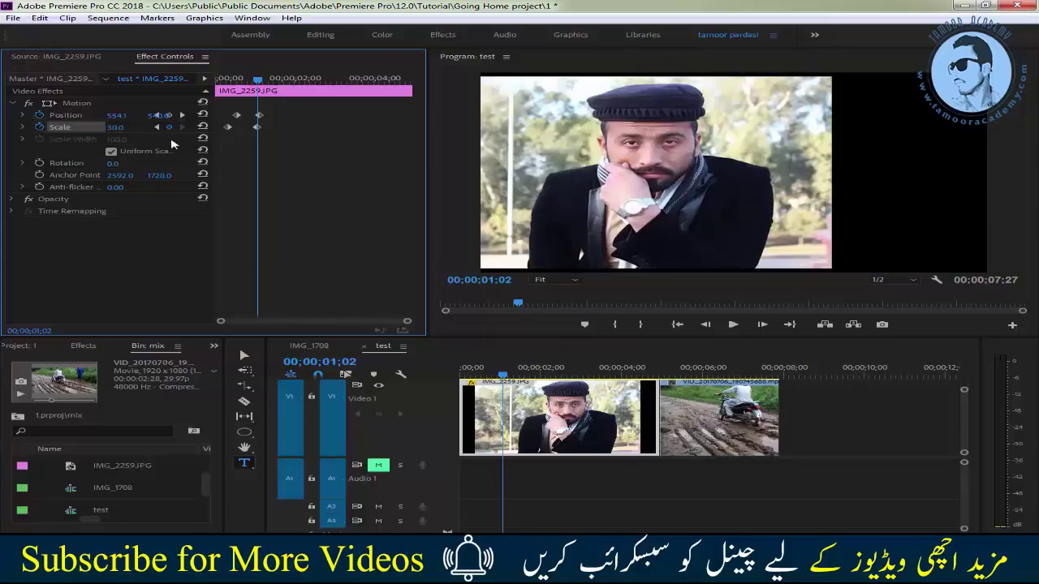
Jump to the sequence start and play to preview the zoom-out.
key(Home)
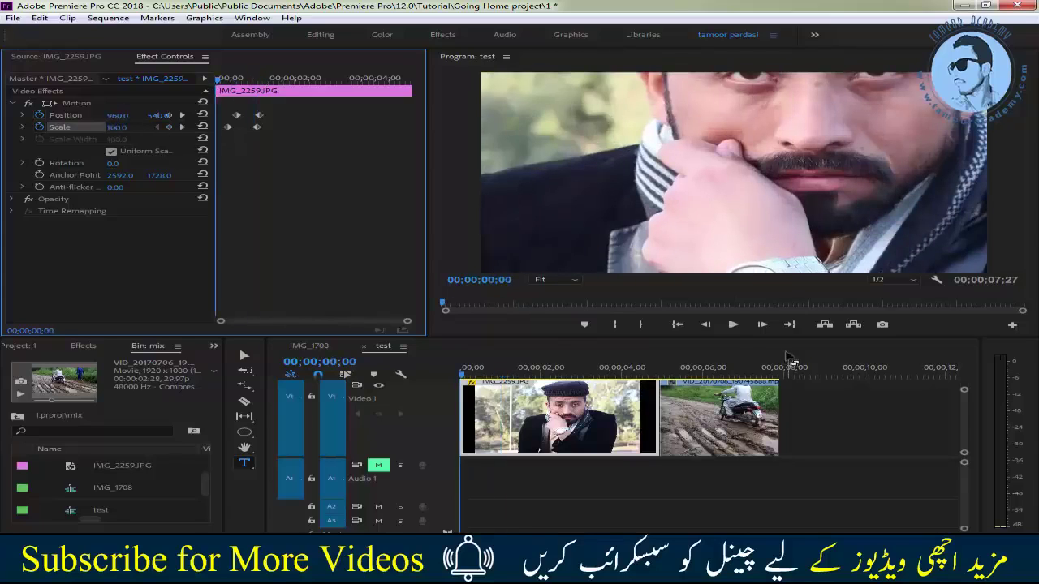
click(733, 324)
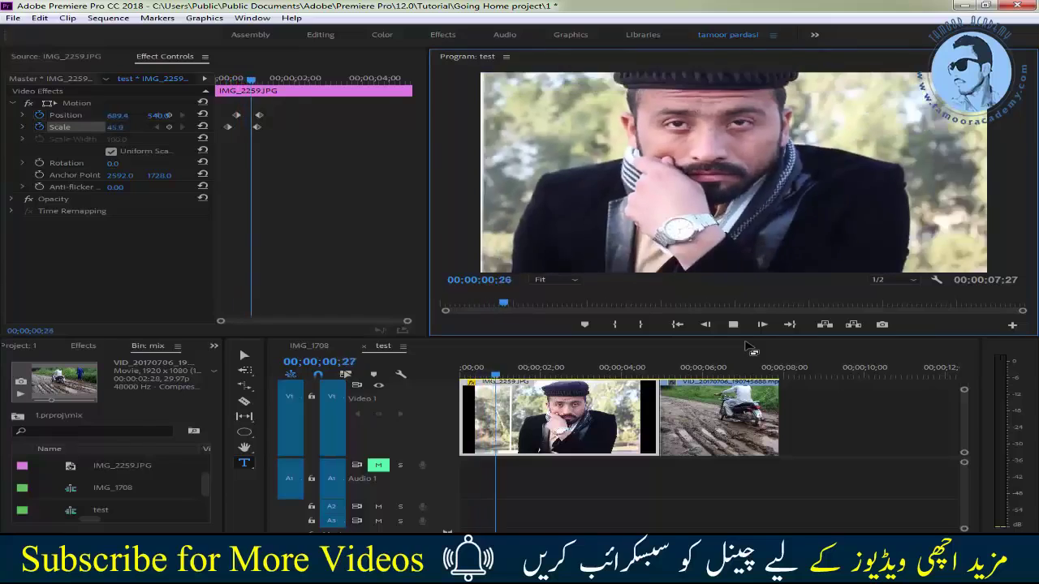
click(728, 322)
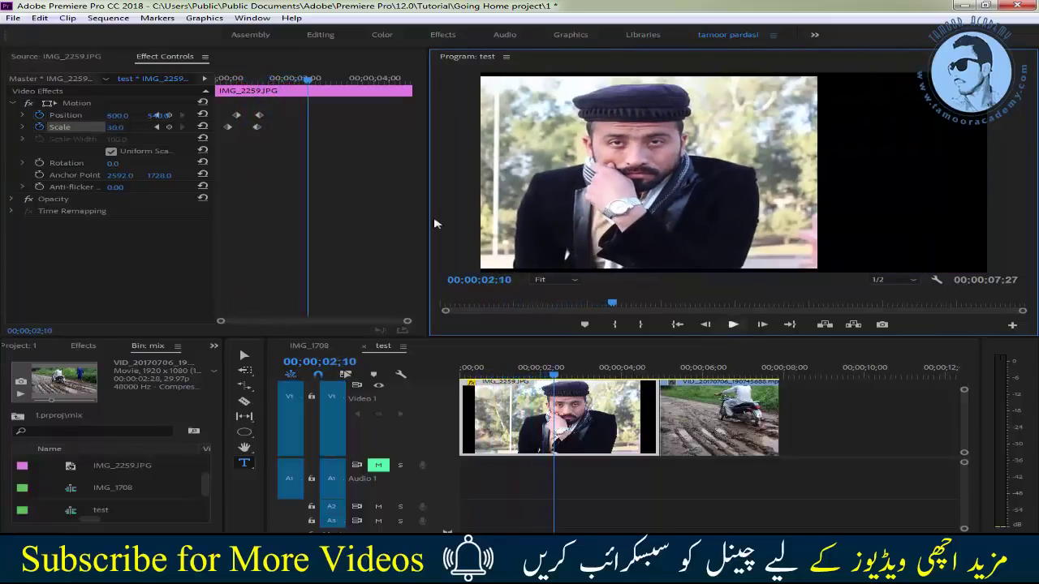
Clear the photo's Position keyframes and preview the zoom-only animation.
click(258, 107)
drag(235, 118, 236, 120)
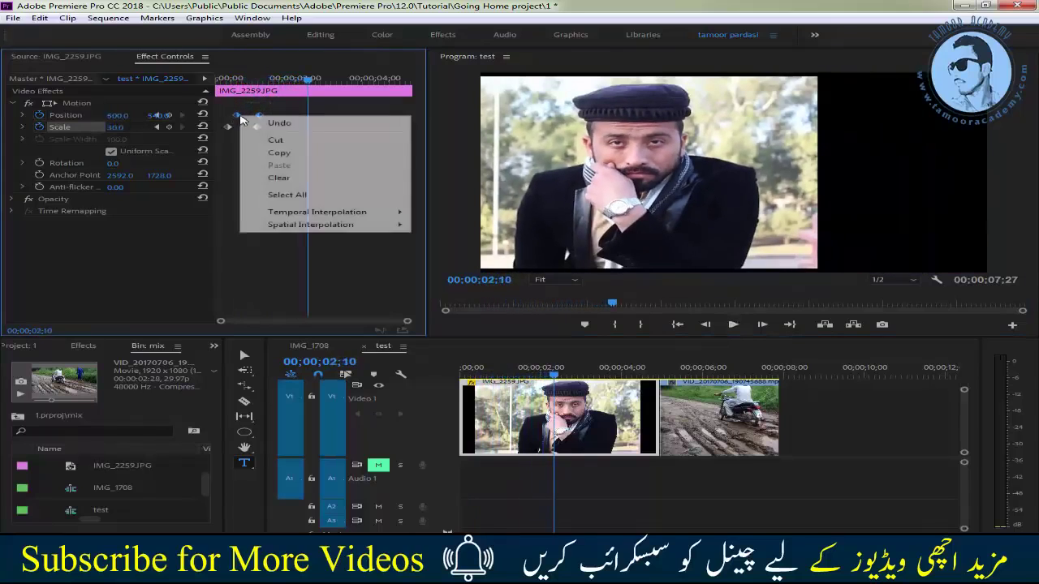
right_click(240, 117)
click(297, 178)
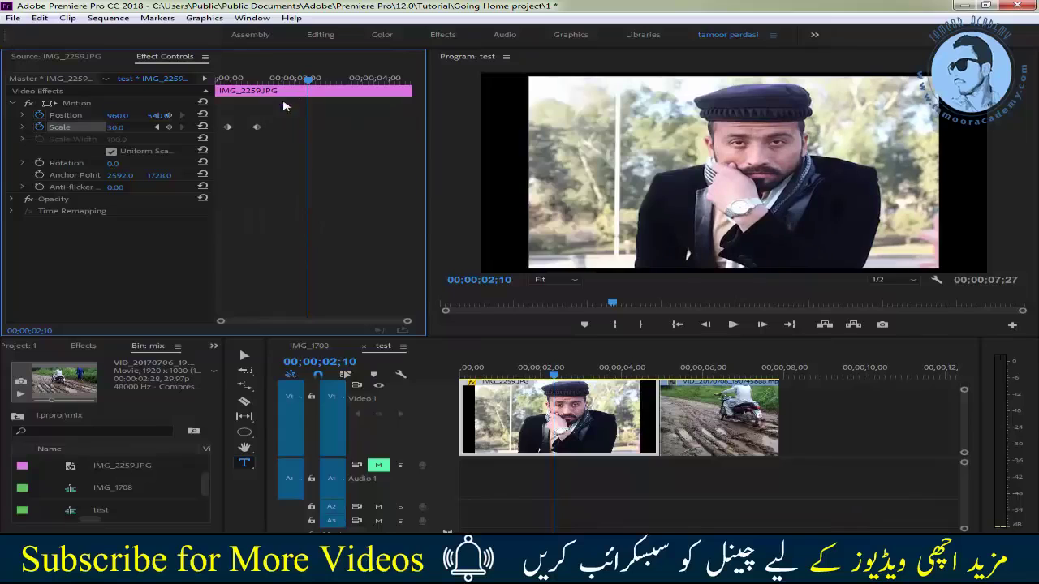
drag(309, 81, 217, 96)
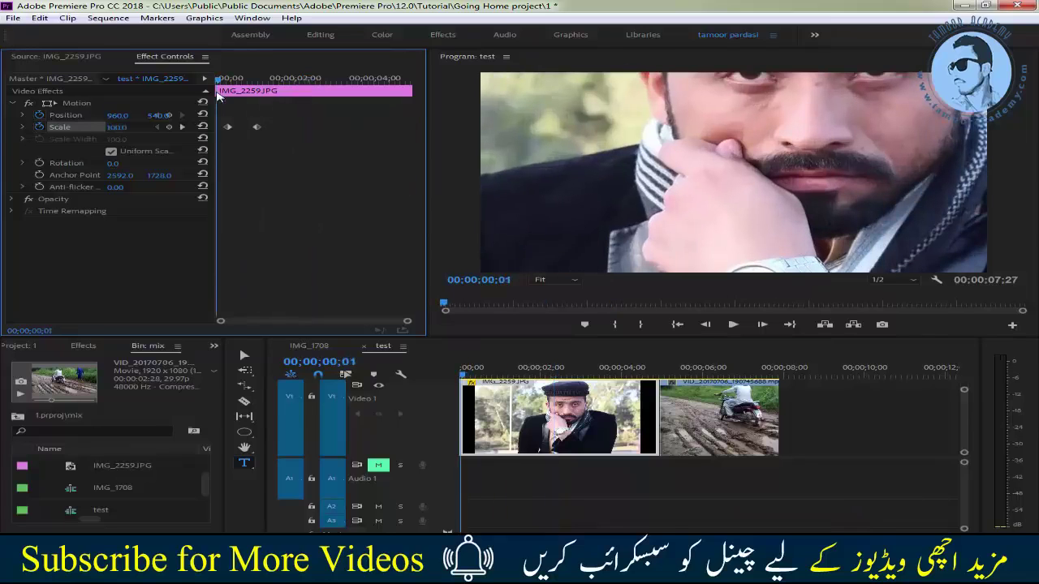
click(733, 324)
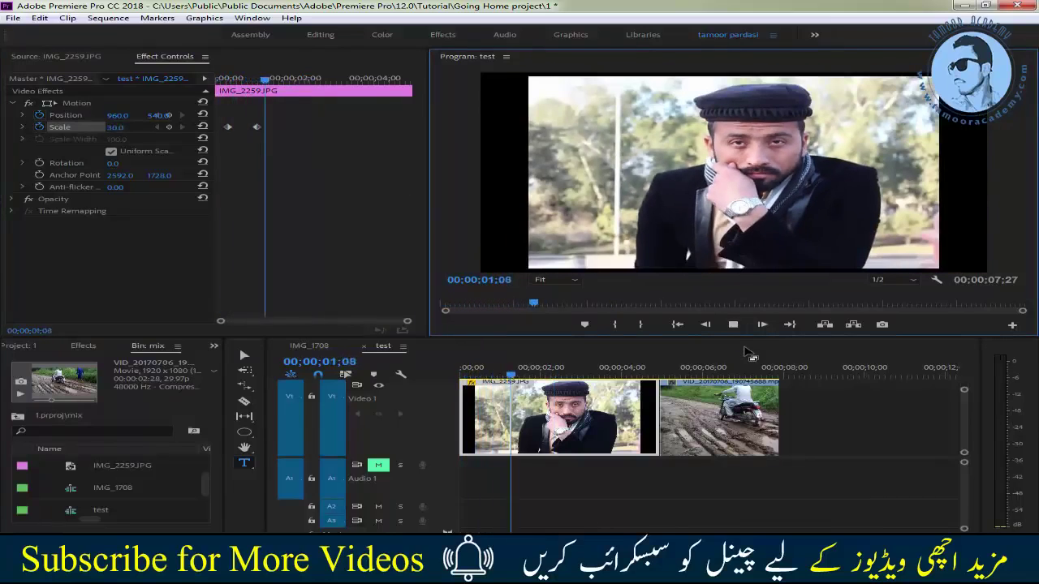
click(733, 323)
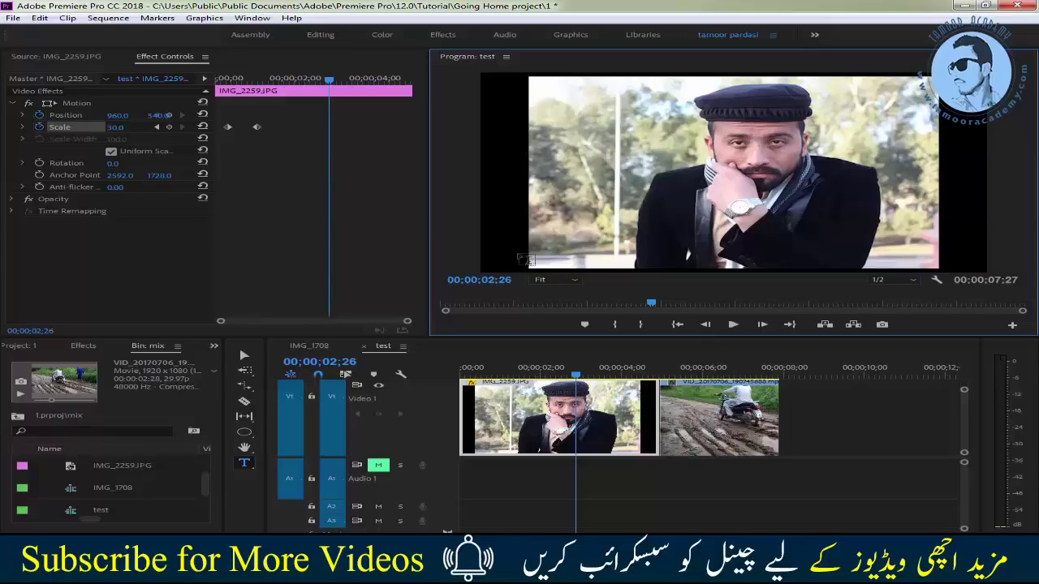
click(111, 153)
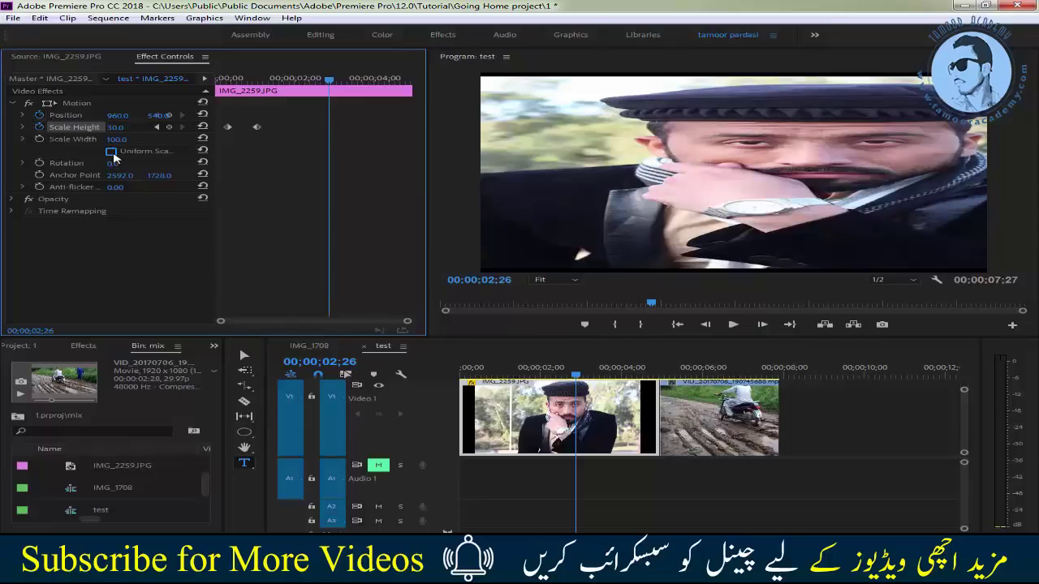
click(111, 153)
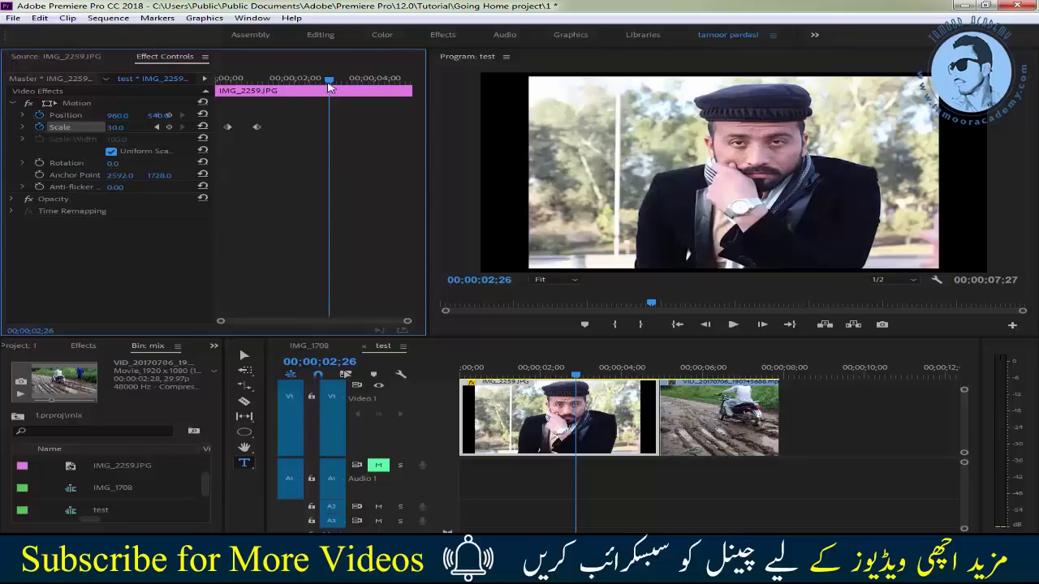
drag(304, 90, 276, 95)
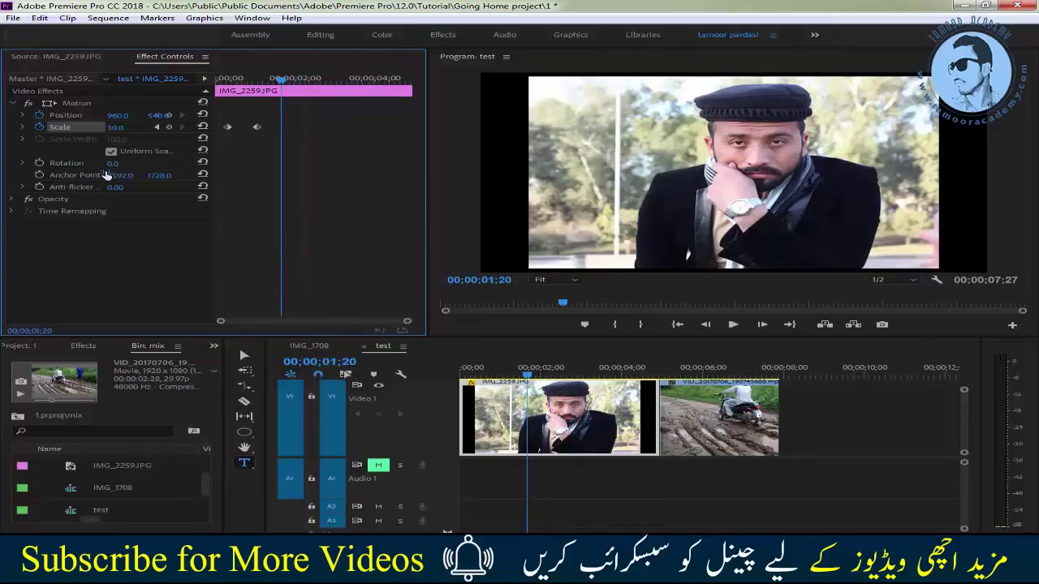
Keyframe Rotation at 1x140° at 01;20 and at 0° at 02;16.
key(shift+Tab)
click(39, 163)
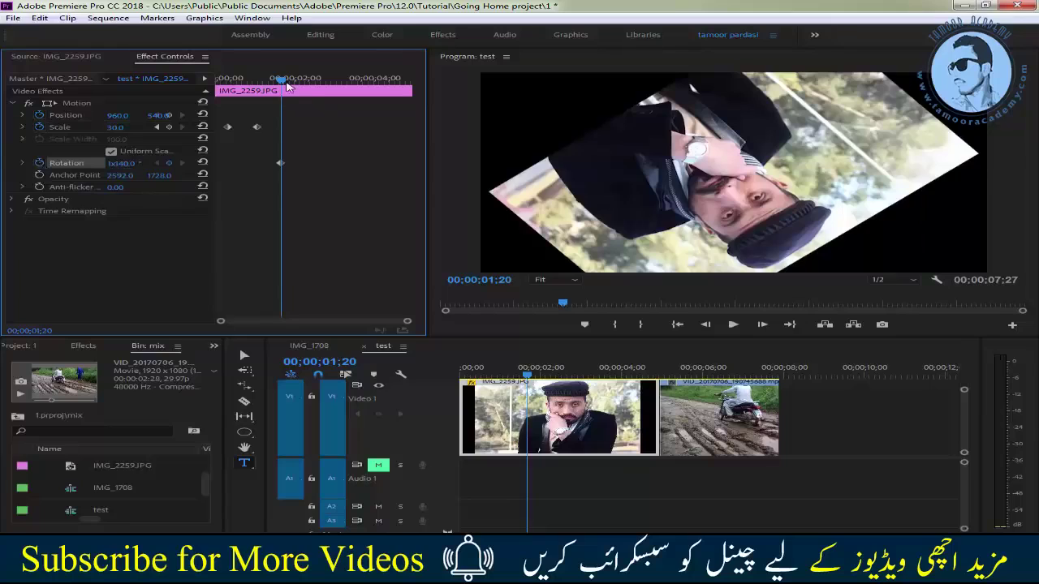
drag(288, 87, 315, 90)
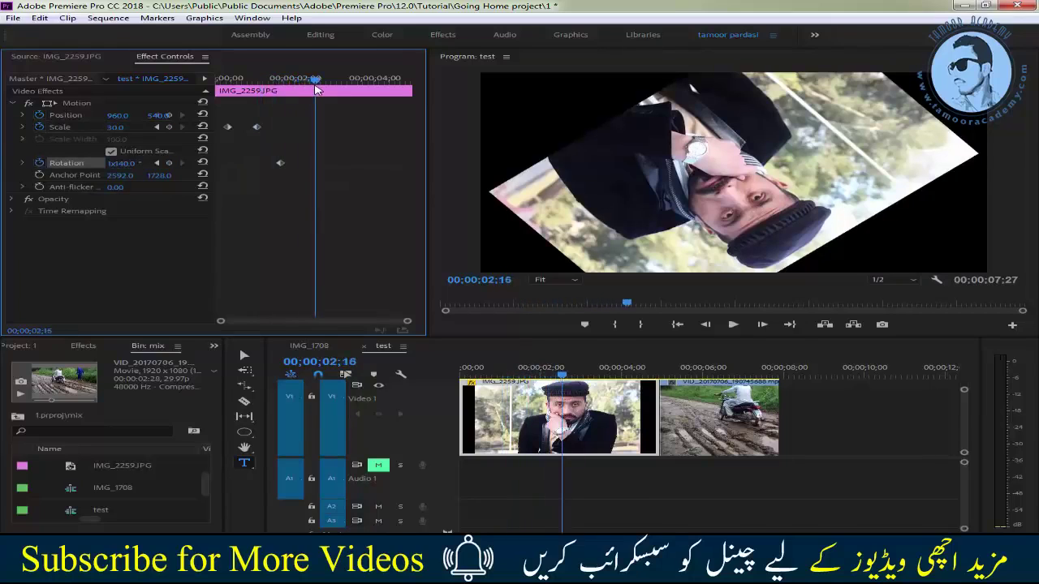
click(123, 164)
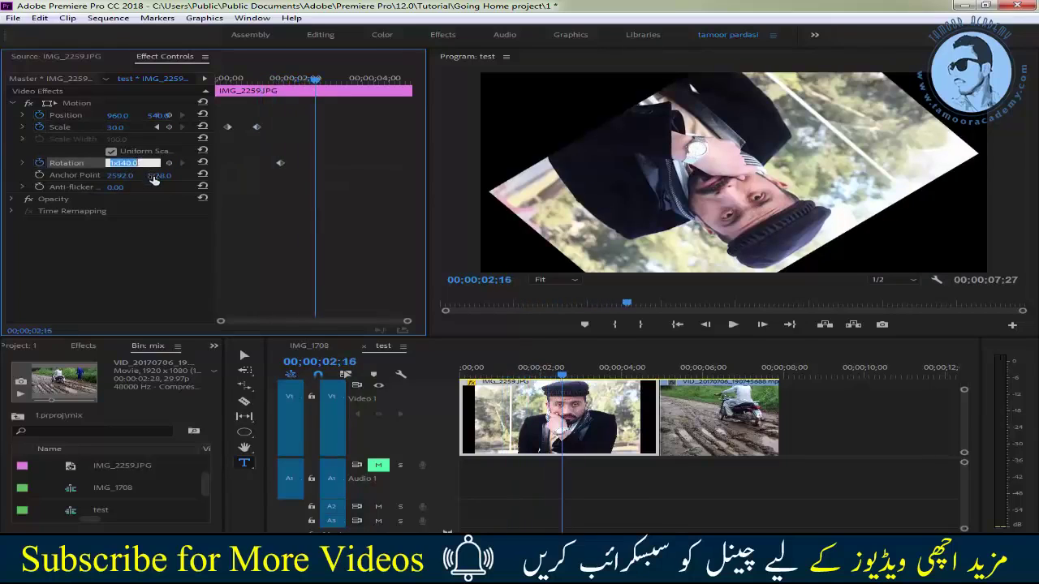
text(0)
key(Return)
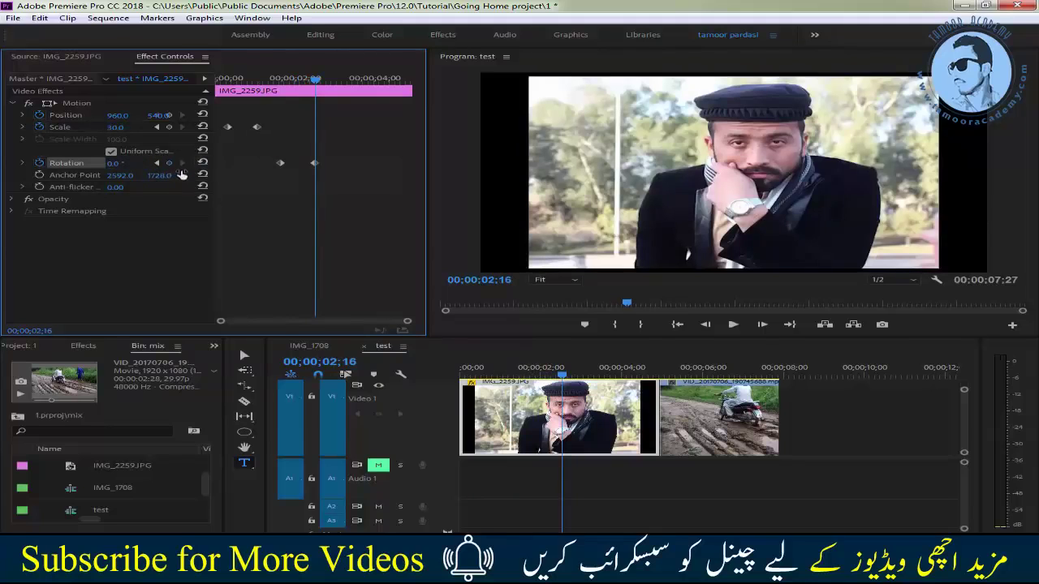
Return near the clip start and play to preview the spin.
drag(317, 81, 231, 81)
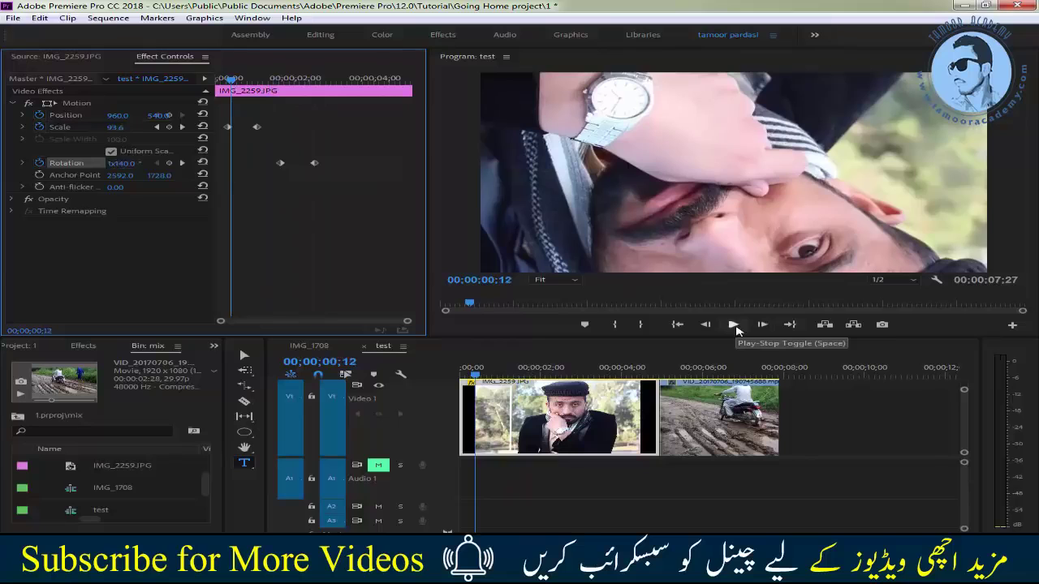
click(732, 324)
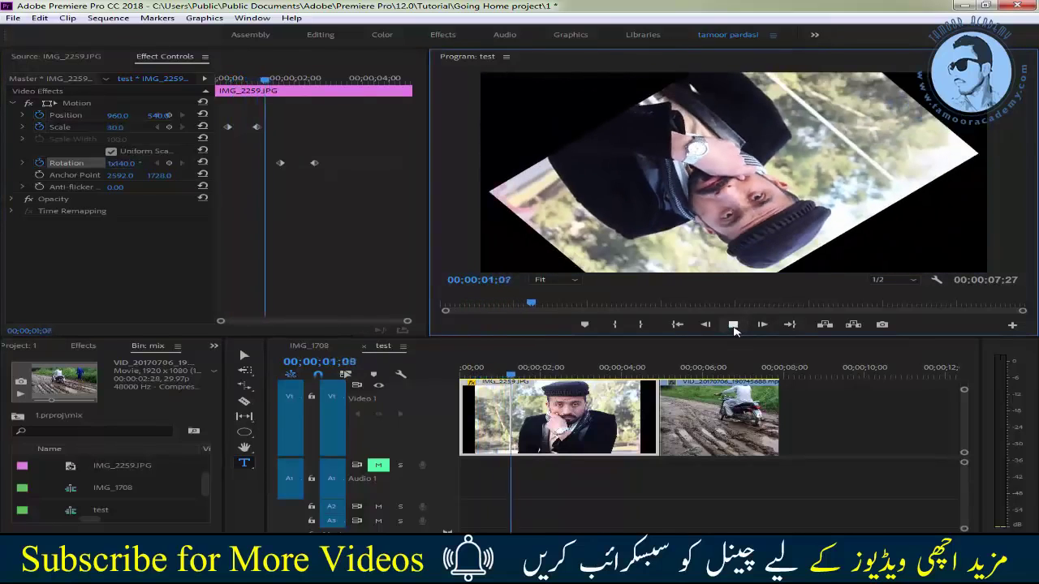
click(734, 326)
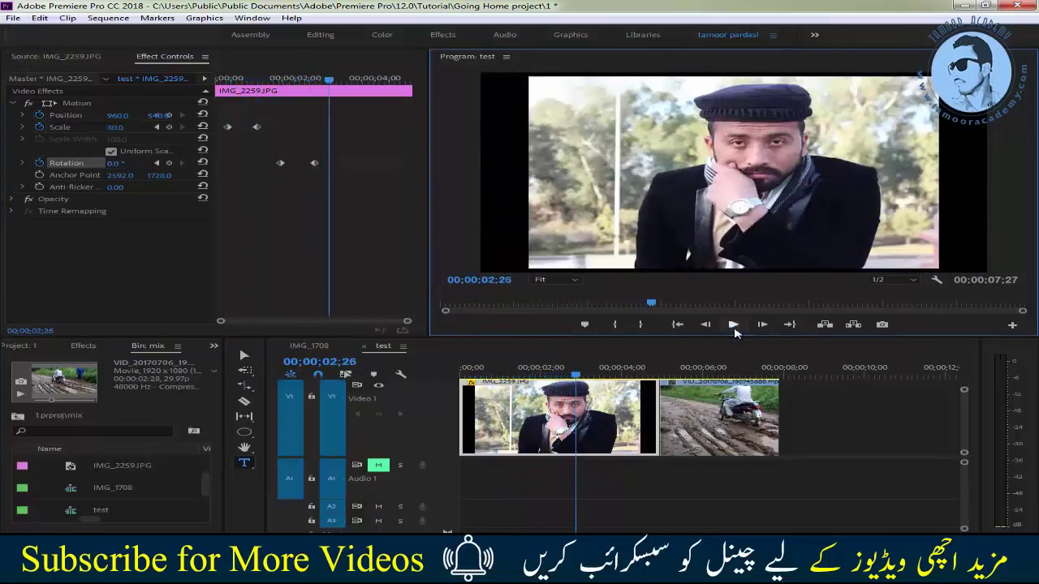
Preview the spin, then drag the 0° Rotation keyframe before the 1x140° keyframe.
drag(329, 80, 202, 86)
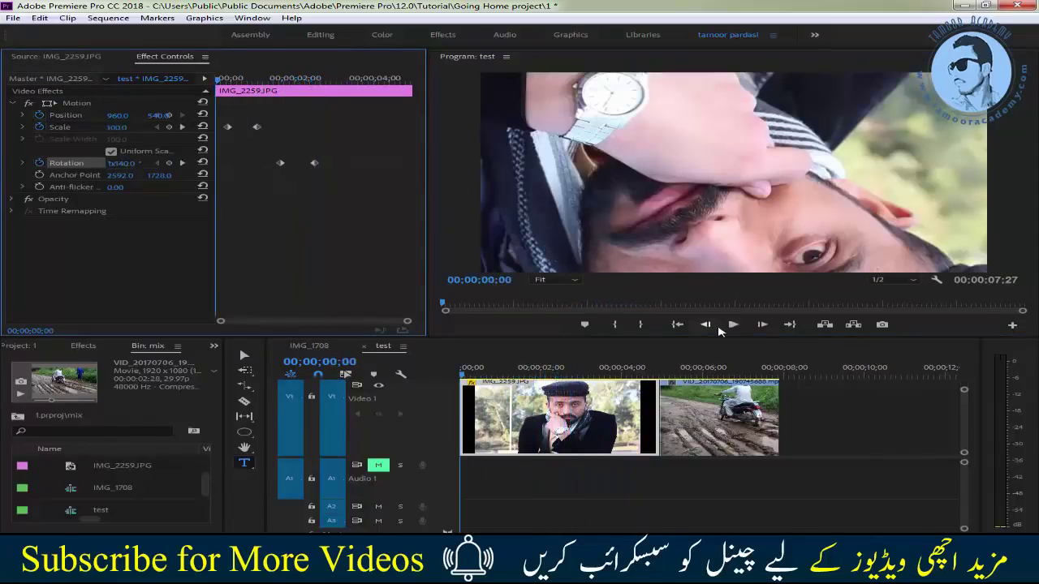
click(730, 326)
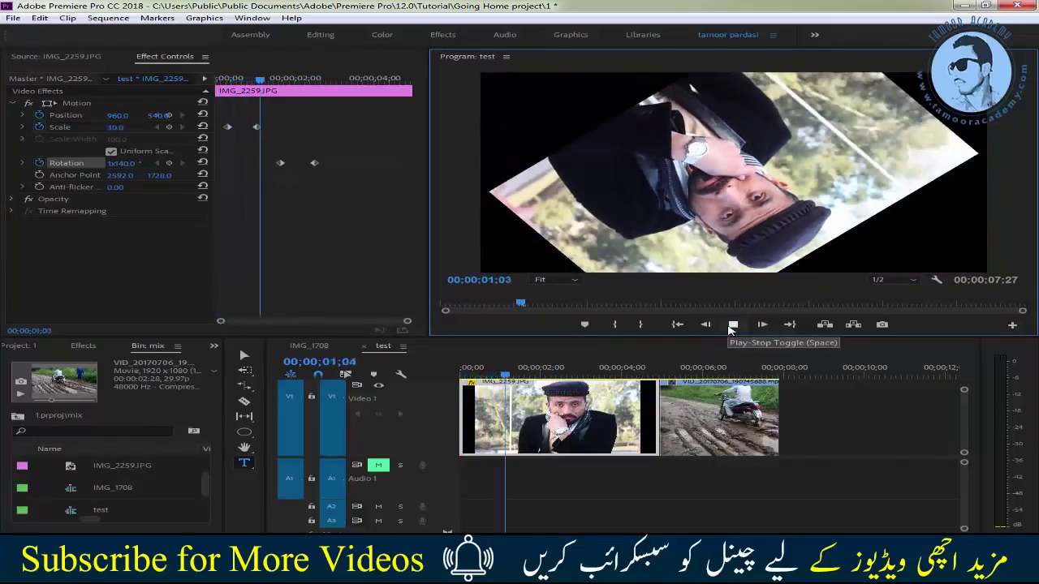
click(731, 325)
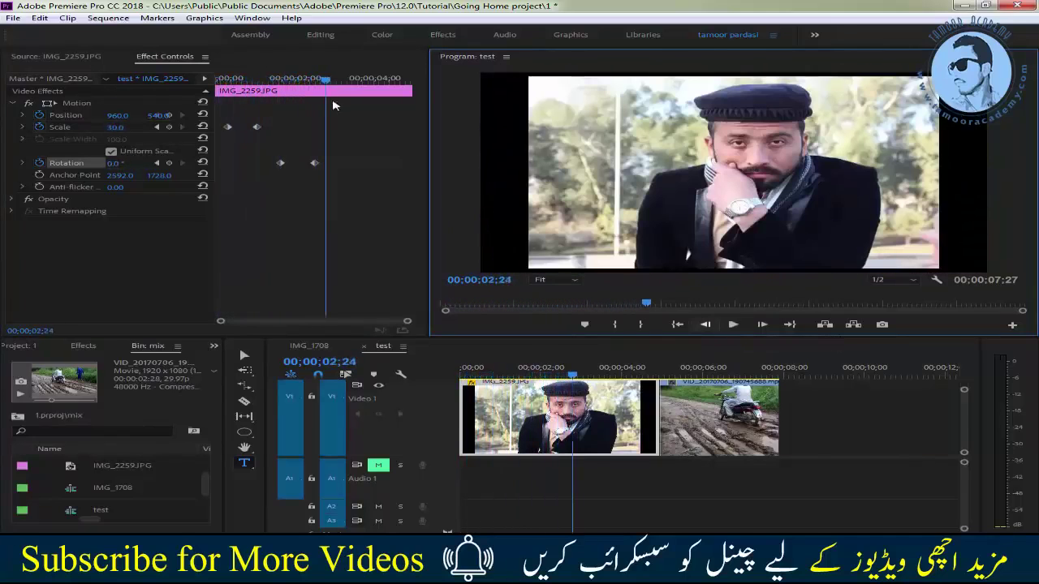
drag(328, 89, 276, 97)
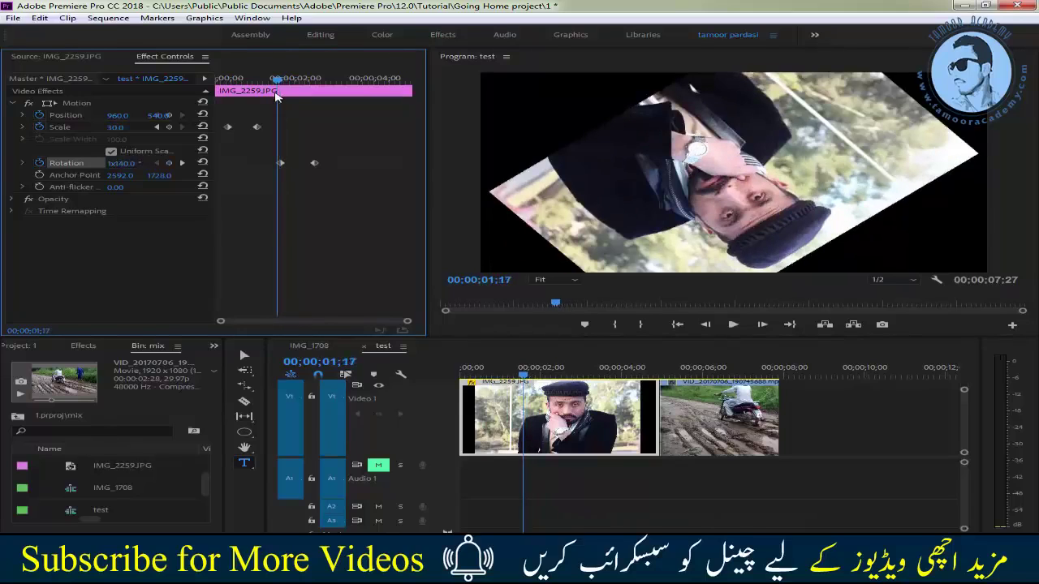
click(122, 163)
drag(277, 85, 314, 97)
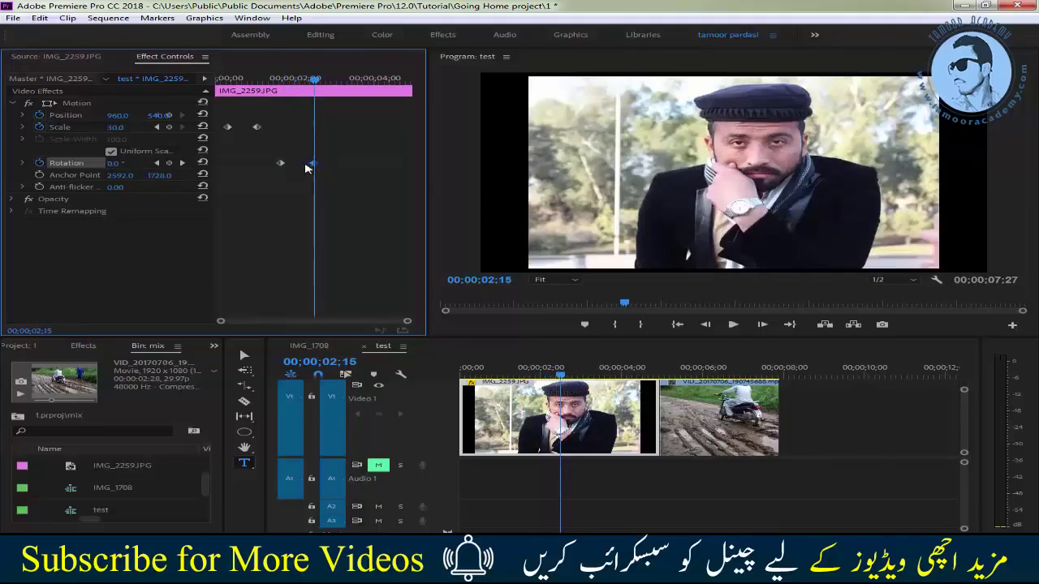
mouse_move(314, 163)
mouse_down()
mouse_move(256, 163)
mouse_move(301, 163)
mouse_up()
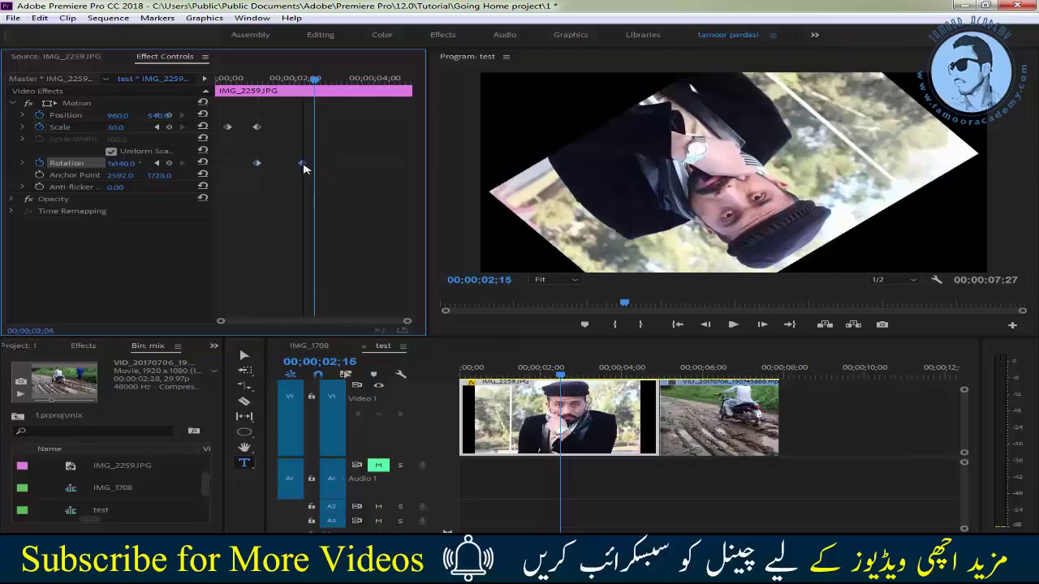
Replay from the start to check the reversed rotation, stopping around 02;28.
key(Home)
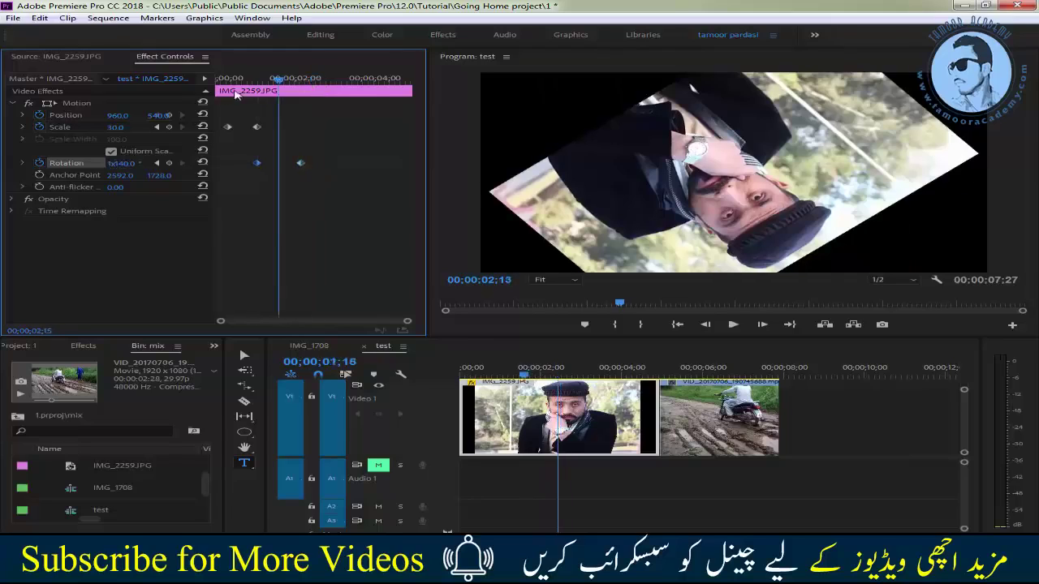
click(733, 324)
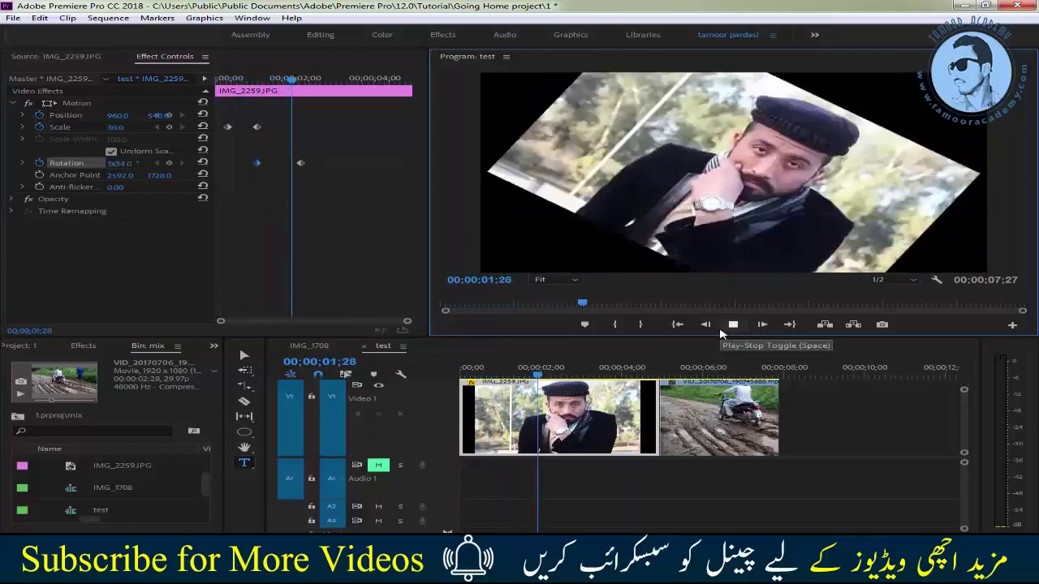
click(733, 324)
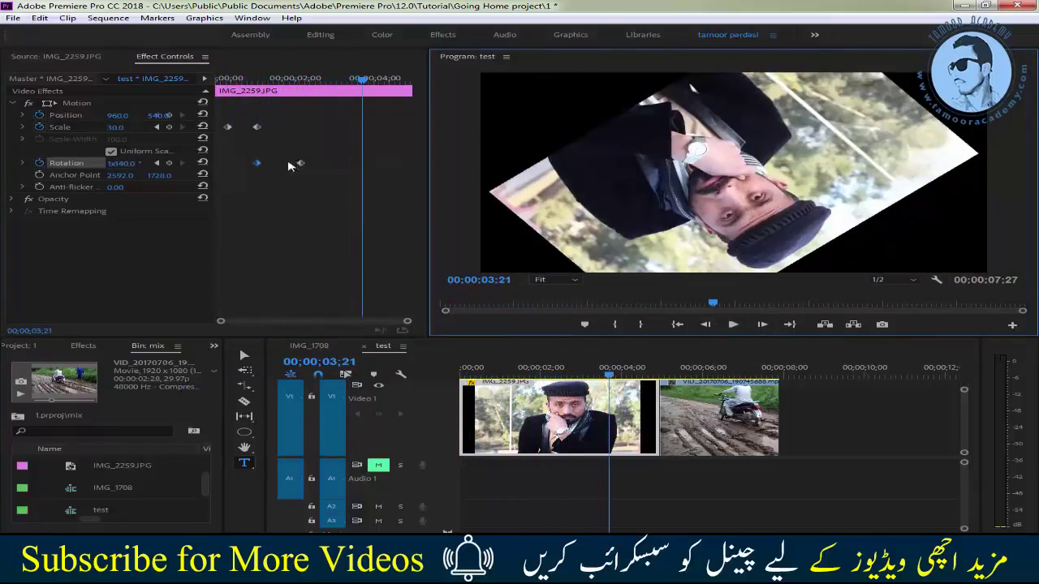
drag(362, 89, 332, 93)
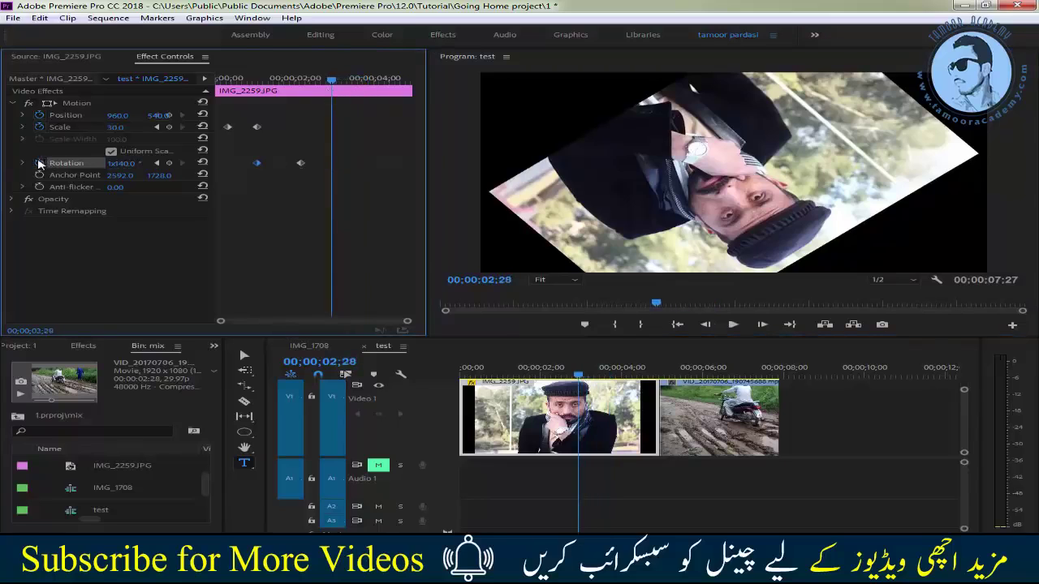
Keep the existing Rotation keyframes and add a third Rotation keyframe at 0° on IMG_2259.JPG.
click(39, 163)
click(646, 302)
click(123, 163)
text(00)
key(Return)
Play the rotation back from the sequence start, then expand the clip's Opacity settings.
drag(331, 87, 181, 102)
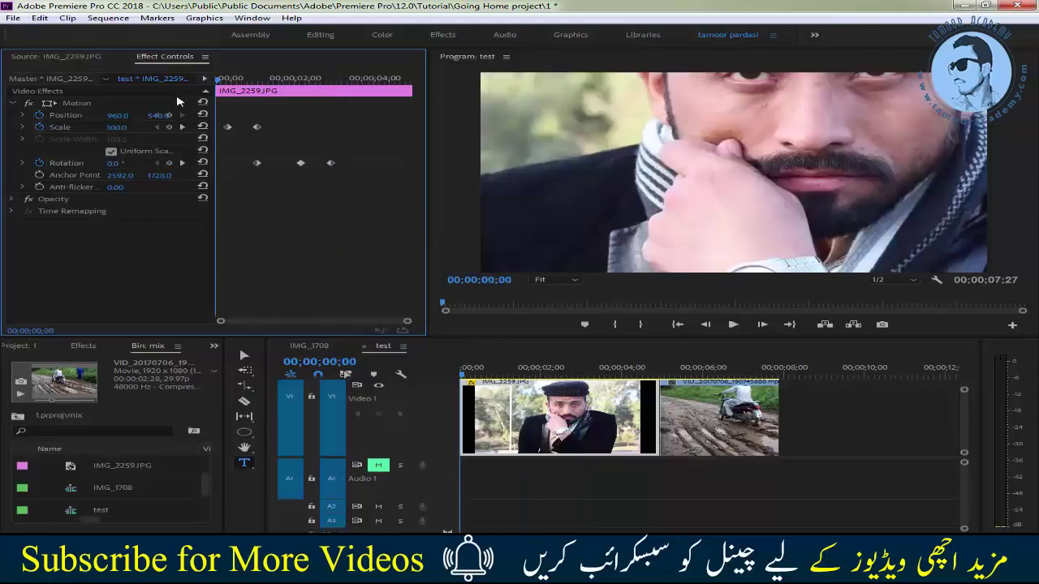
click(733, 324)
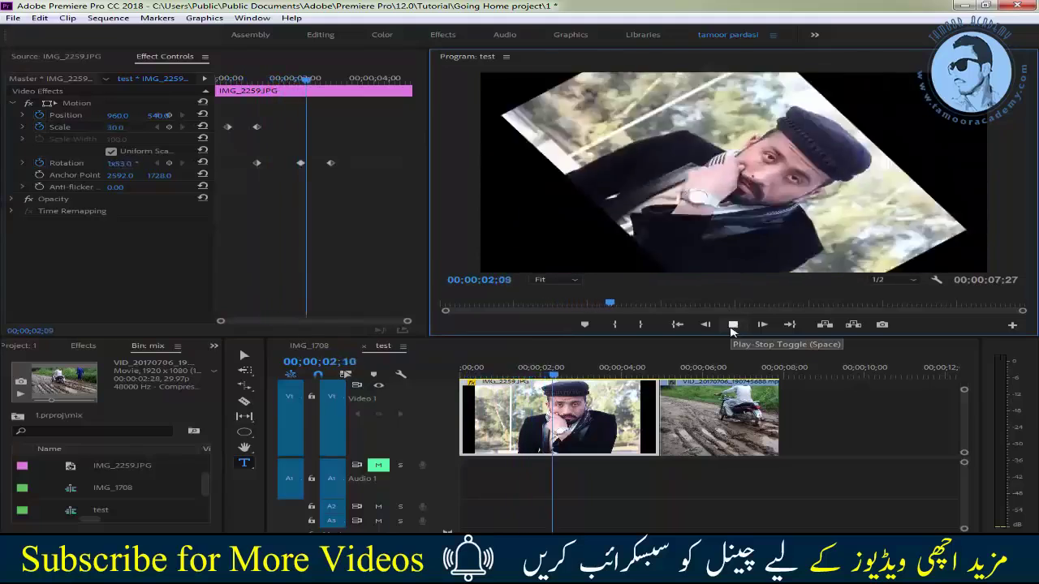
click(733, 325)
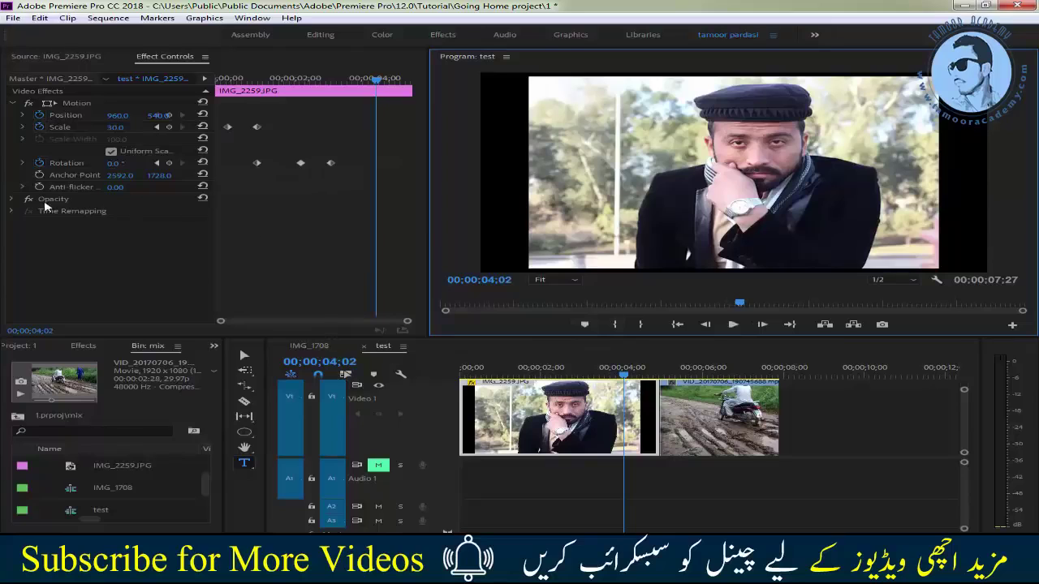
click(12, 199)
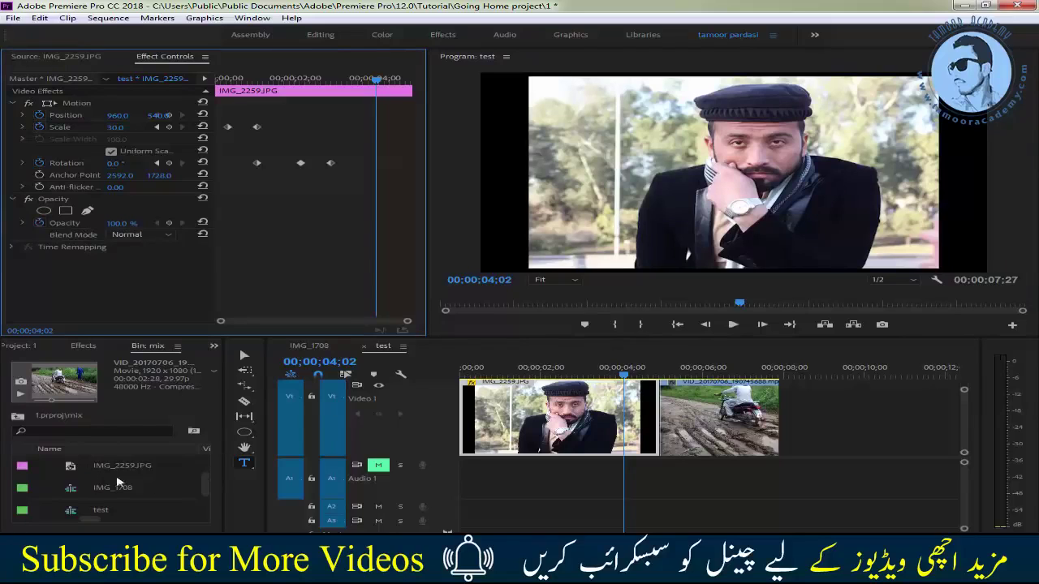
Insert IMG_1708 at the start of Video 1 and shrink Video 1 to reveal more tracks.
drag(116, 490, 493, 491)
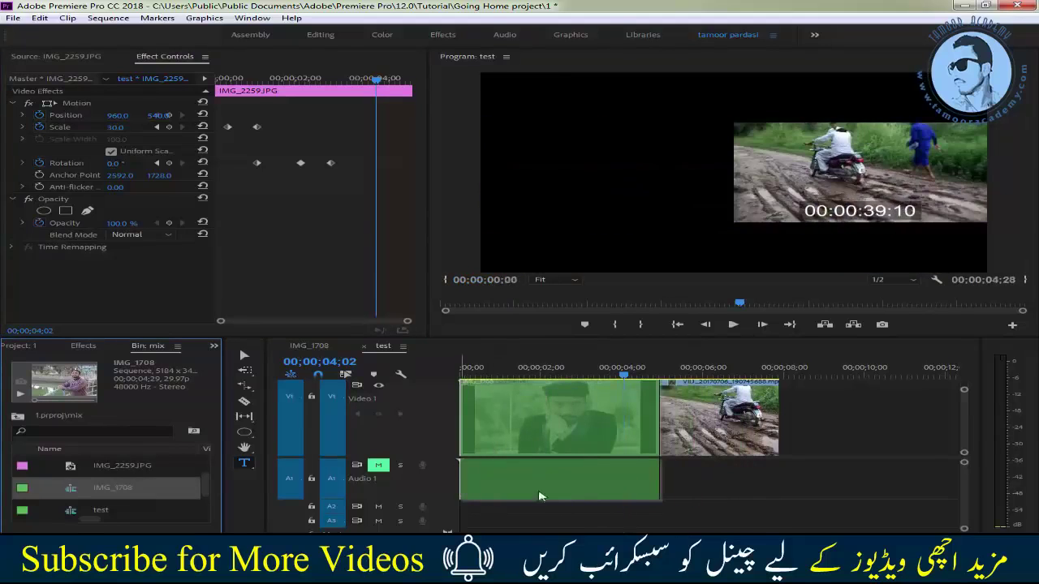
drag(494, 491, 465, 490)
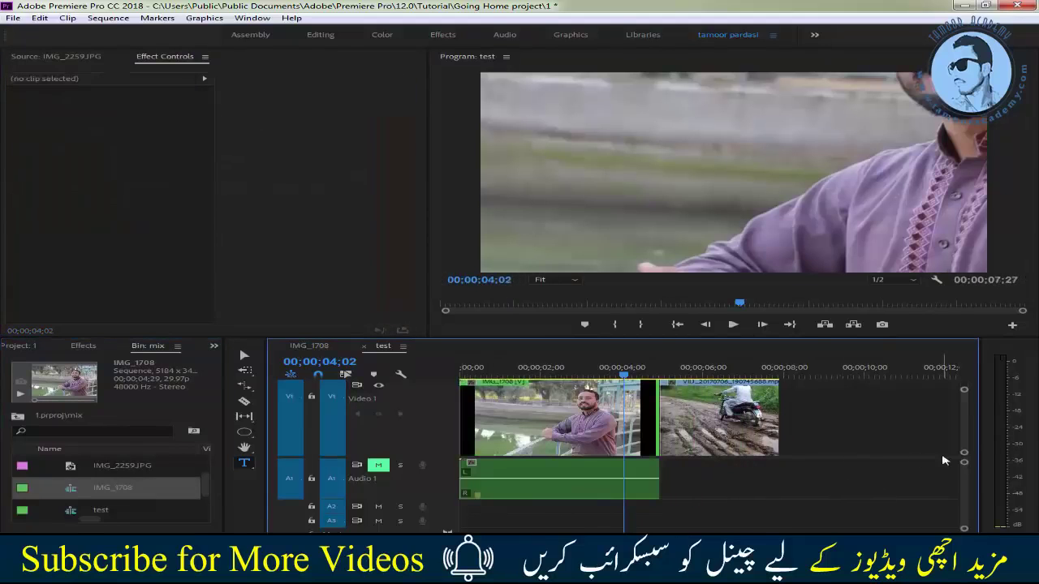
scroll(963, 447, up, 1)
scroll(967, 430, down, 2)
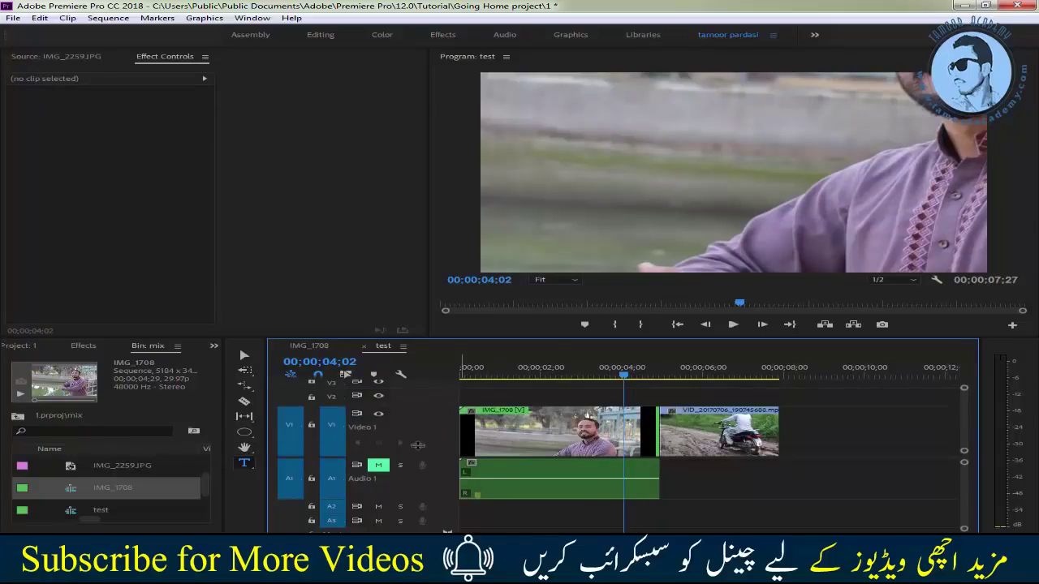
drag(427, 407, 415, 444)
scroll(965, 451, up, 2)
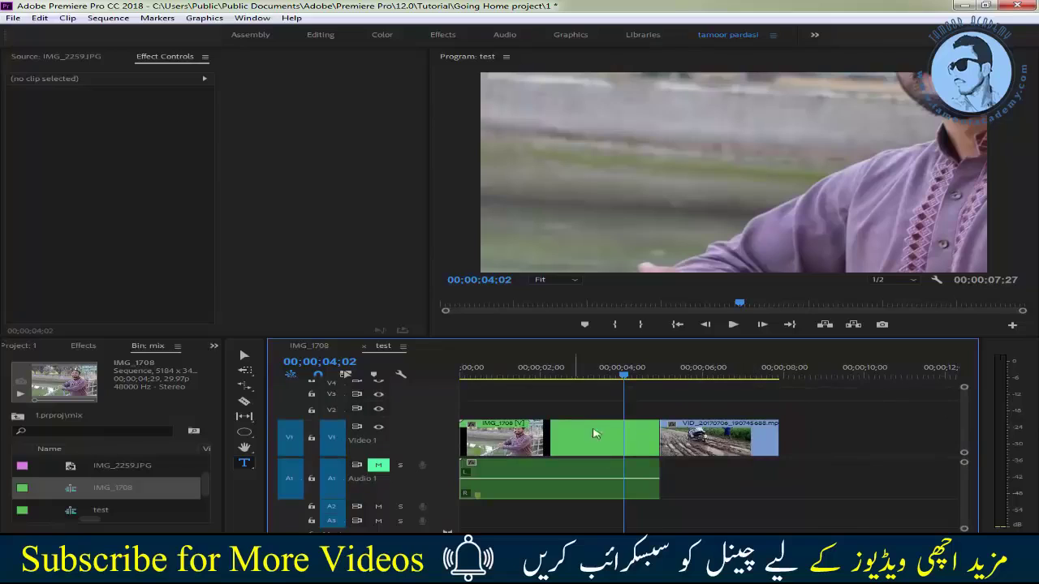
Undo the IMG_1708 insert at 00;00;02;24 and drag IMG_1708 over the sequence again.
drag(624, 375, 573, 375)
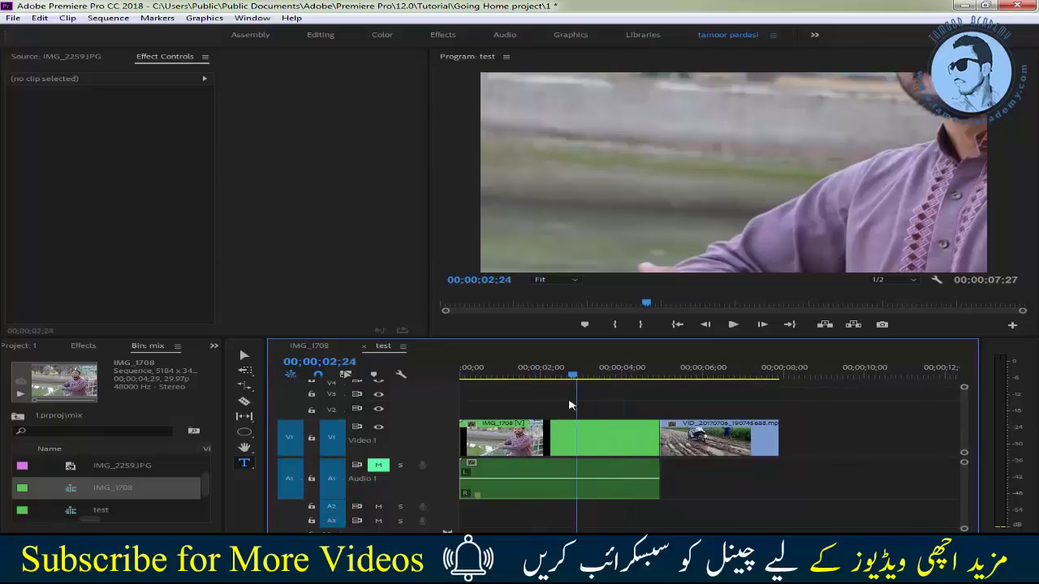
key(ctrl+z)
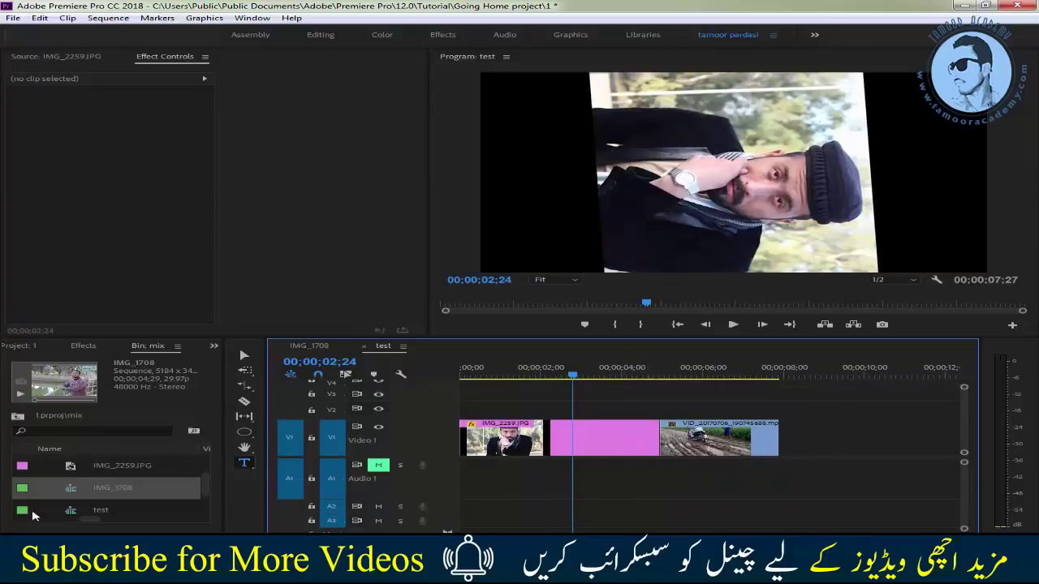
drag(72, 488, 98, 487)
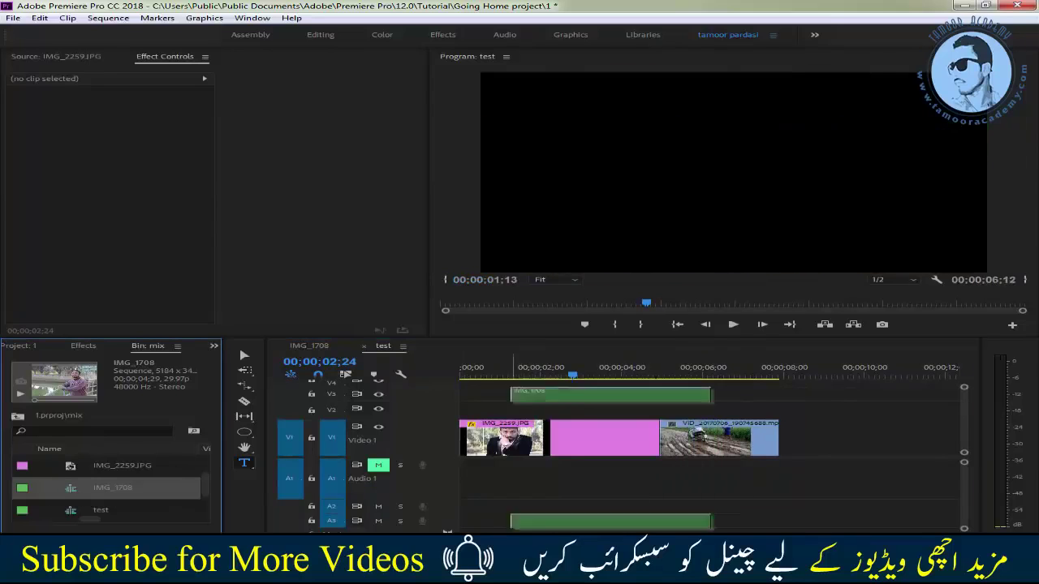
Place IMG_2250.JPG on track V3 at the sequence start.
drag(208, 487, 207, 468)
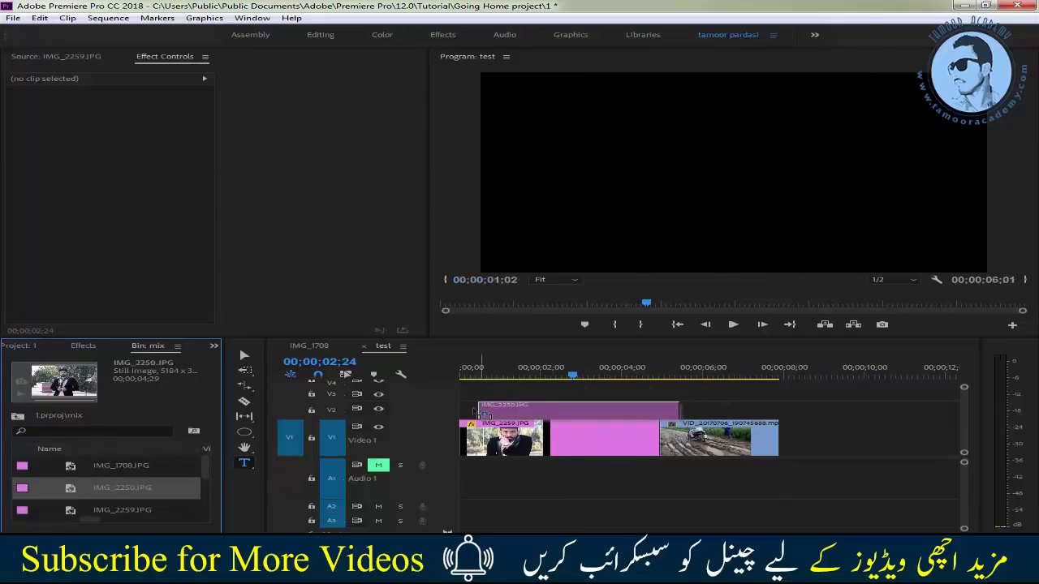
drag(69, 487, 474, 410)
click(497, 375)
drag(499, 375, 477, 375)
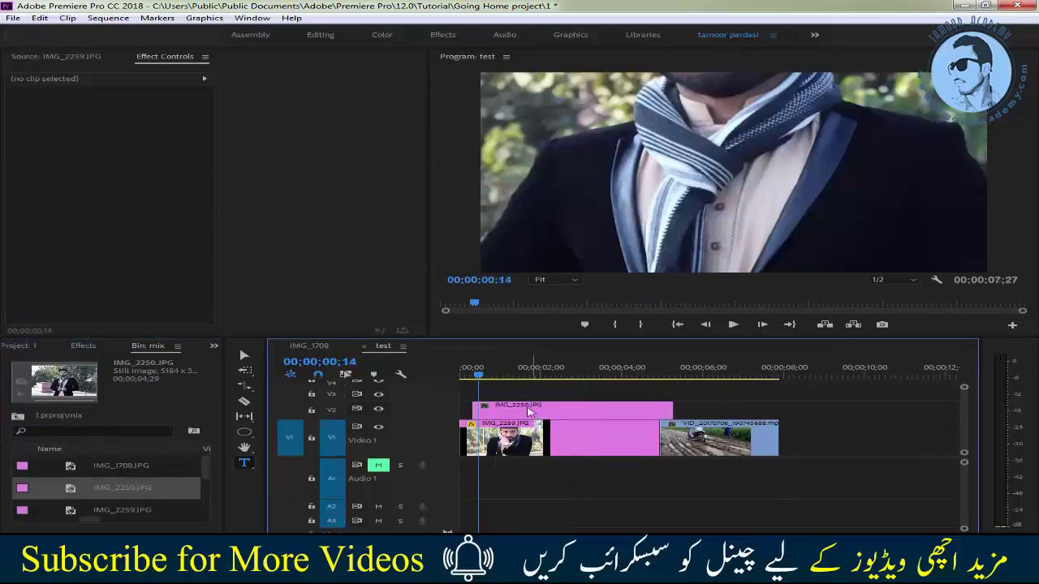
mouse_move(535, 412)
mouse_down()
mouse_move(753, 475)
mouse_move(821, 483)
mouse_move(884, 445)
mouse_move(706, 408)
mouse_move(503, 398)
mouse_up()
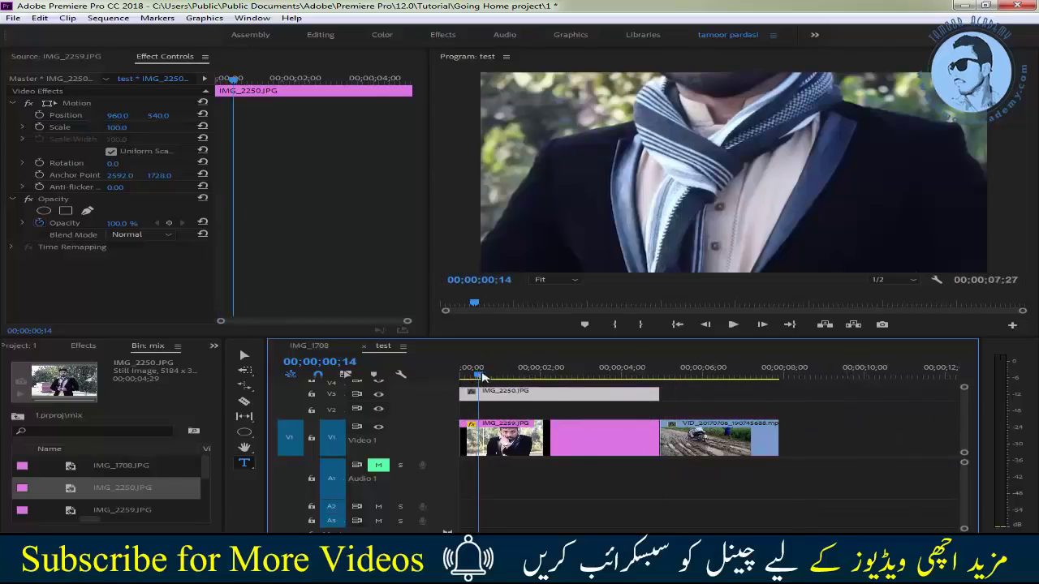
click(489, 371)
Swap IMG_2259.JPG and IMG_2250.JPG between V1 and V3, leaving IMG_2259 selected on top.
click(523, 428)
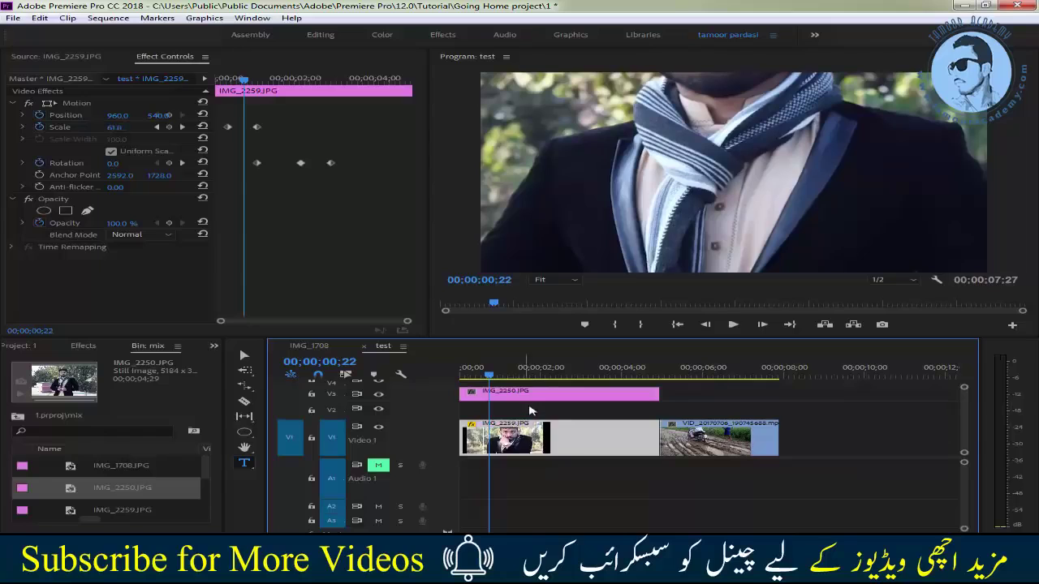
drag(619, 399, 514, 397)
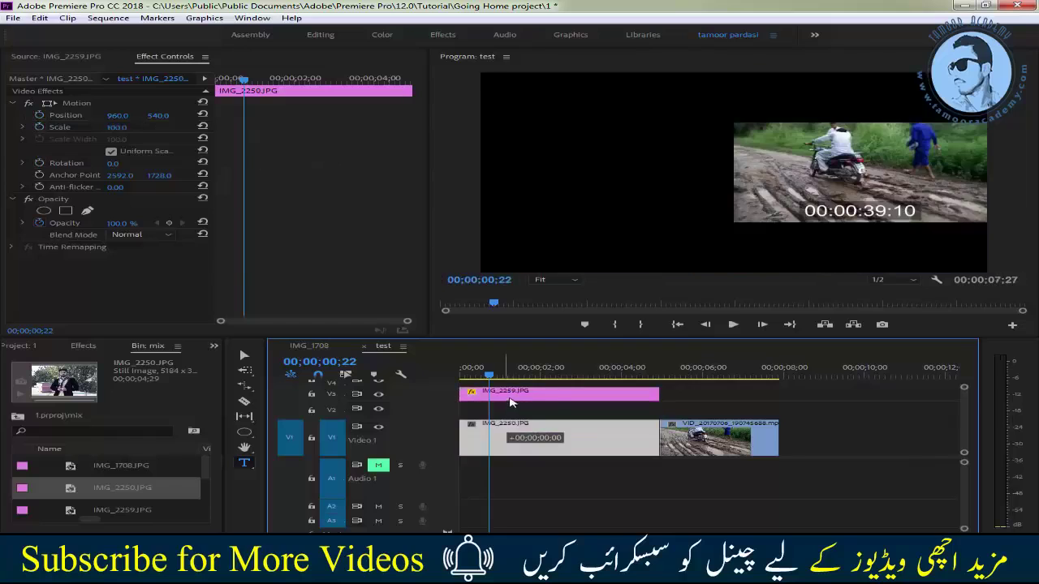
click(514, 397)
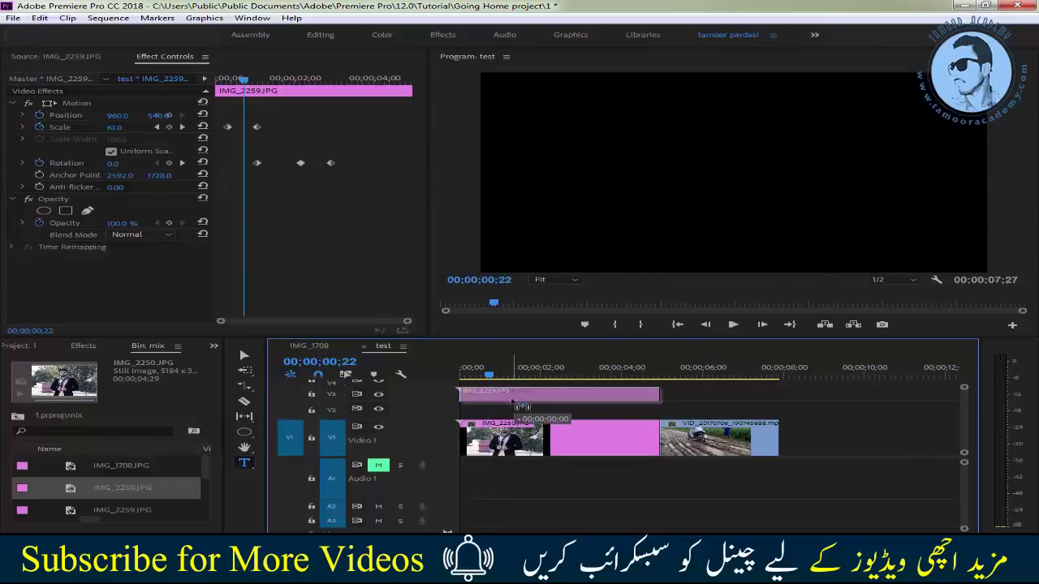
drag(491, 376, 500, 376)
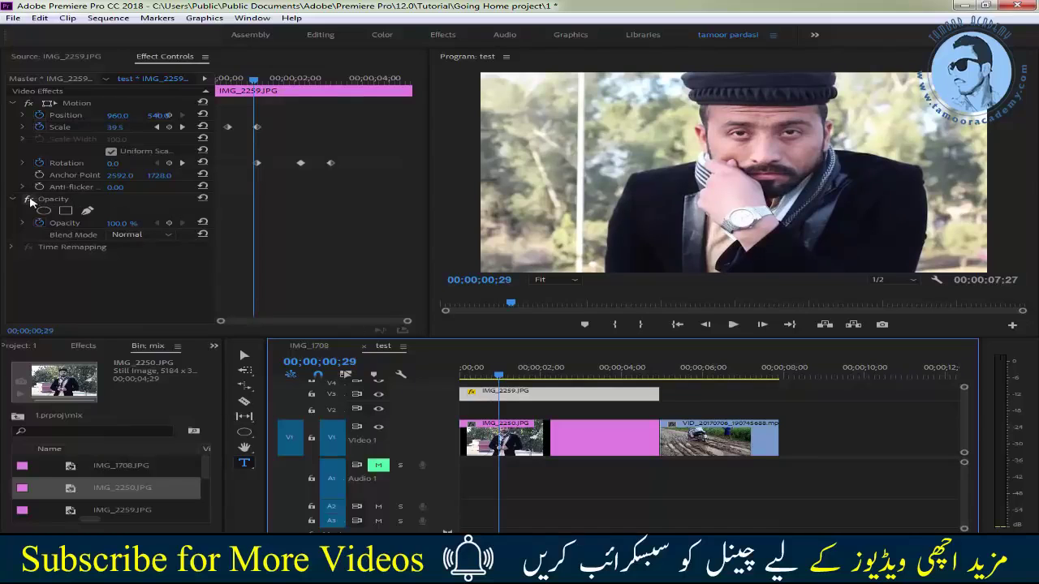
Lower IMG_2259.JPG's Opacity to a 31% keyframe.
click(75, 214)
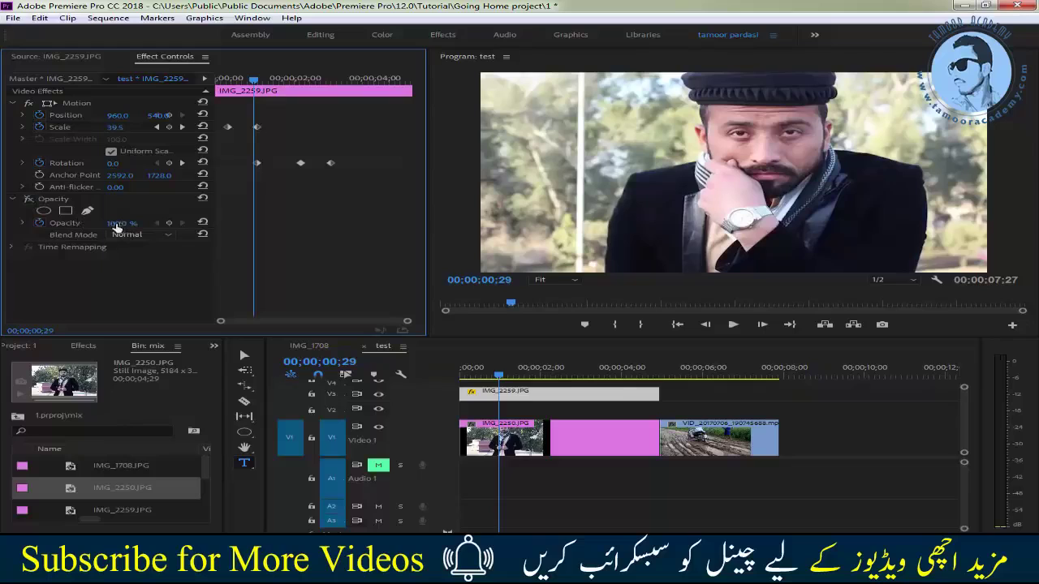
mouse_move(118, 223)
mouse_down()
mouse_move(100, 223)
mouse_move(126, 227)
mouse_up()
click(27, 199)
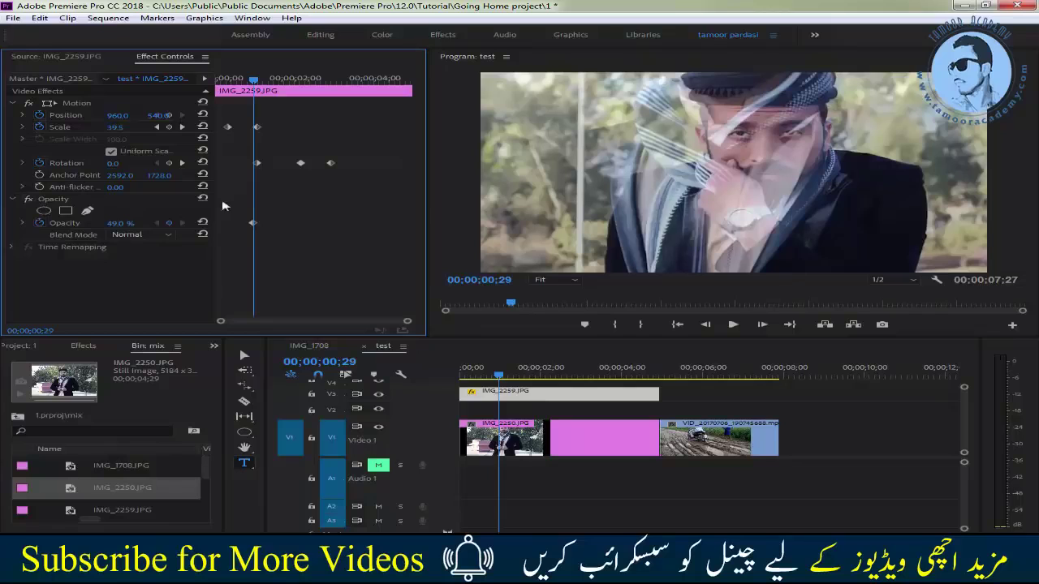
drag(119, 221, 115, 223)
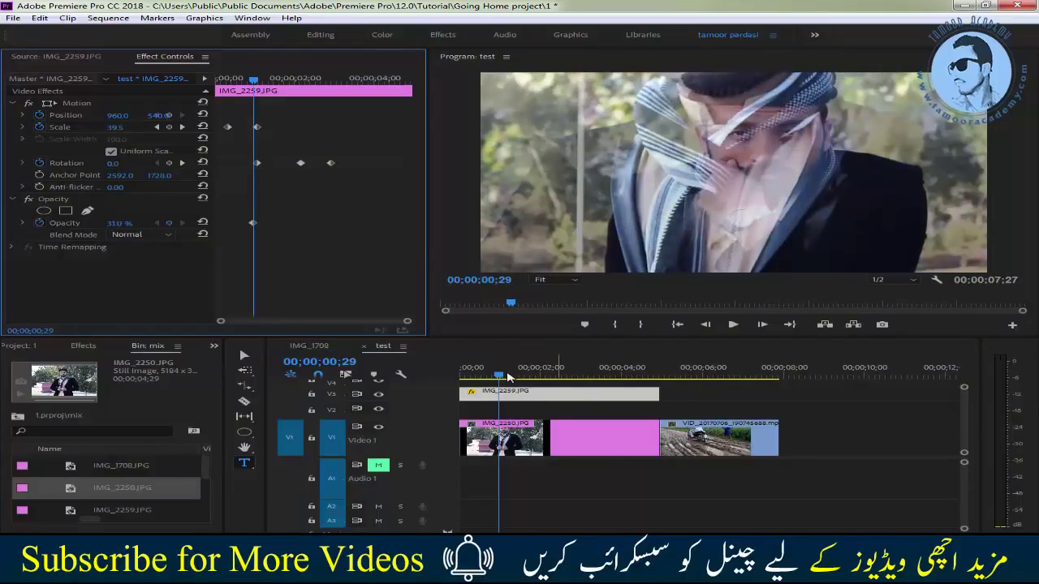
Scrub the sequence start to 00;00;01;00 to preview IMG_2250 showing through.
click(485, 375)
mouse_move(491, 380)
mouse_down()
mouse_move(592, 374)
mouse_move(534, 382)
mouse_up()
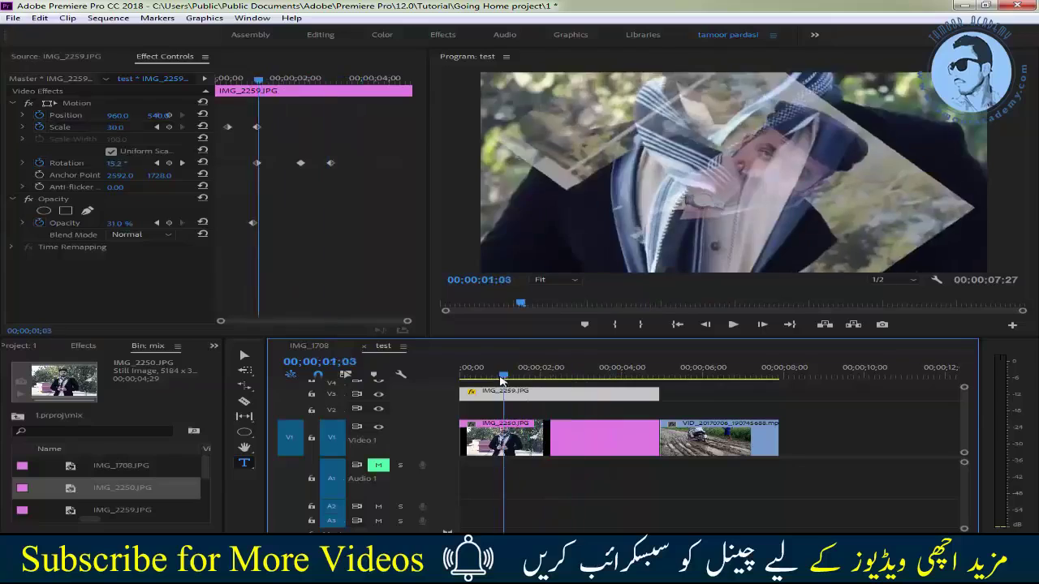
click(499, 375)
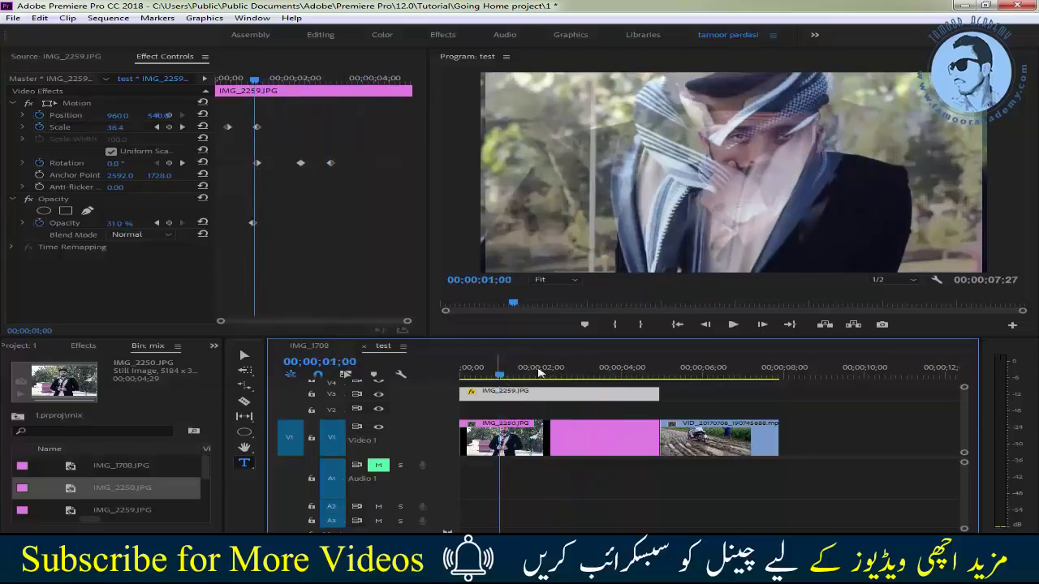
Expand IMG_2259's Time Remapping, then scrub from 00;00;00;29 forward to the muddy-road clip.
click(12, 249)
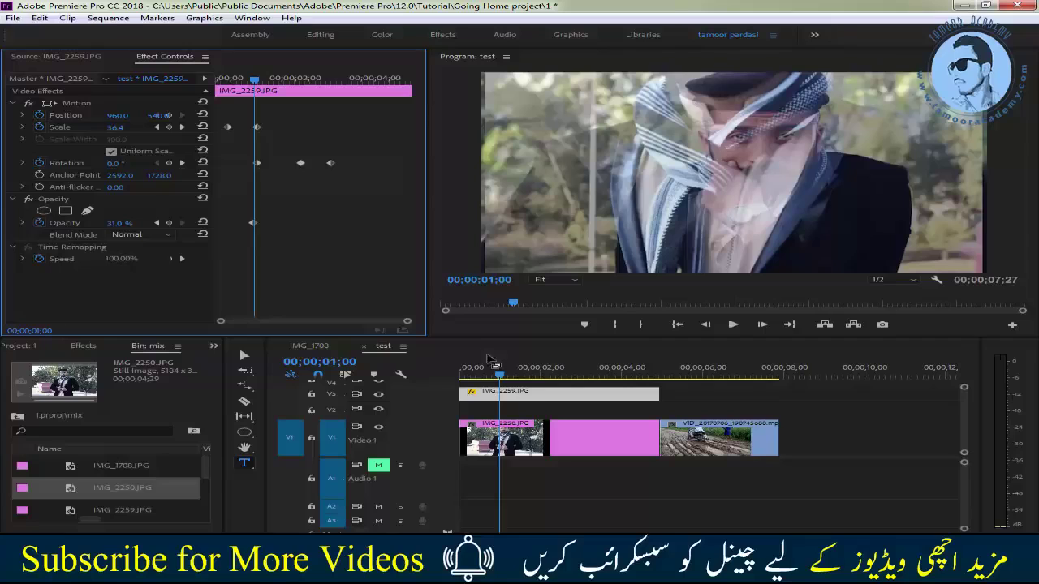
click(509, 381)
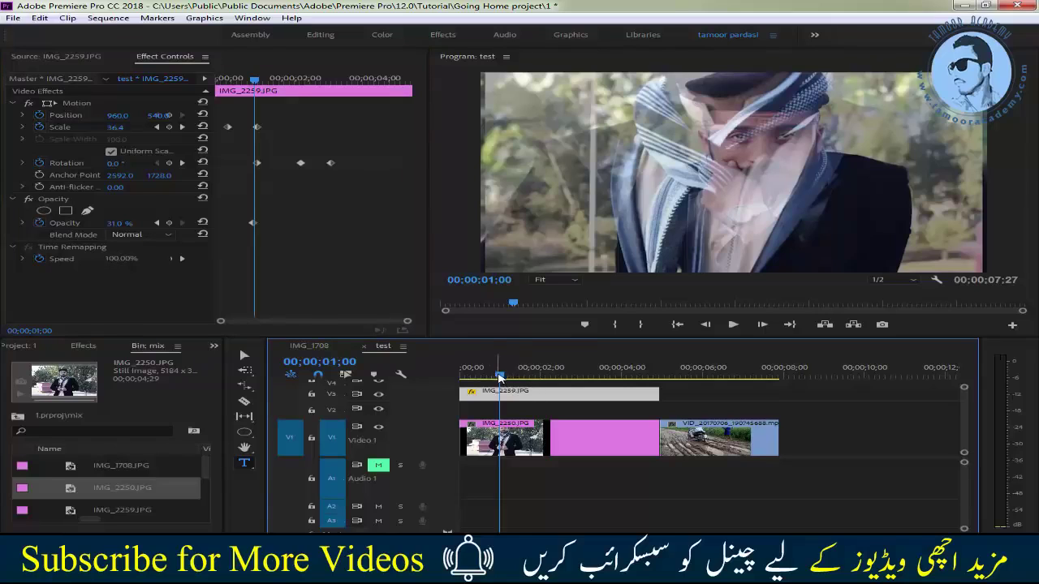
click(496, 375)
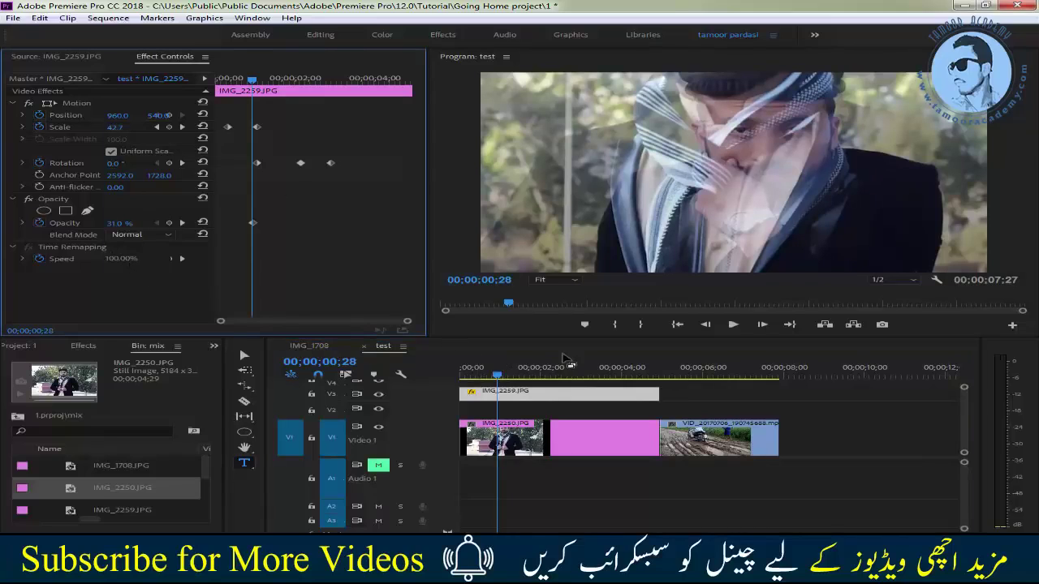
click(498, 376)
drag(499, 379, 677, 385)
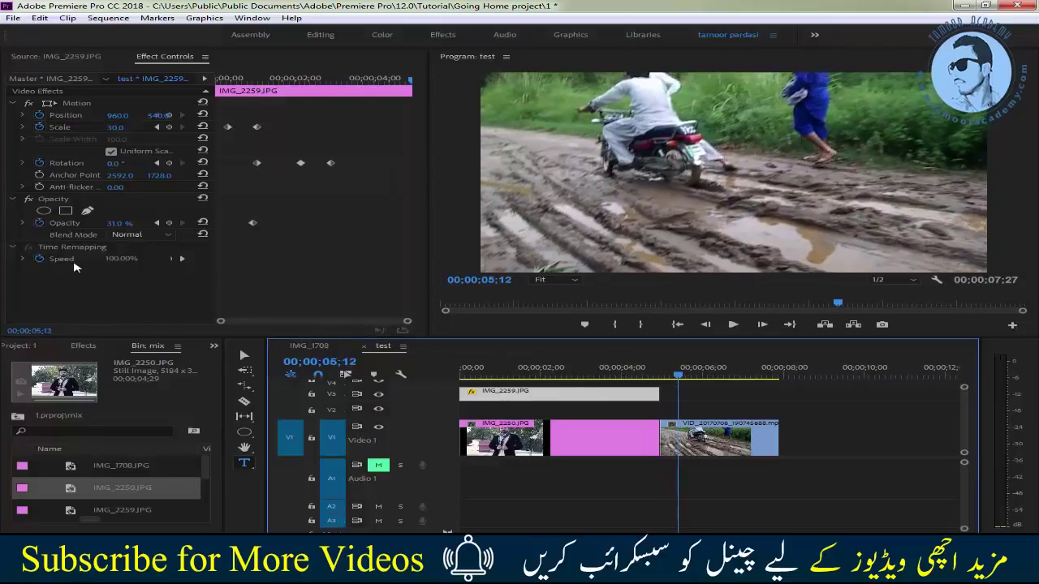
Toggle Speed keyframing on the muddy-road clip, then revert its speed to 100%.
click(39, 259)
click(610, 297)
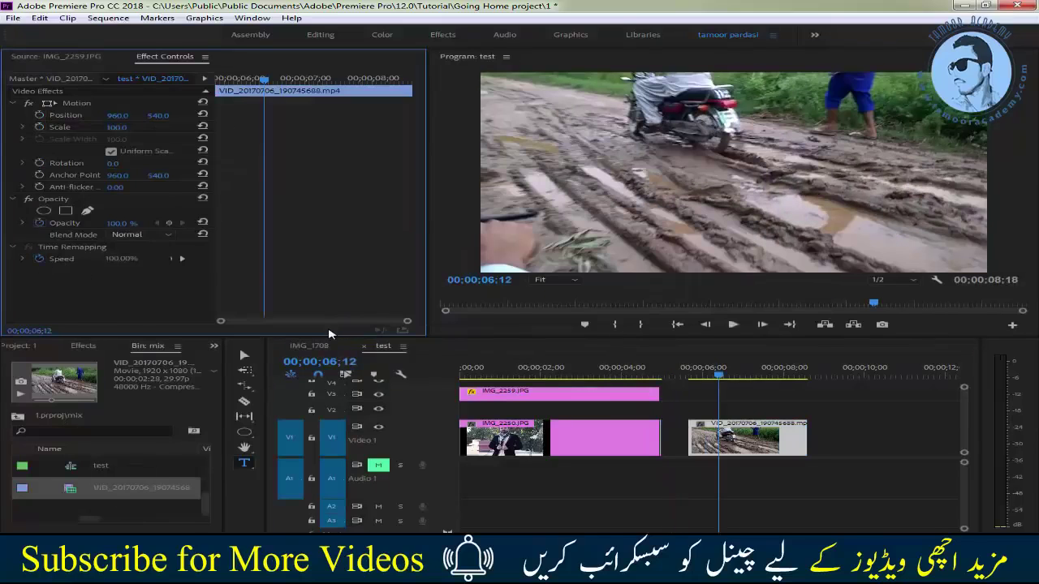
click(180, 258)
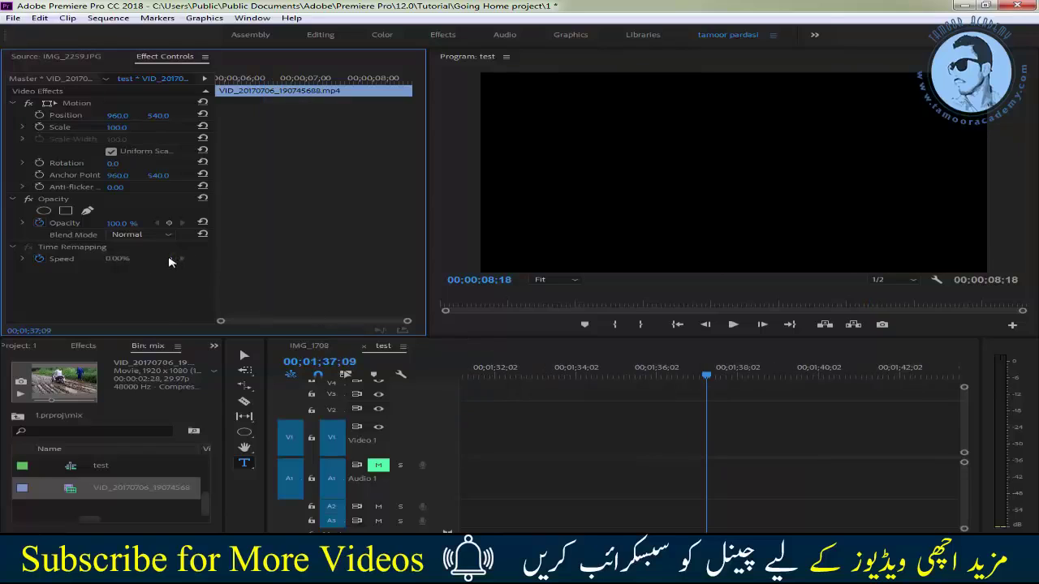
click(710, 383)
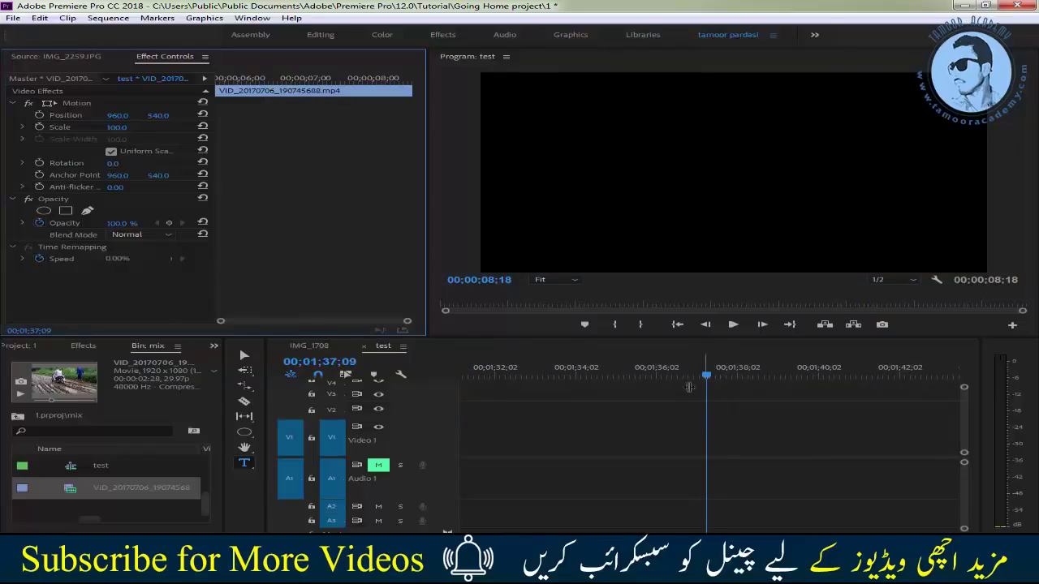
key(Up)
scroll(711, 439, up, 10)
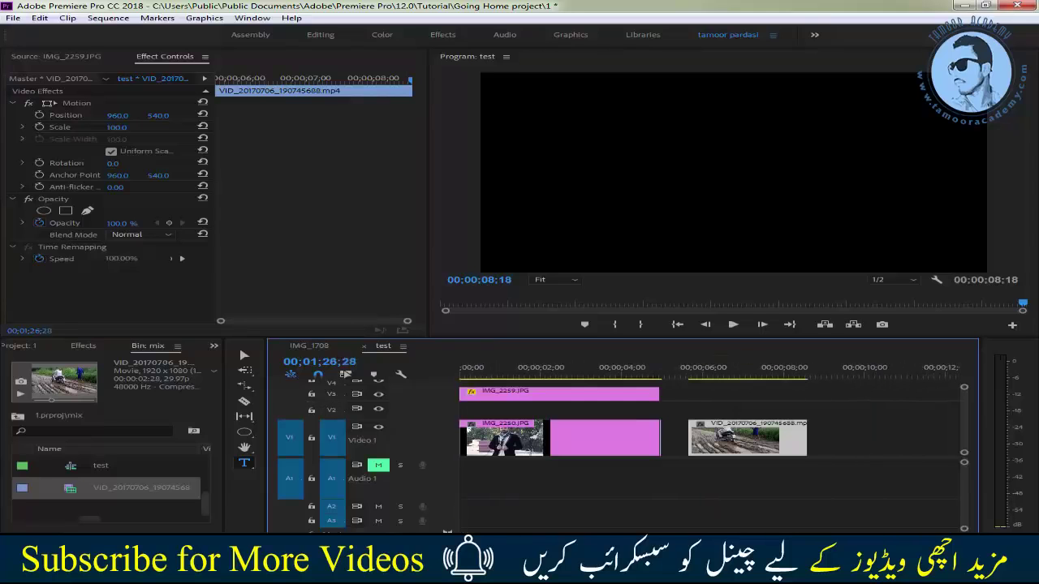
mouse_move(743, 372)
mouse_down()
mouse_move(714, 390)
mouse_move(684, 378)
mouse_up()
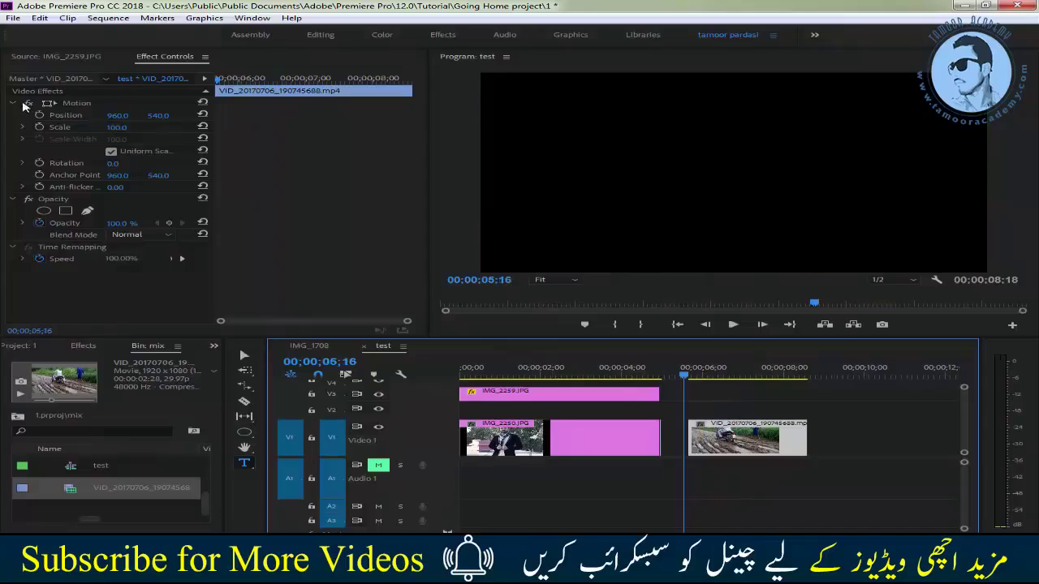
Collapse Motion, Opacity and Time Remapping, then show the Effects panel.
click(12, 106)
click(12, 105)
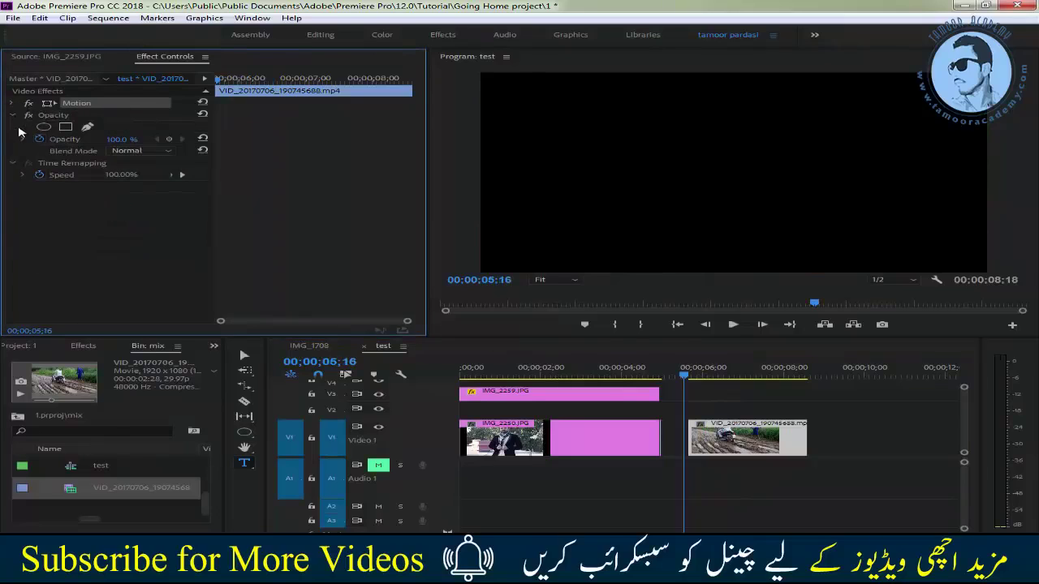
click(12, 117)
click(11, 128)
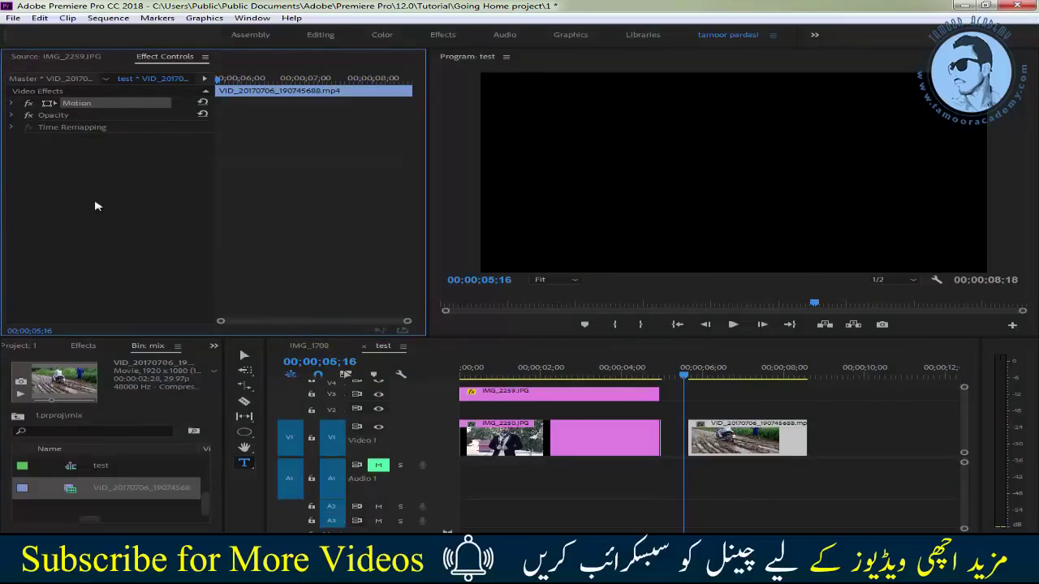
click(83, 346)
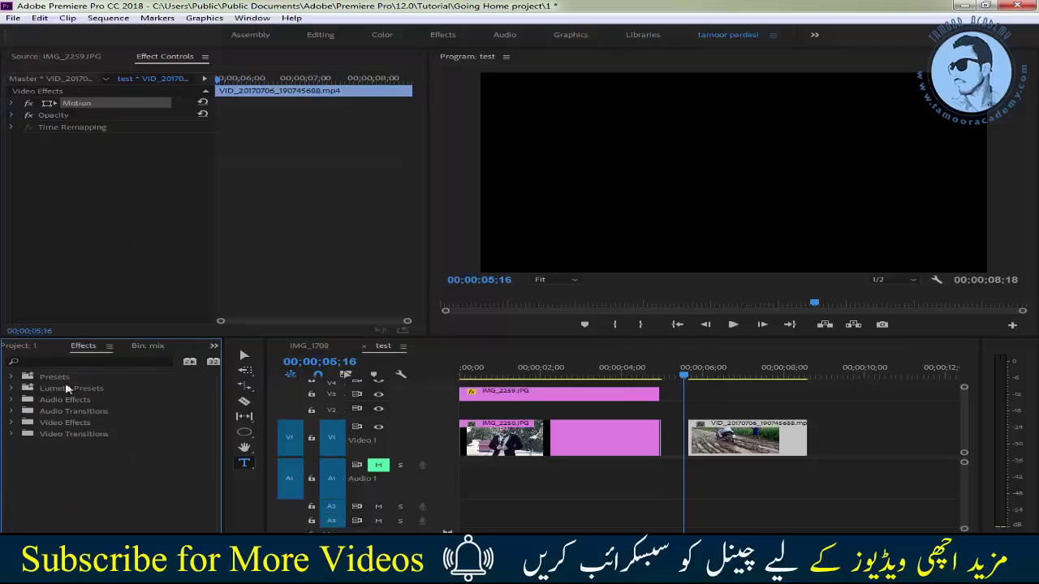
At 00;00;01;05, clear the IMG_2259 clip from V2.
click(11, 423)
scroll(211, 440, down, 2)
scroll(211, 441, down, 2)
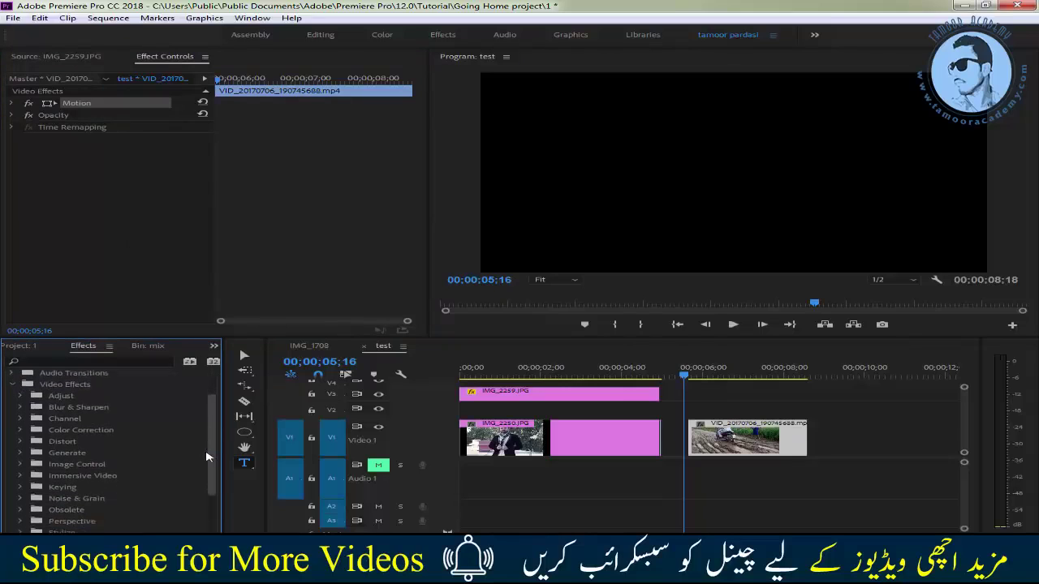
click(684, 384)
drag(684, 384, 507, 376)
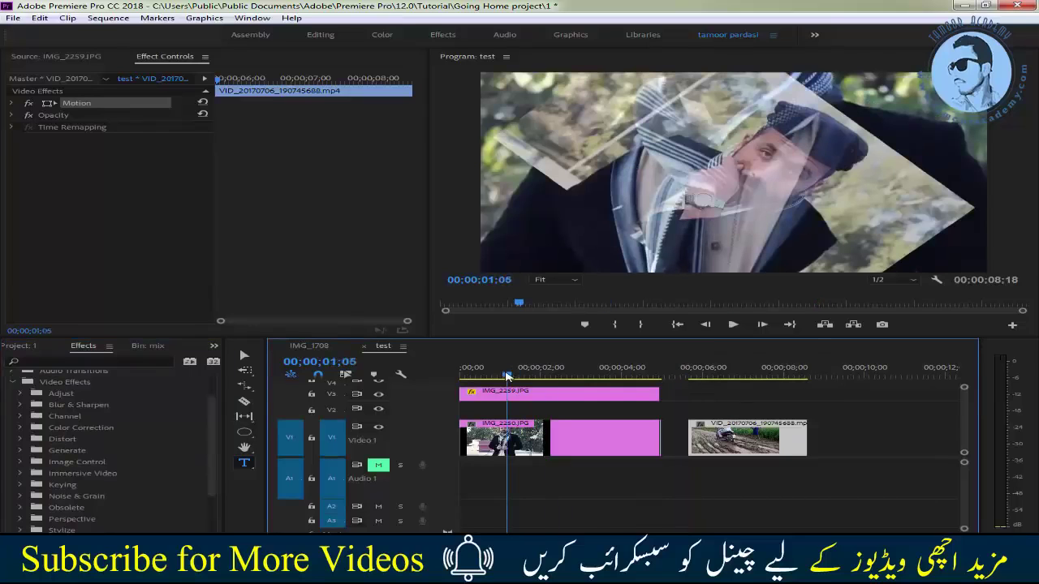
click(546, 405)
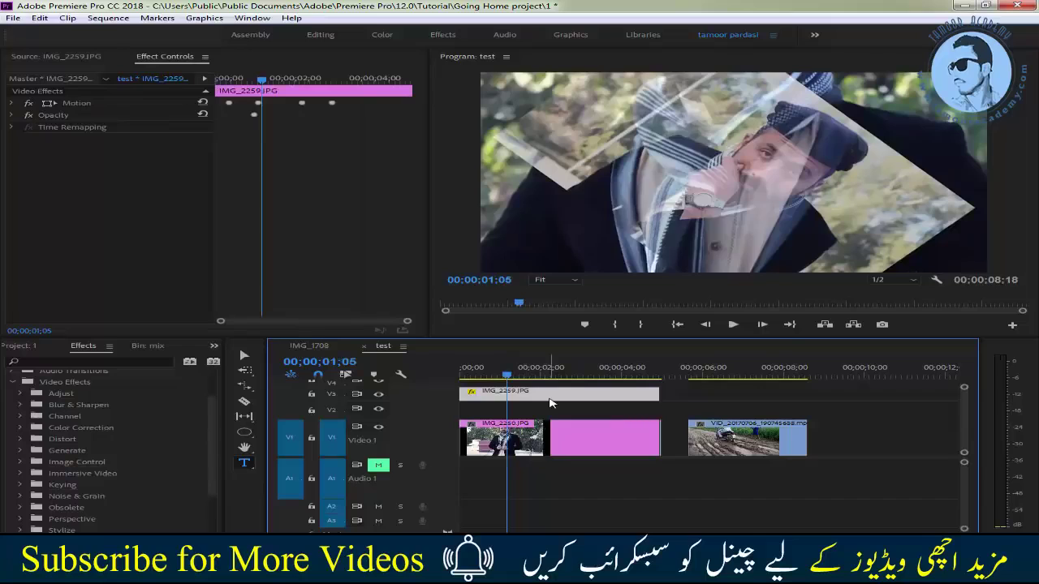
right_click(551, 403)
click(587, 77)
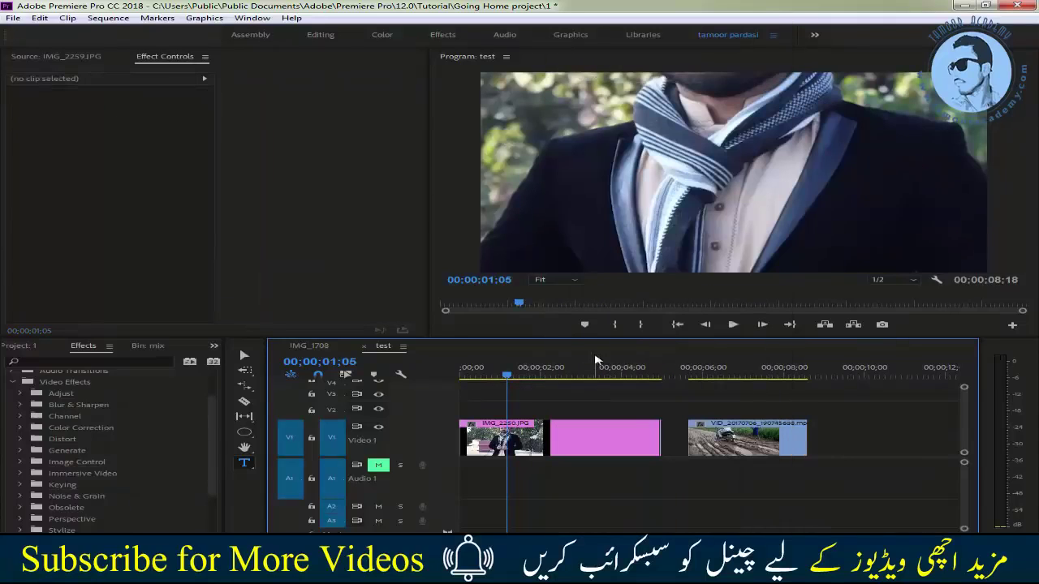
Add an empty text graphic on the frame and scale IMG_2250 to frame size.
click(663, 193)
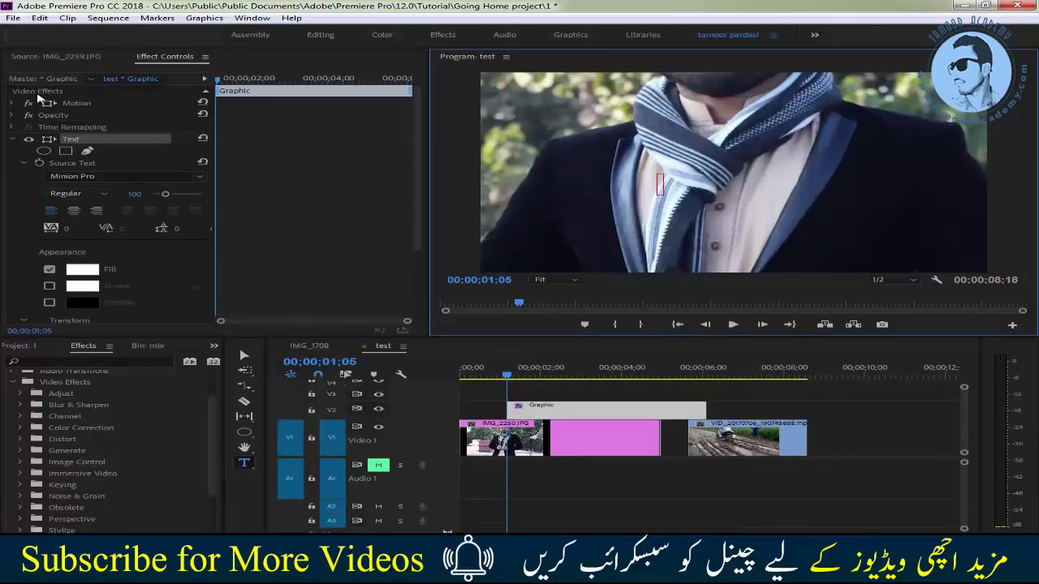
click(244, 354)
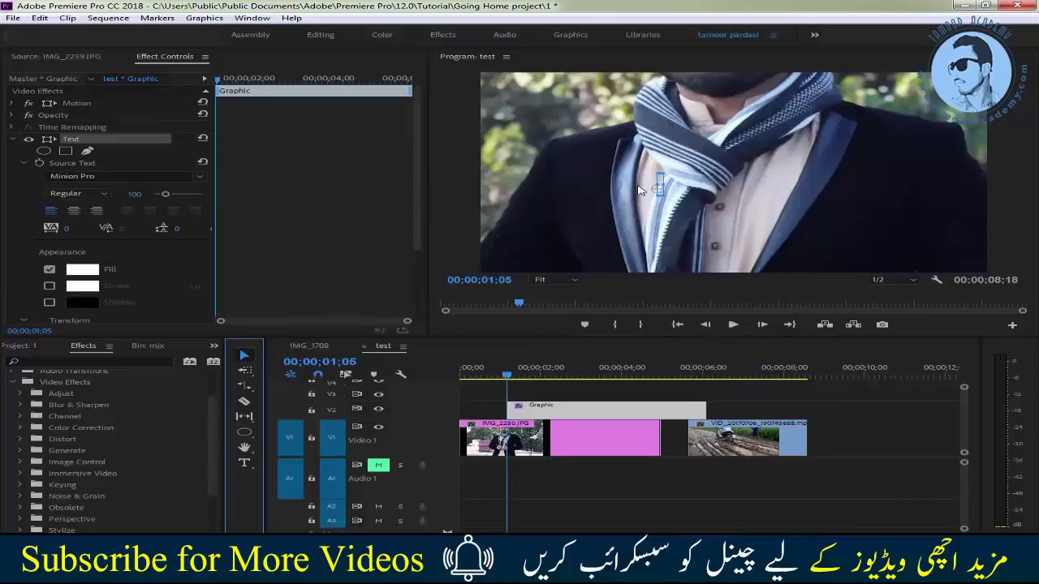
key(Left)
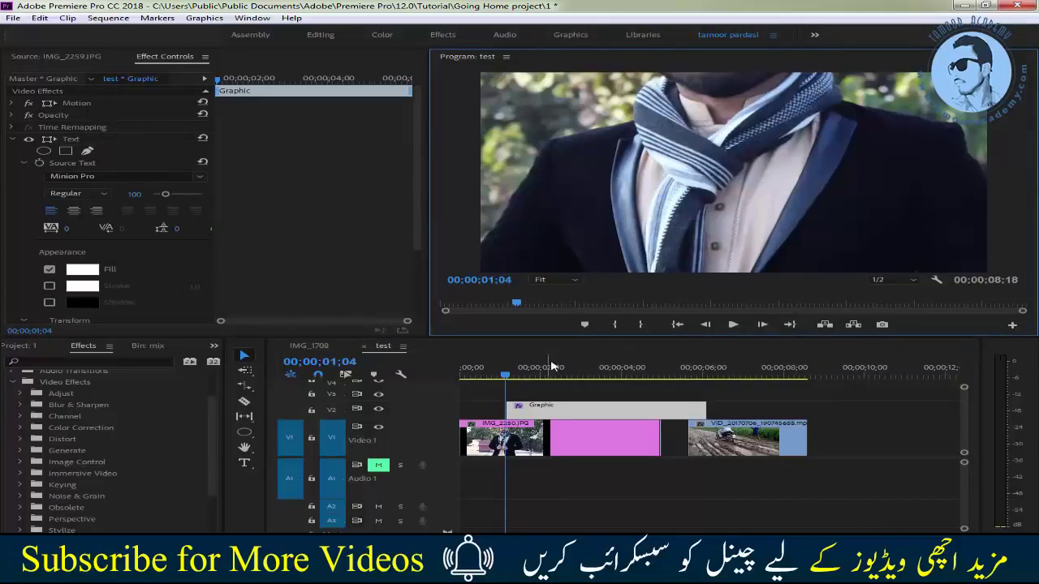
right_click(513, 437)
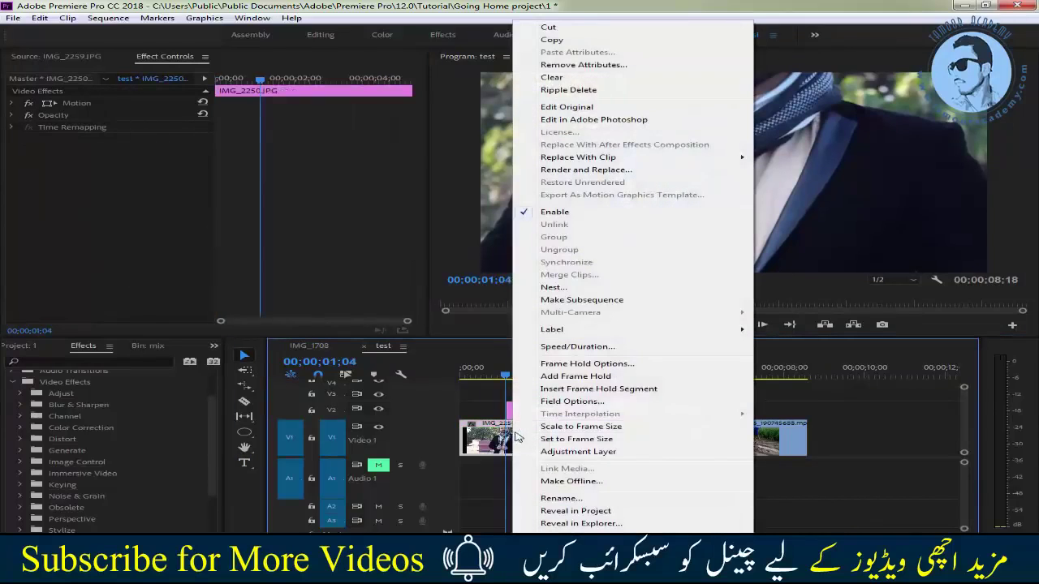
click(581, 426)
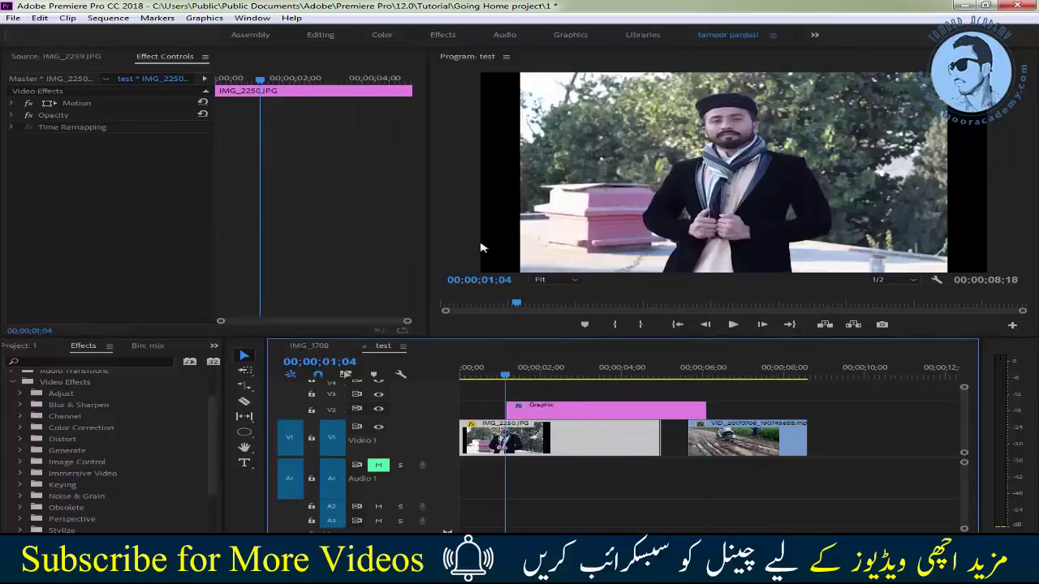
Apply Levels from the Adjust category to IMG_2250 and set (RGB) Black Input to about 30.
click(19, 394)
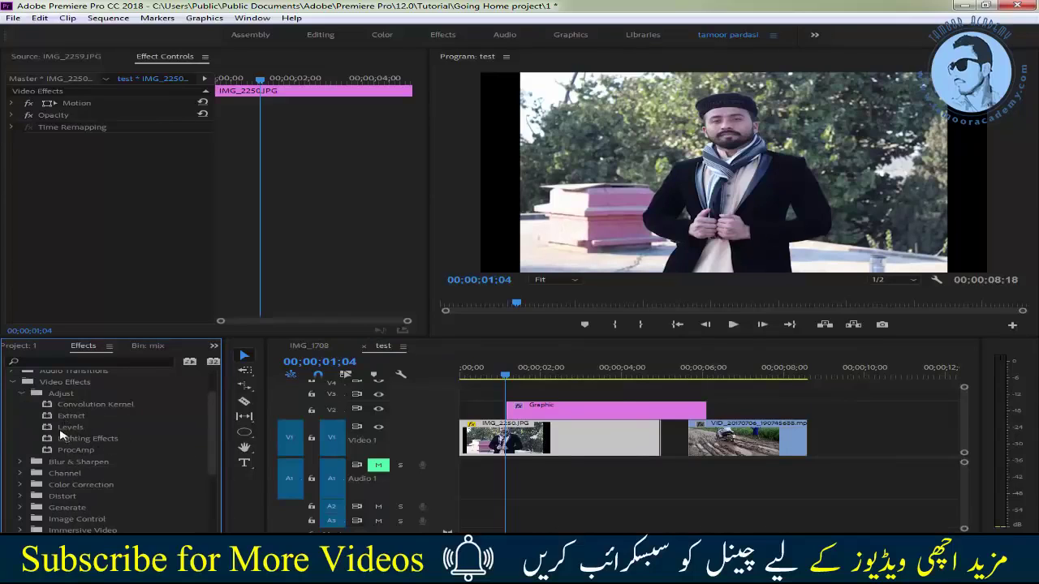
drag(52, 428, 540, 438)
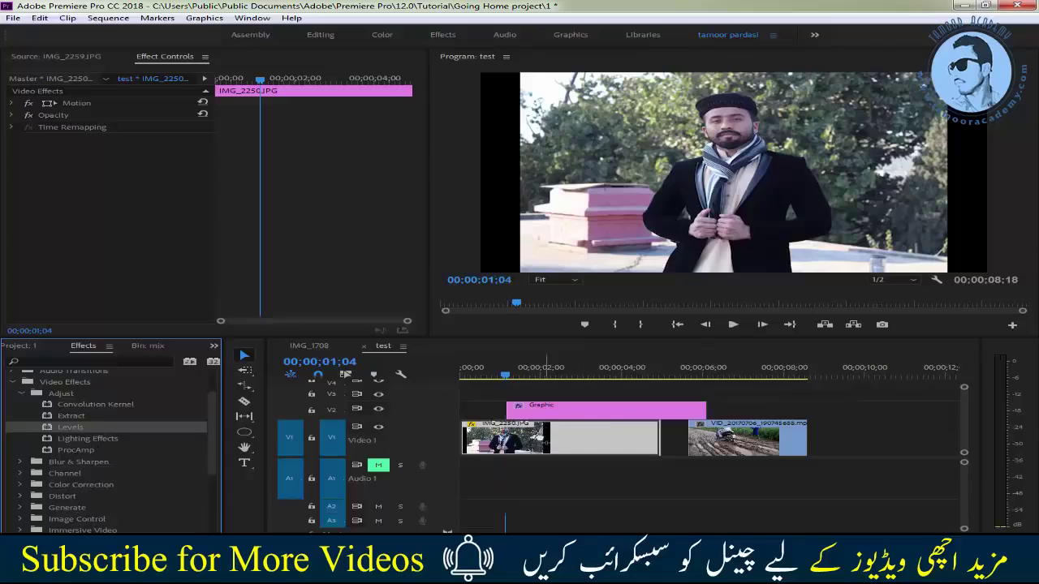
drag(540, 438, 538, 434)
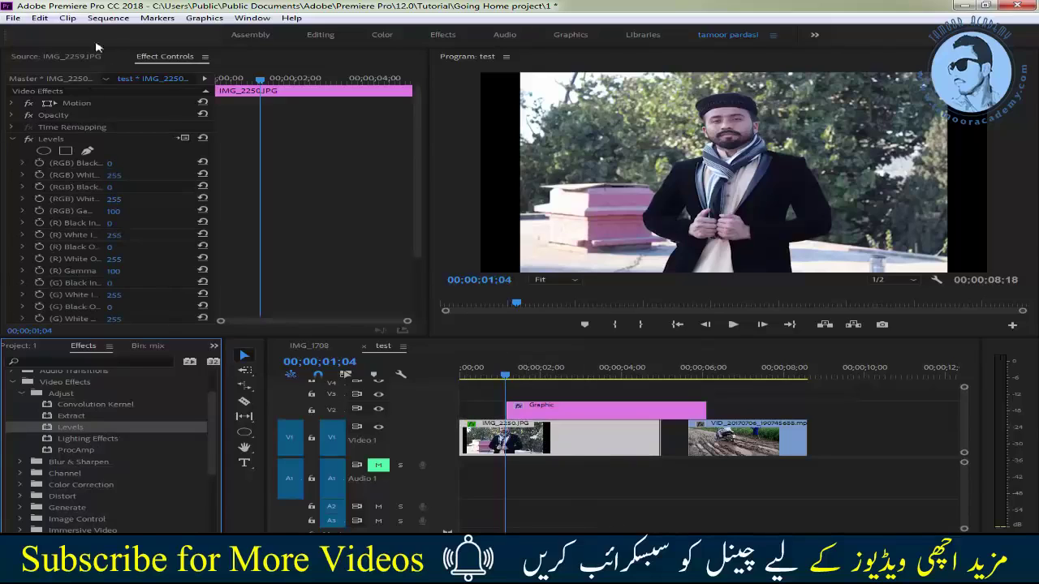
click(111, 163)
text(88)
key(Return)
mouse_move(111, 163)
mouse_down()
mouse_move(89, 163)
mouse_move(96, 212)
mouse_up()
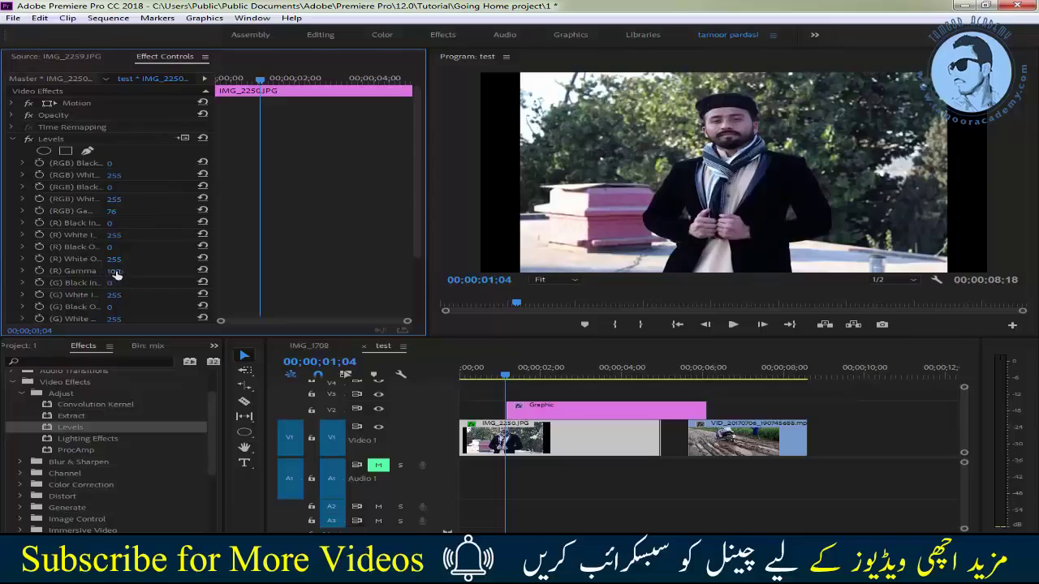
Lower the (R) Gamma and the (G) White Output to 203 for a pinkish tint.
drag(114, 271, 85, 271)
drag(111, 271, 106, 271)
drag(109, 282, 320, 234)
scroll(415, 224, down, 2)
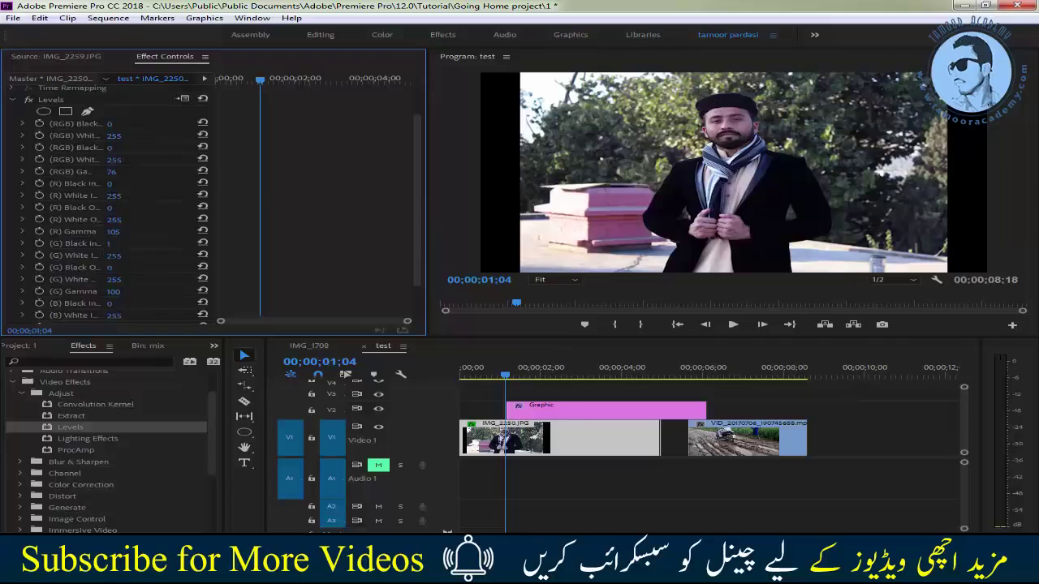
drag(114, 255, 97, 255)
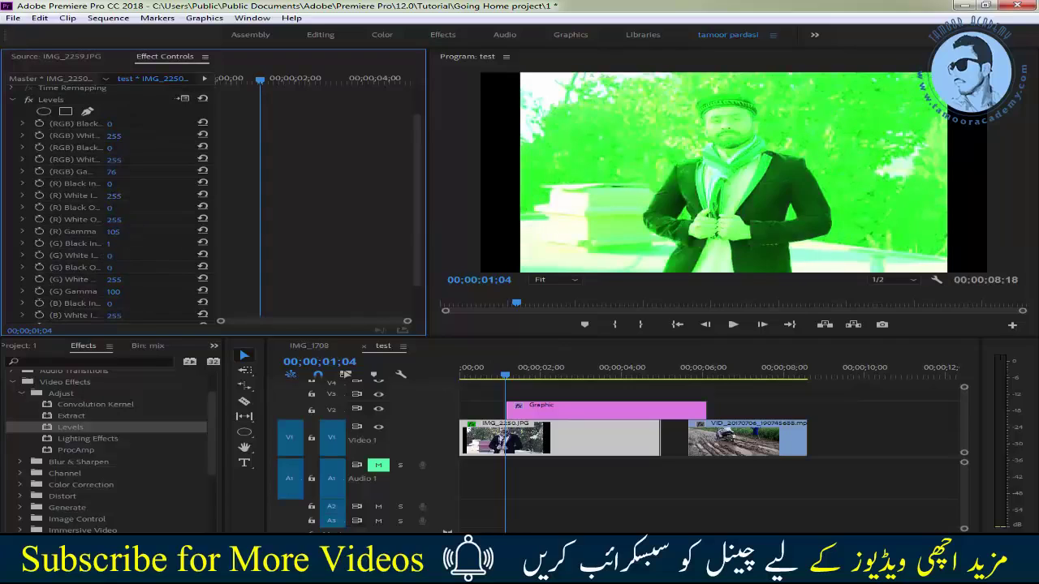
key(ctrl+z)
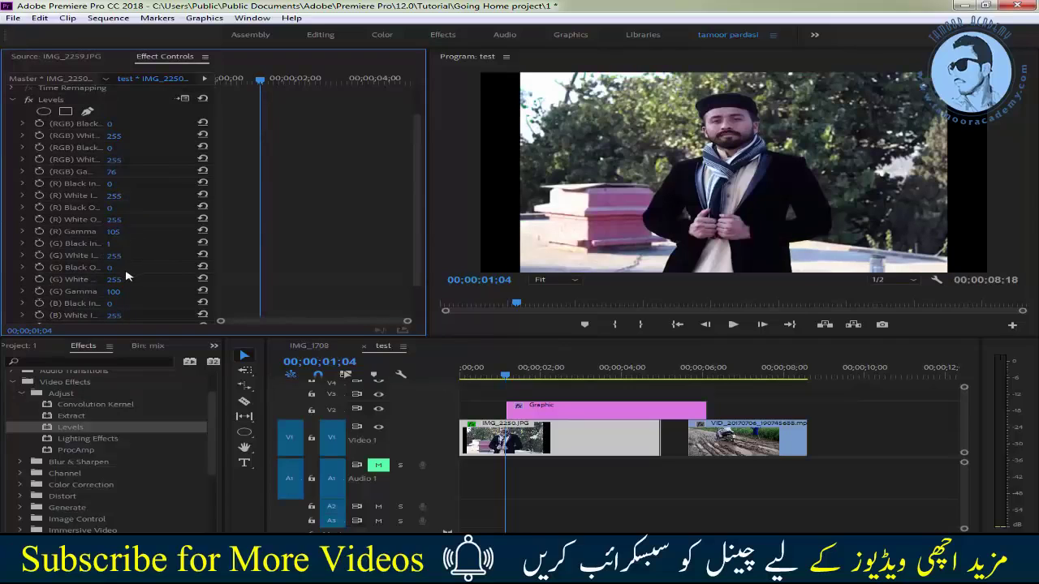
mouse_move(114, 280)
mouse_down()
mouse_move(65, 279)
mouse_move(126, 279)
mouse_up()
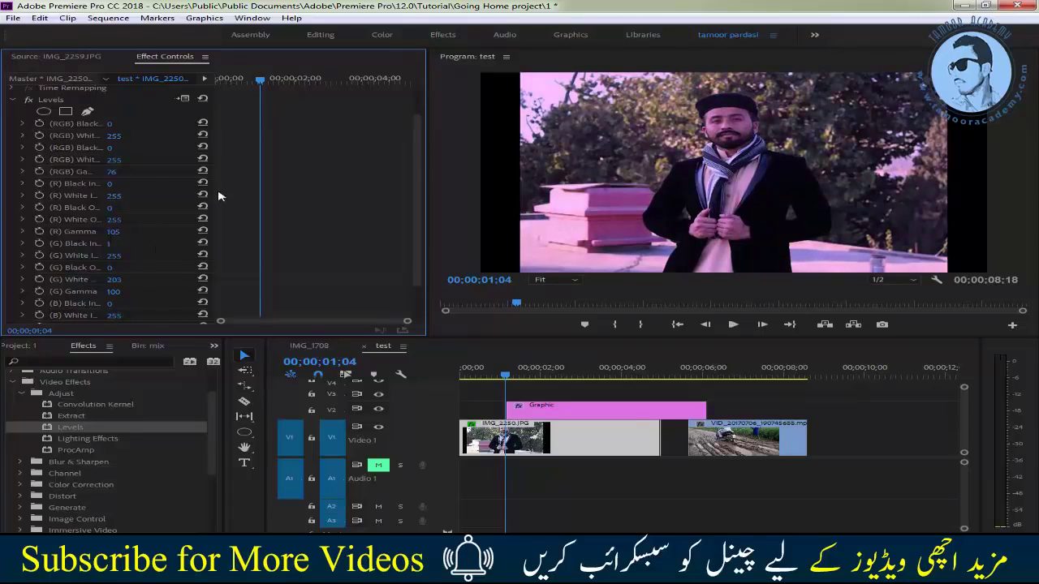
click(12, 99)
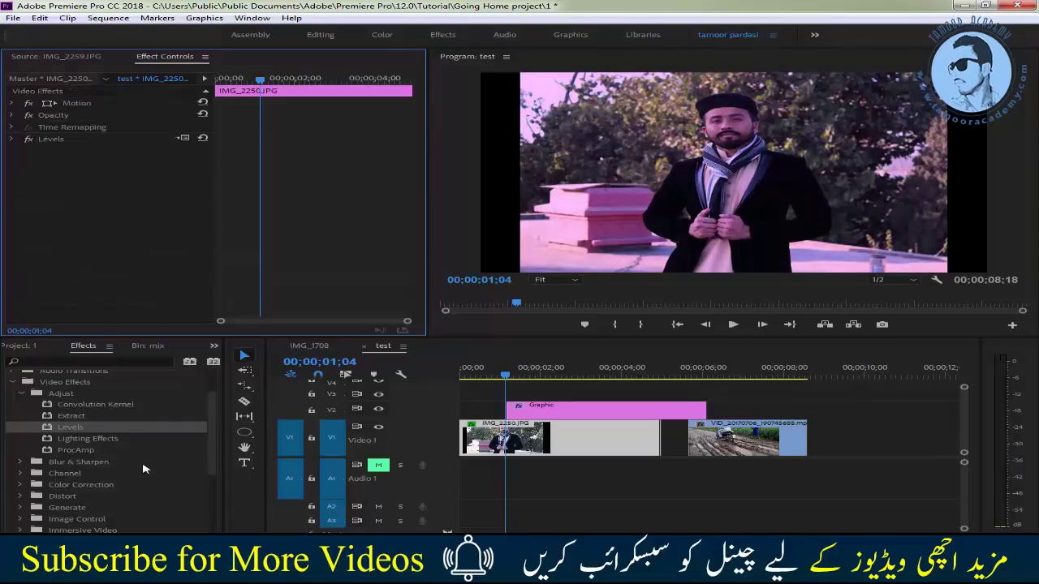
Apply Camera Blur to IMG_2250.JPG, try Percent Blur 58, then lower it back to 0.
click(20, 395)
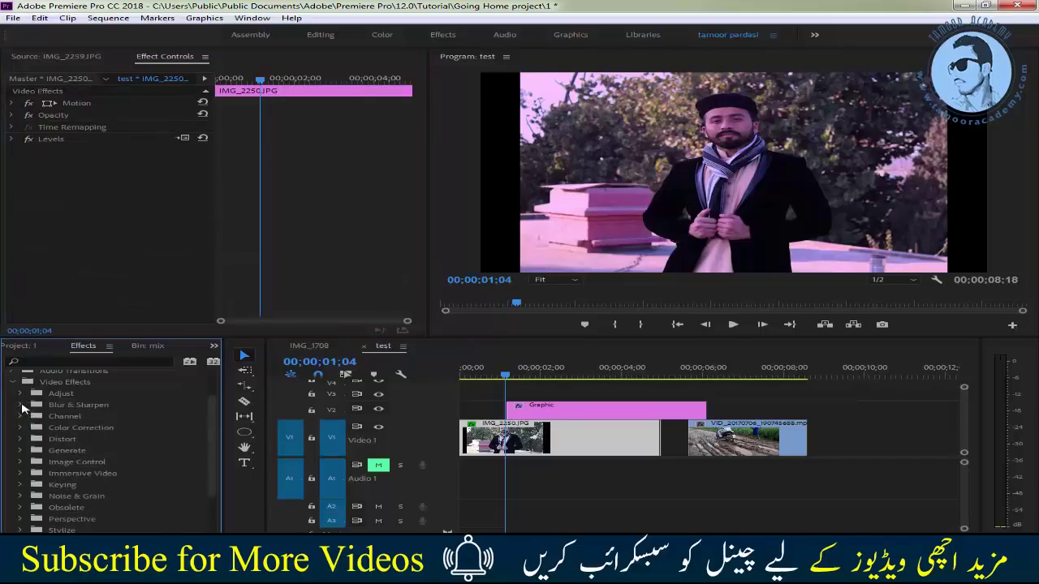
click(21, 405)
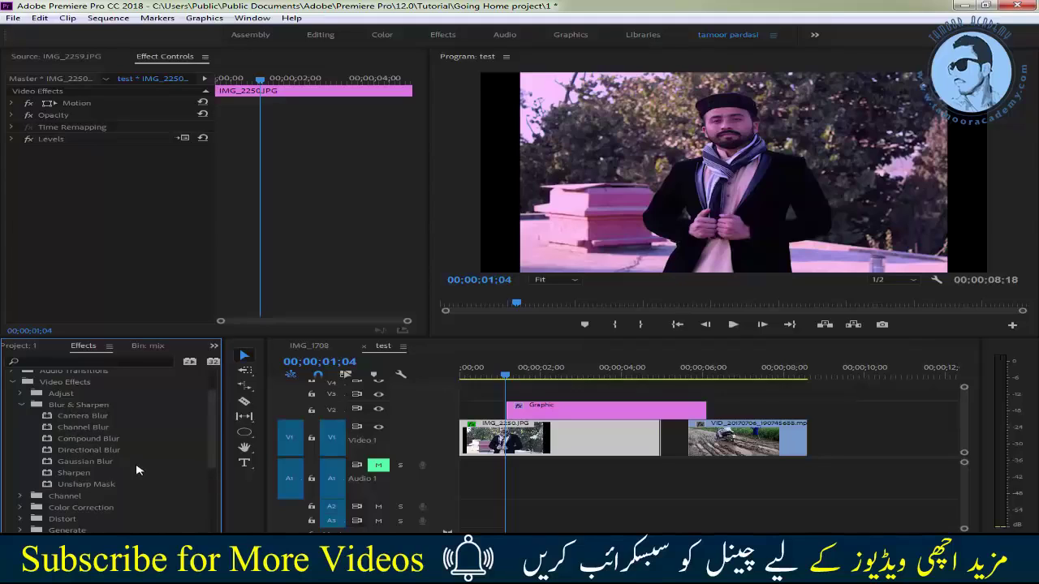
click(73, 416)
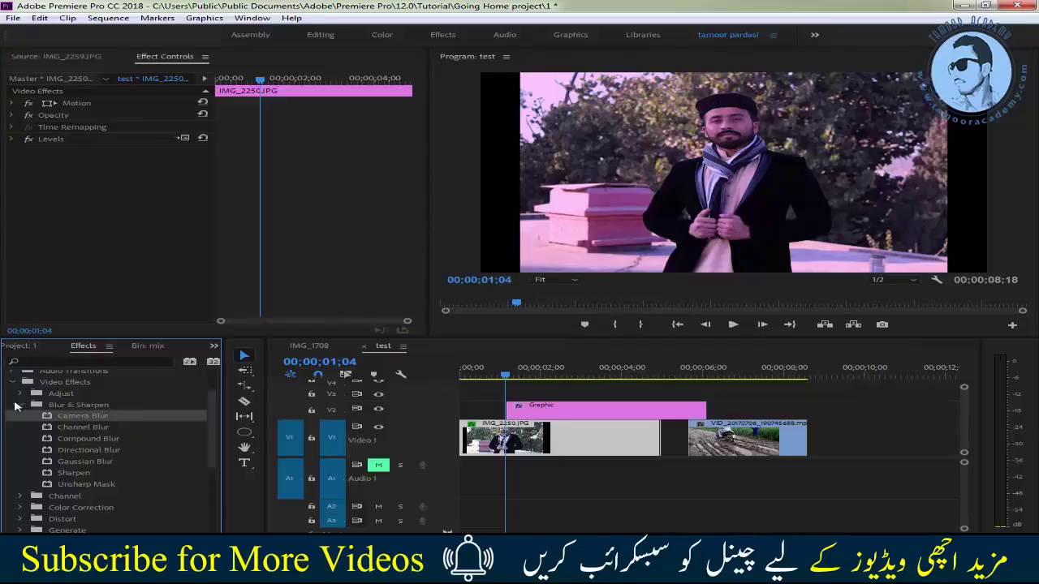
drag(63, 416, 592, 450)
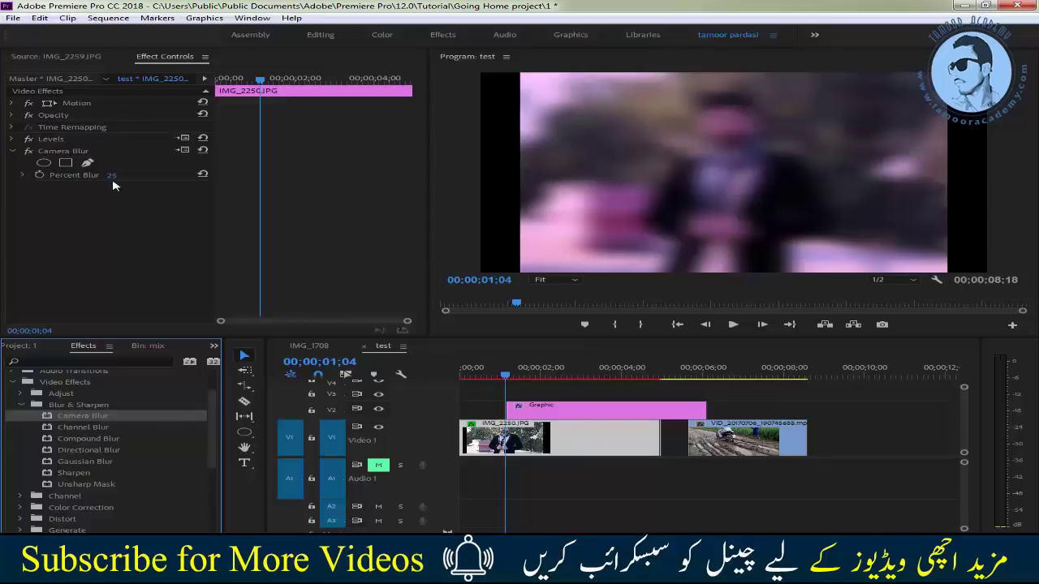
mouse_move(111, 176)
mouse_down()
mouse_move(138, 176)
mouse_move(51, 176)
mouse_move(107, 175)
mouse_up()
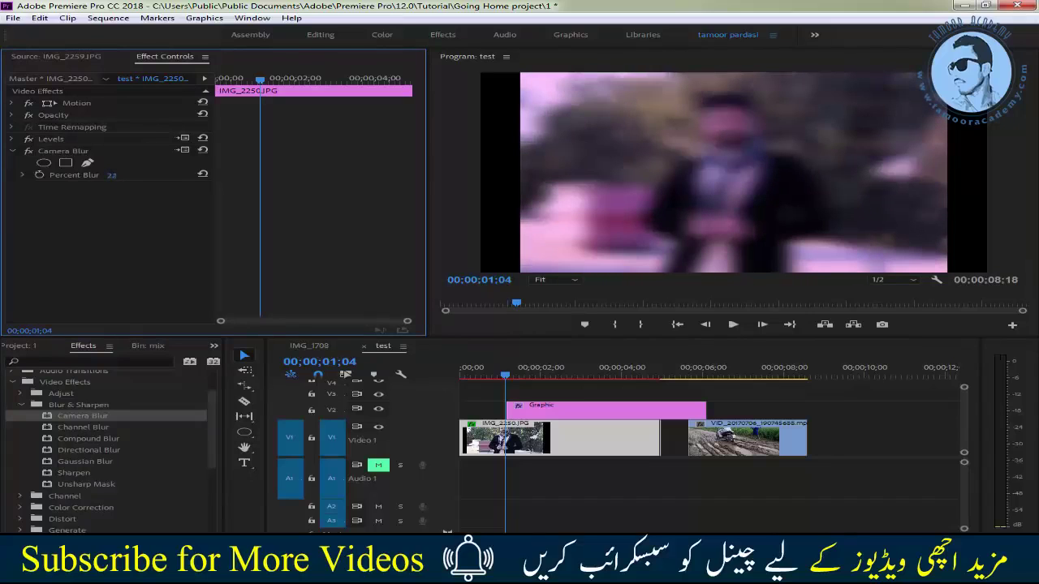
drag(112, 175, 96, 175)
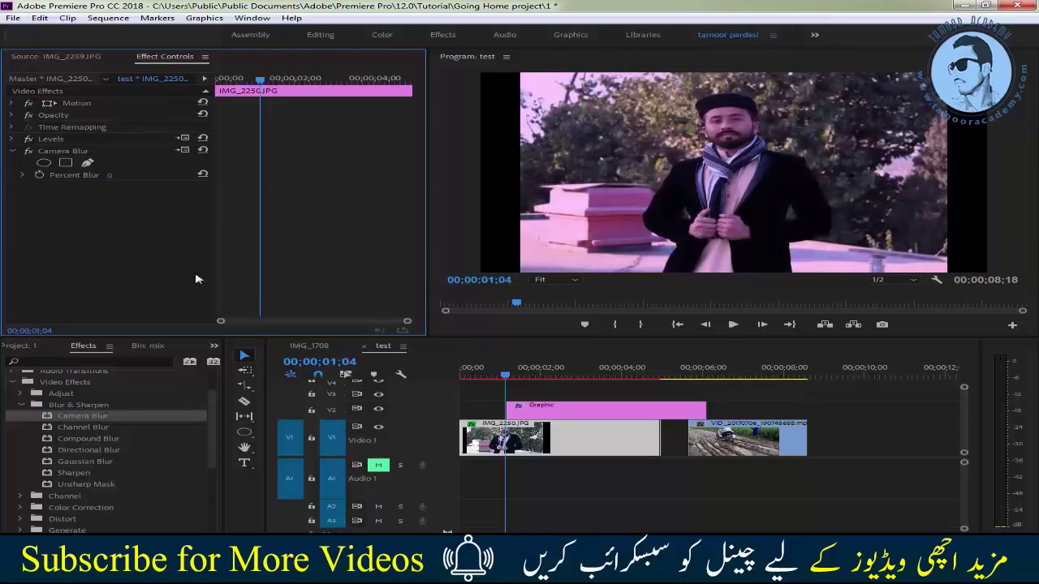
Keyframe Percent Blur at 0 at 01;04, 14 at 01;14 and 0 at 01;22.
click(39, 175)
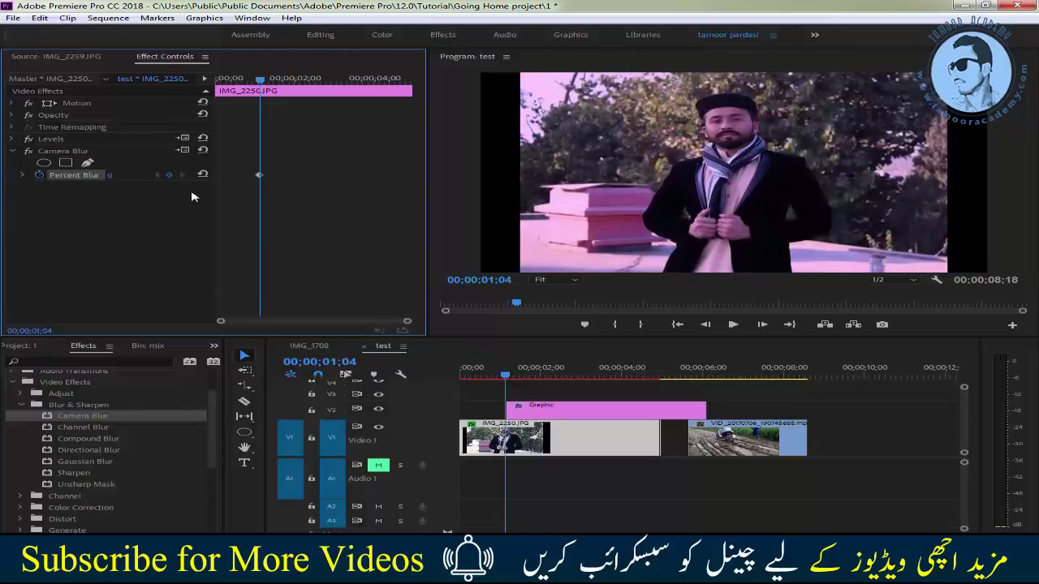
drag(260, 79, 273, 79)
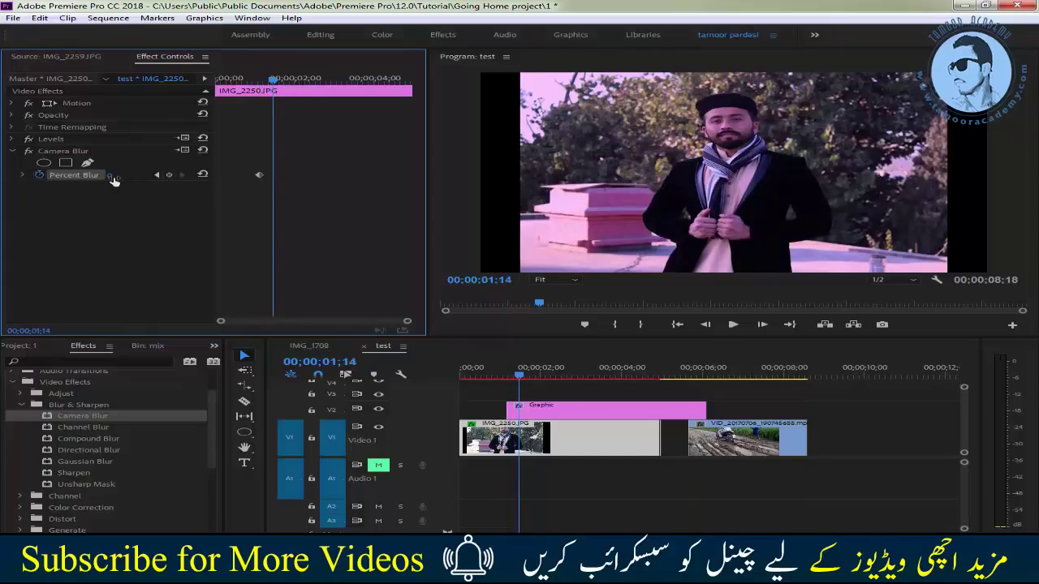
drag(108, 176, 120, 175)
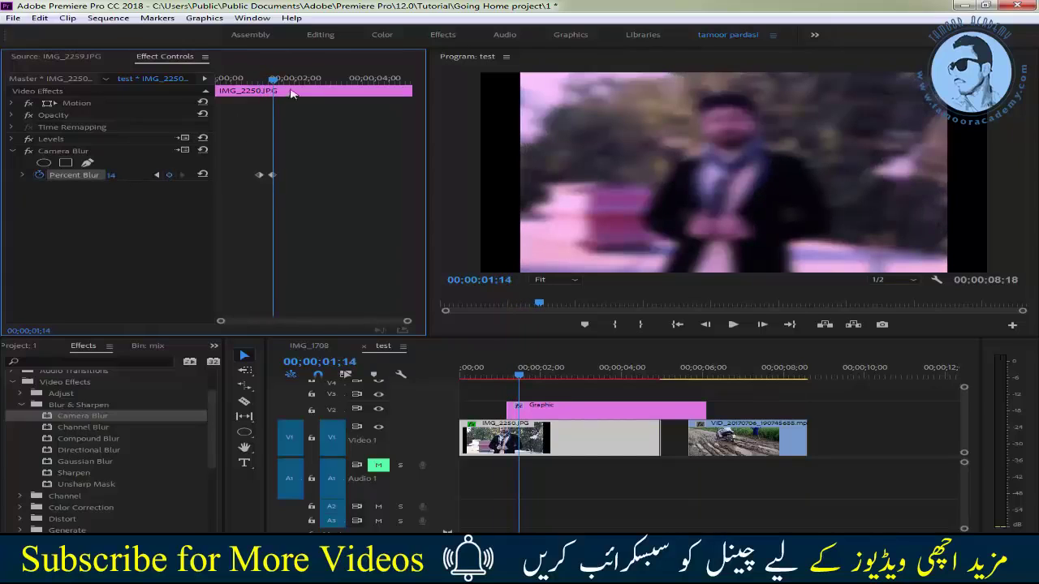
drag(274, 80, 284, 80)
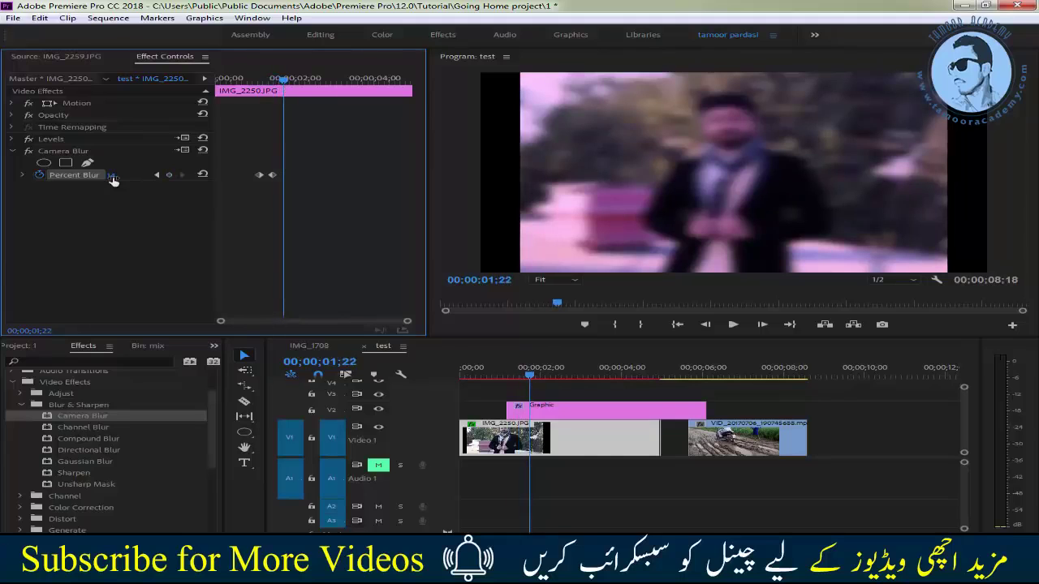
drag(111, 175, 99, 175)
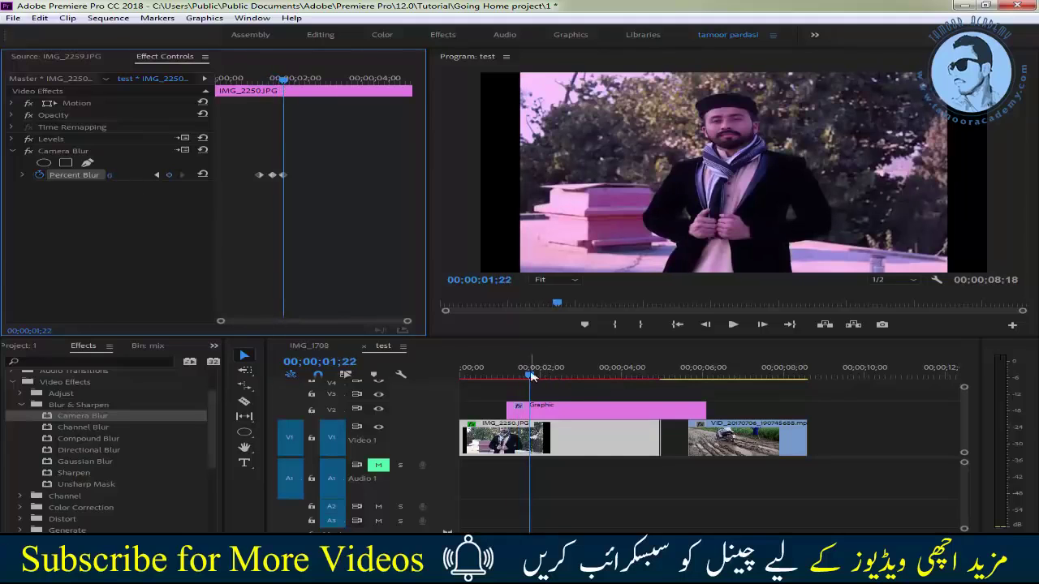
Preview the blur animation from about 01;01, then switch off and collapse Camera Blur.
drag(549, 375, 501, 375)
click(735, 327)
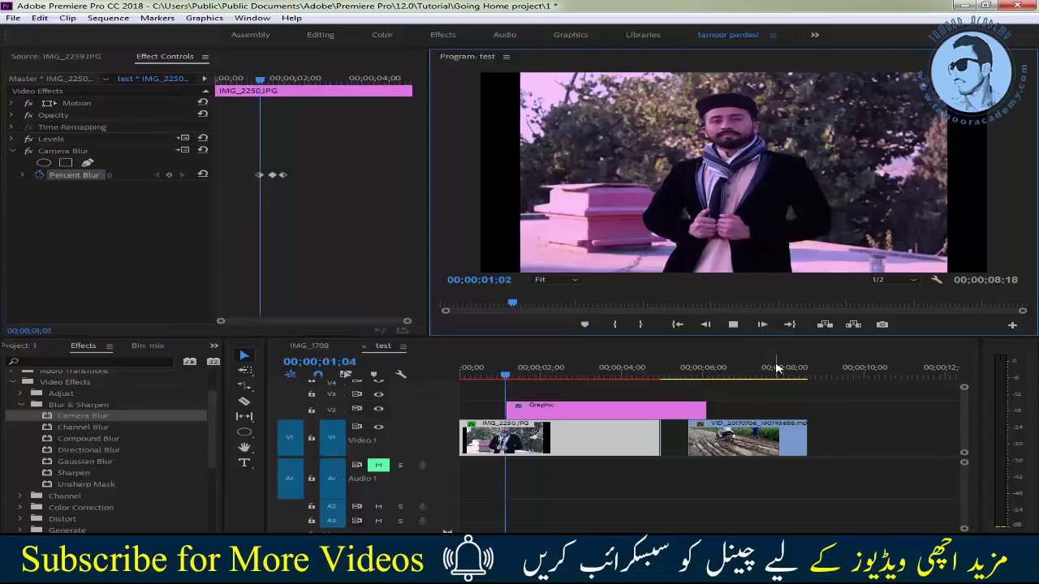
key(space)
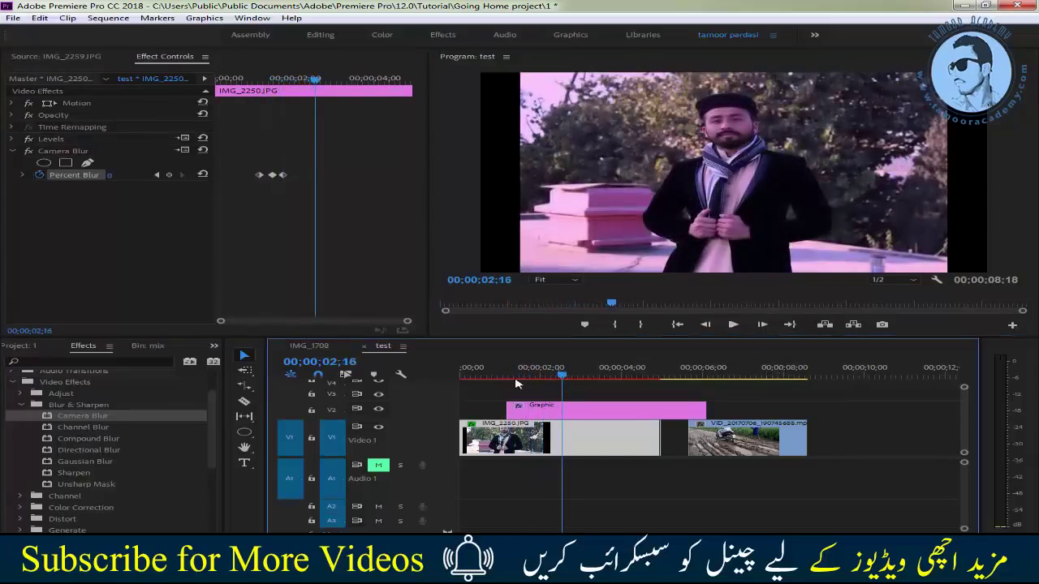
drag(561, 375, 498, 375)
click(735, 326)
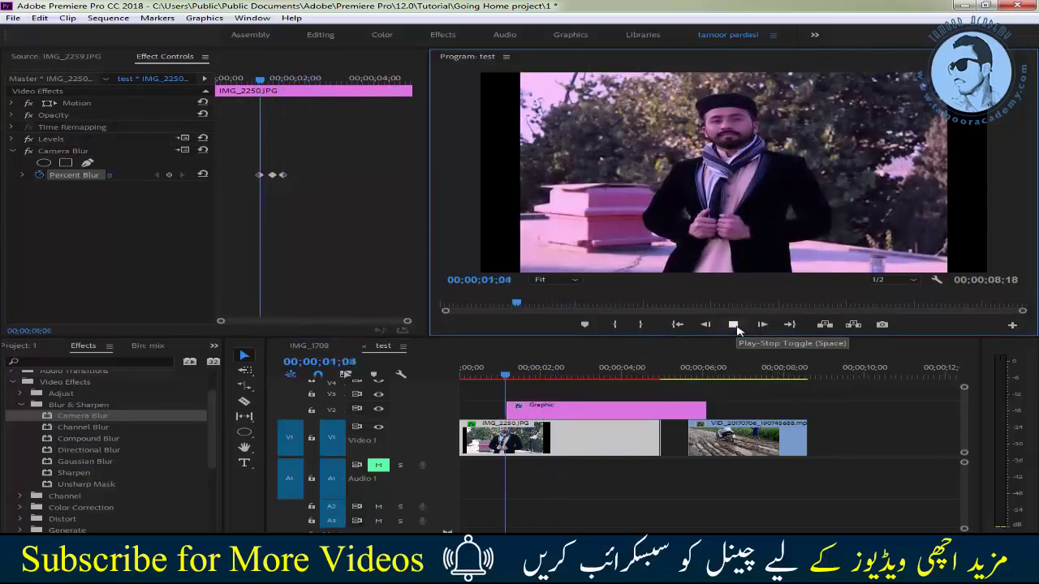
click(735, 326)
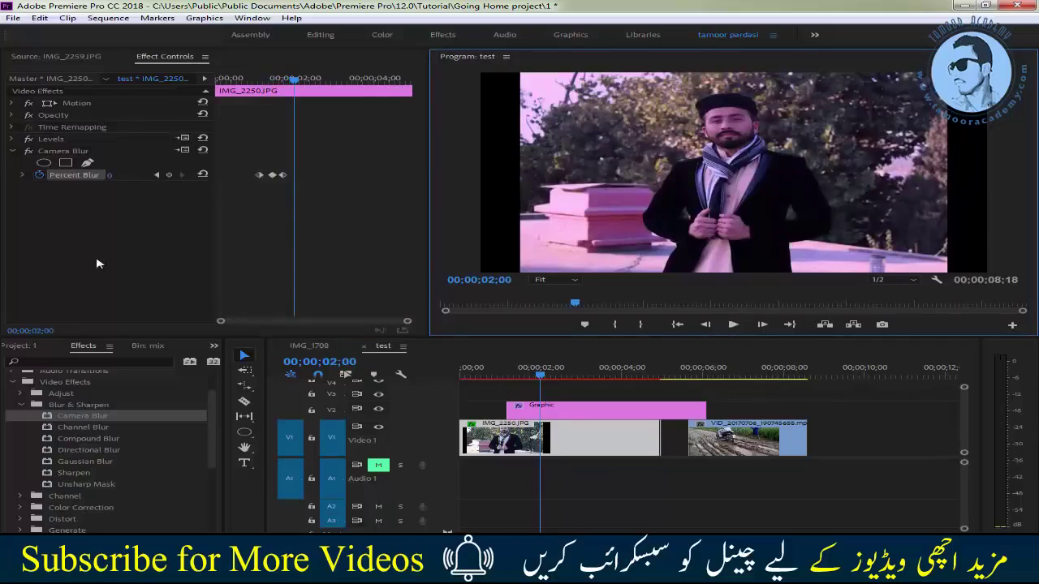
click(27, 151)
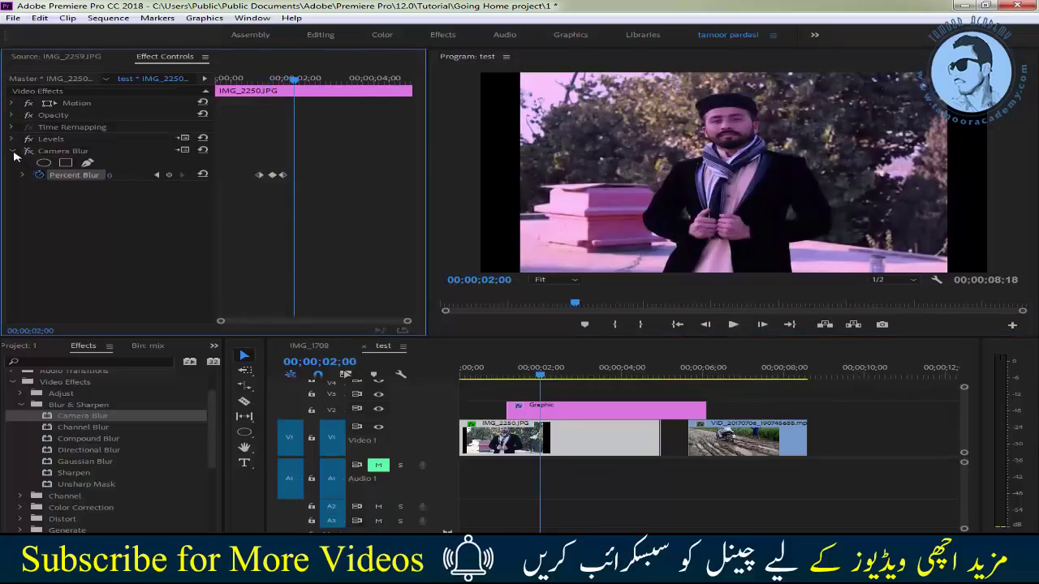
click(13, 151)
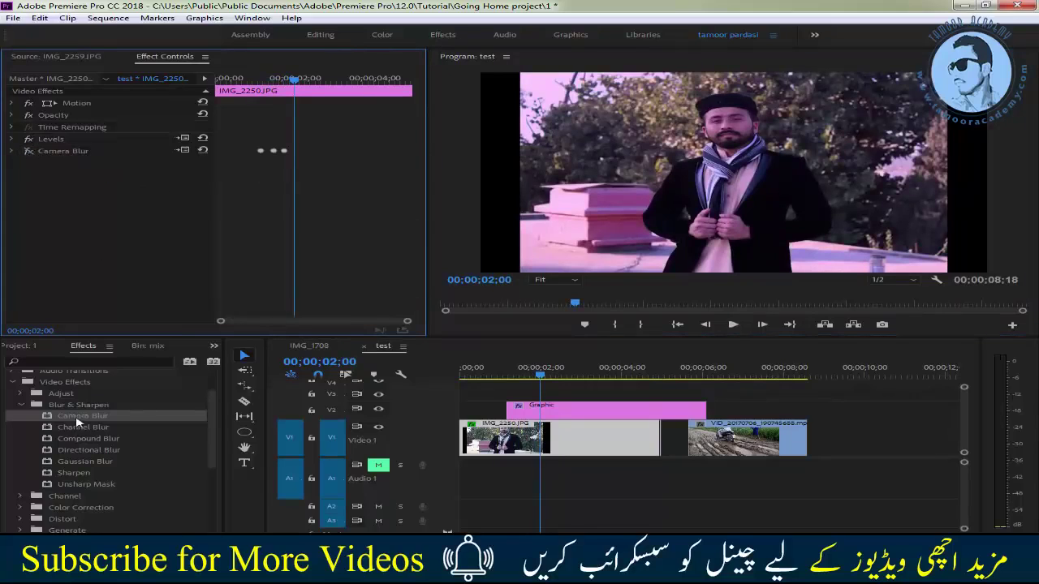
click(20, 404)
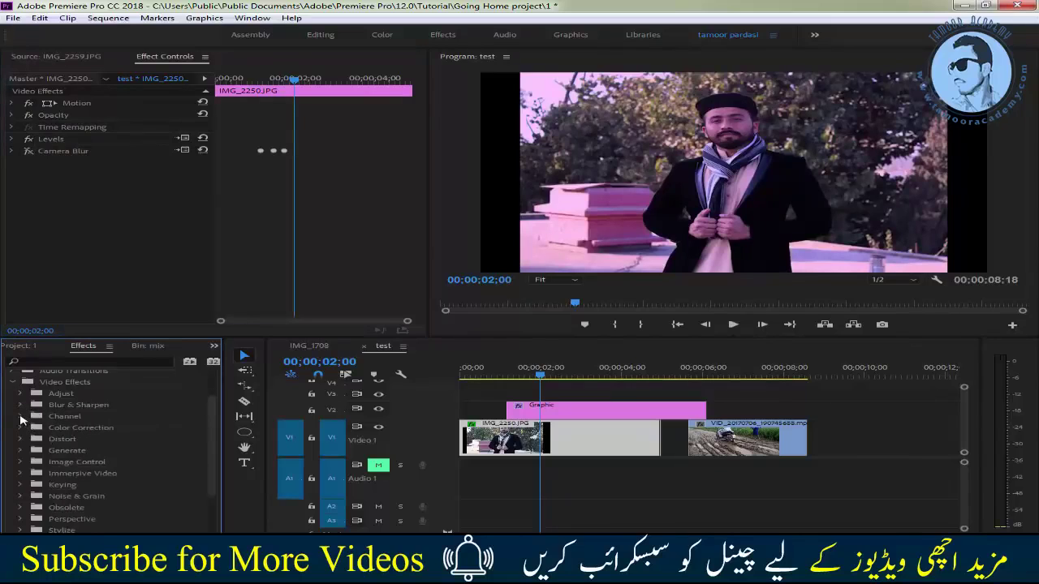
Browse the Channel, Color Correction, Distort and Keying effect groups, collapsing each afterwards.
click(21, 417)
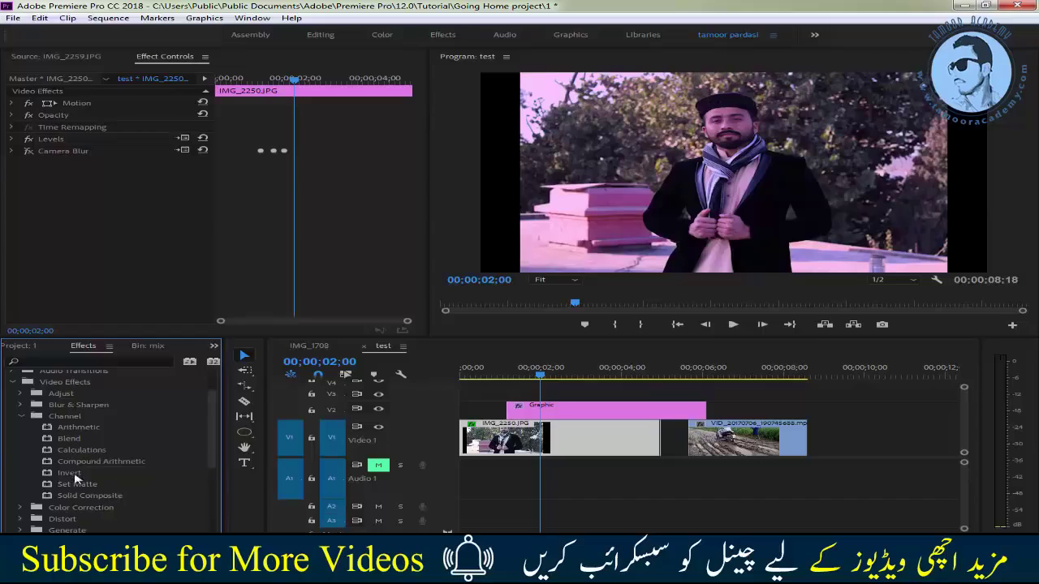
click(21, 416)
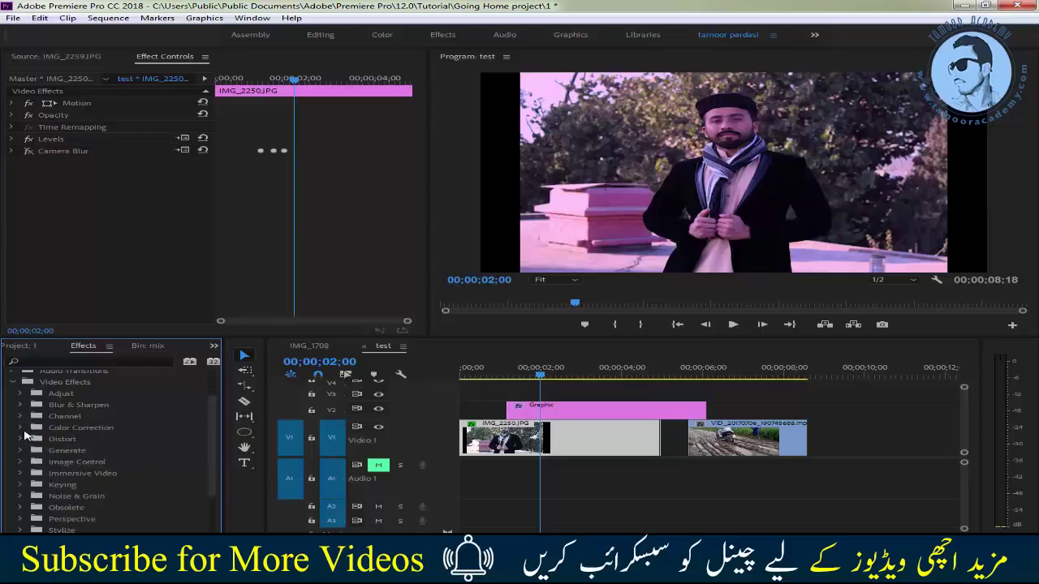
click(23, 427)
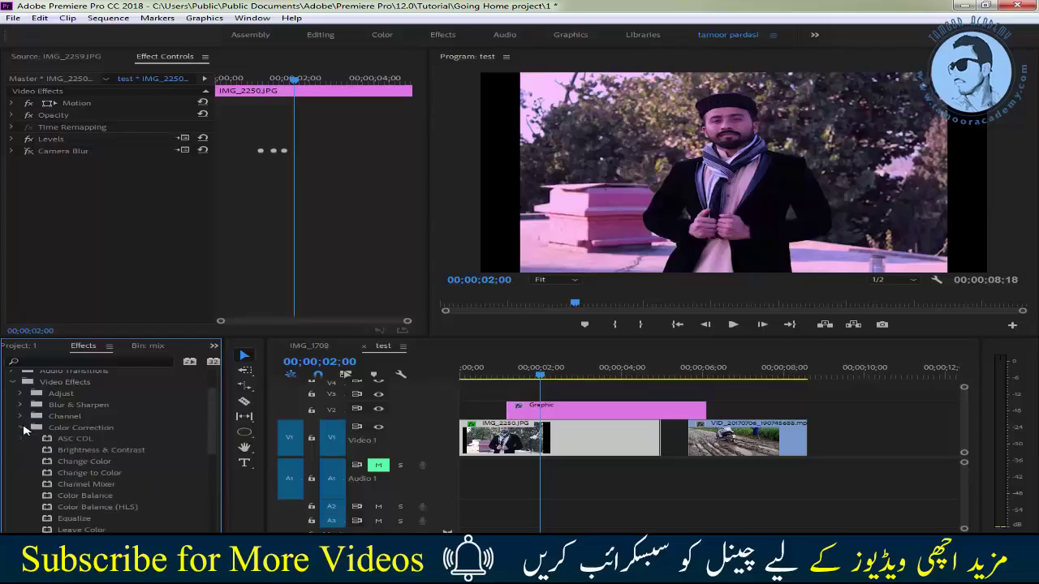
click(22, 428)
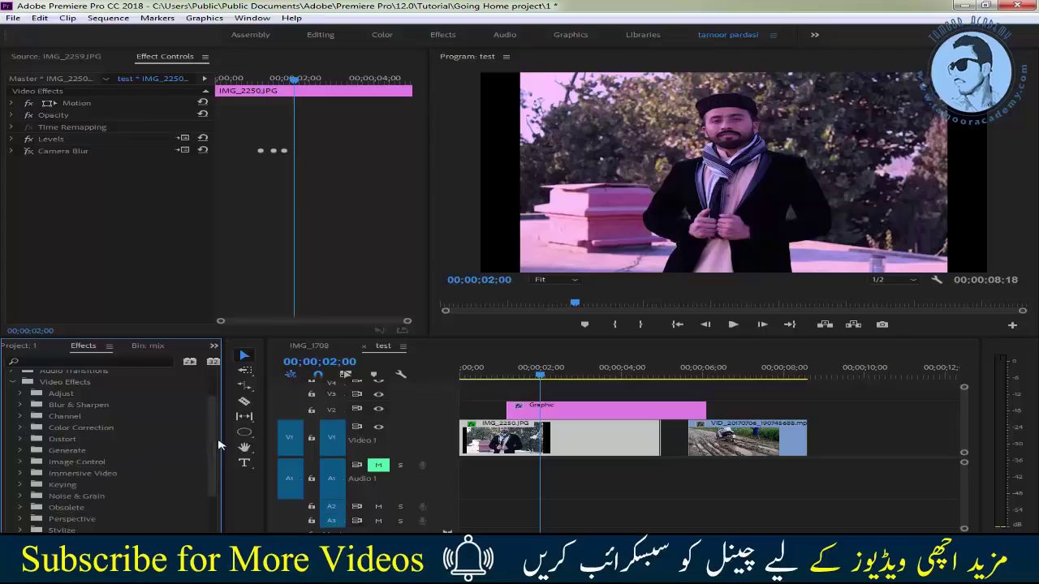
scroll(213, 447, down, 2)
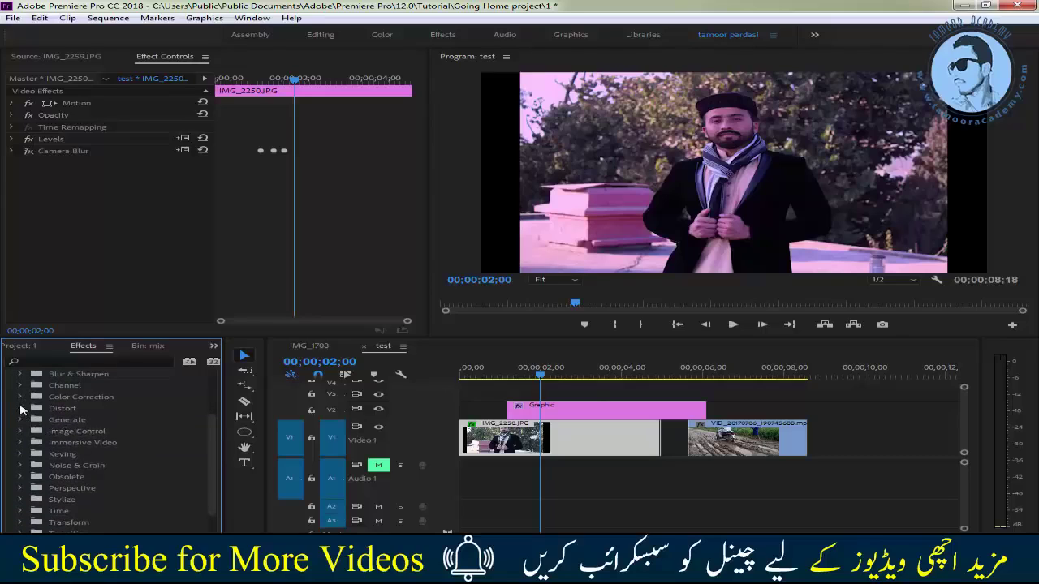
click(20, 409)
click(20, 408)
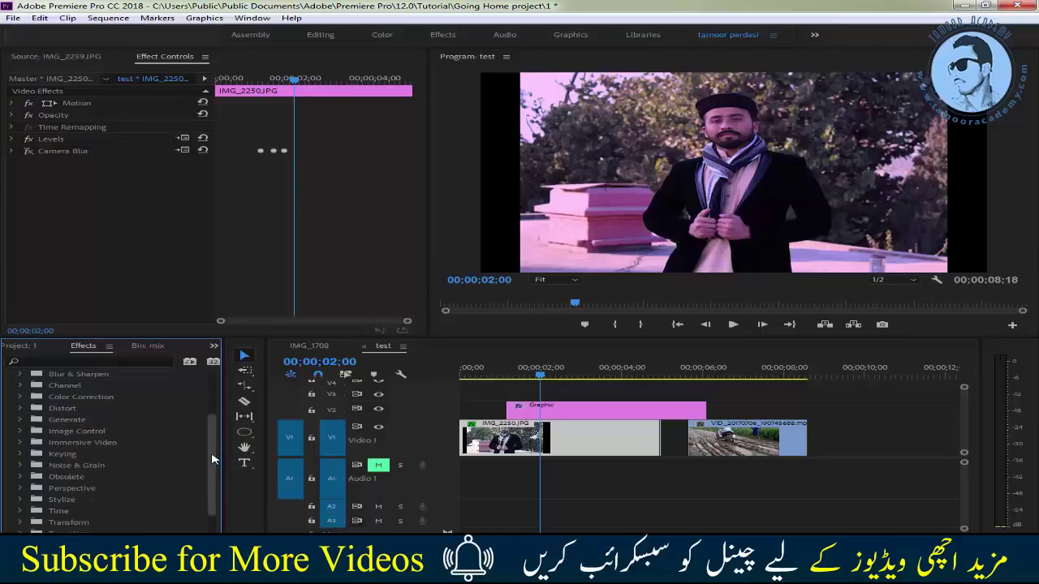
scroll(211, 461, down, 2)
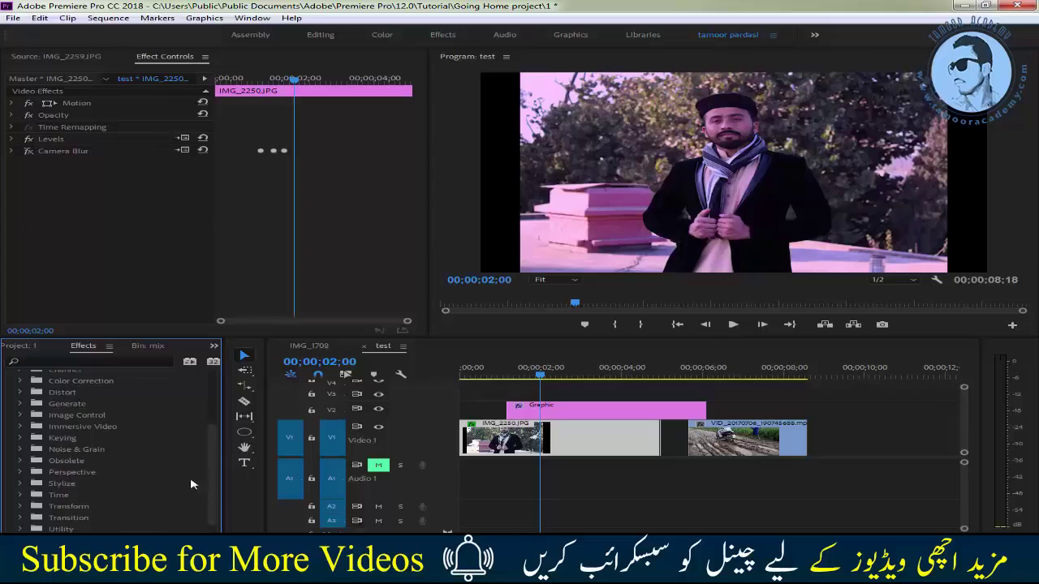
click(21, 439)
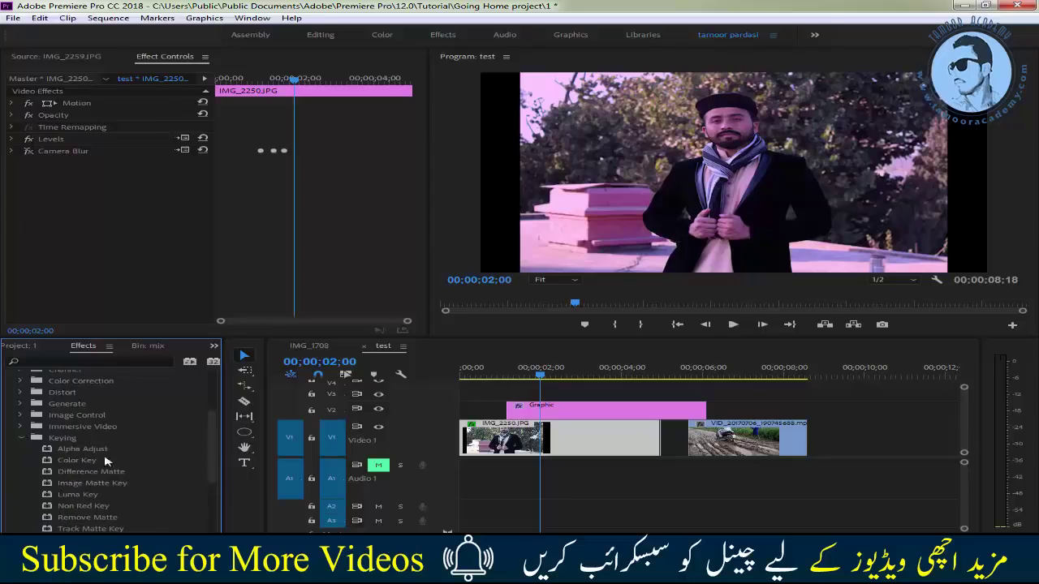
scroll(213, 454, down, 3)
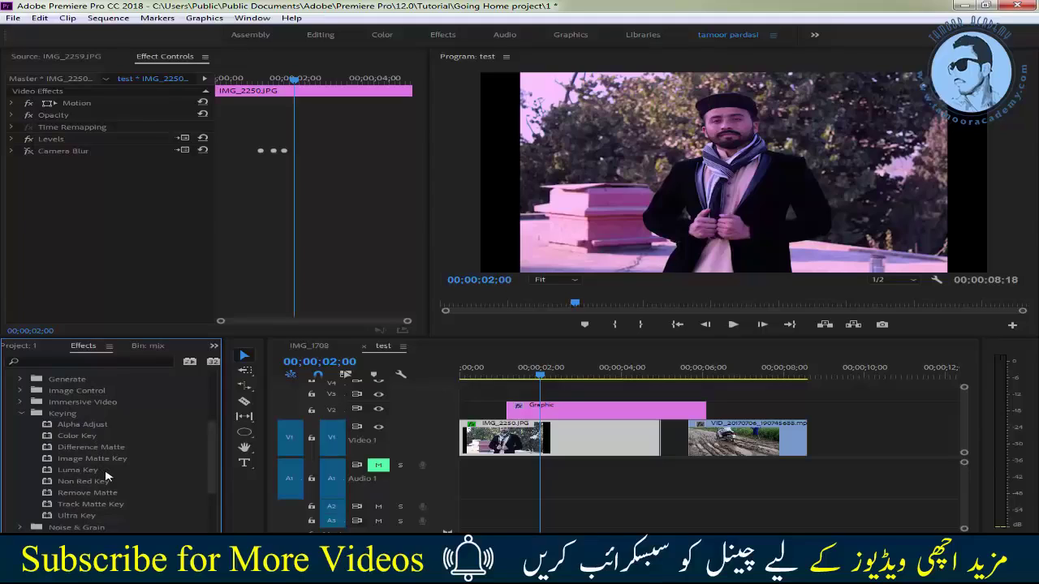
click(22, 413)
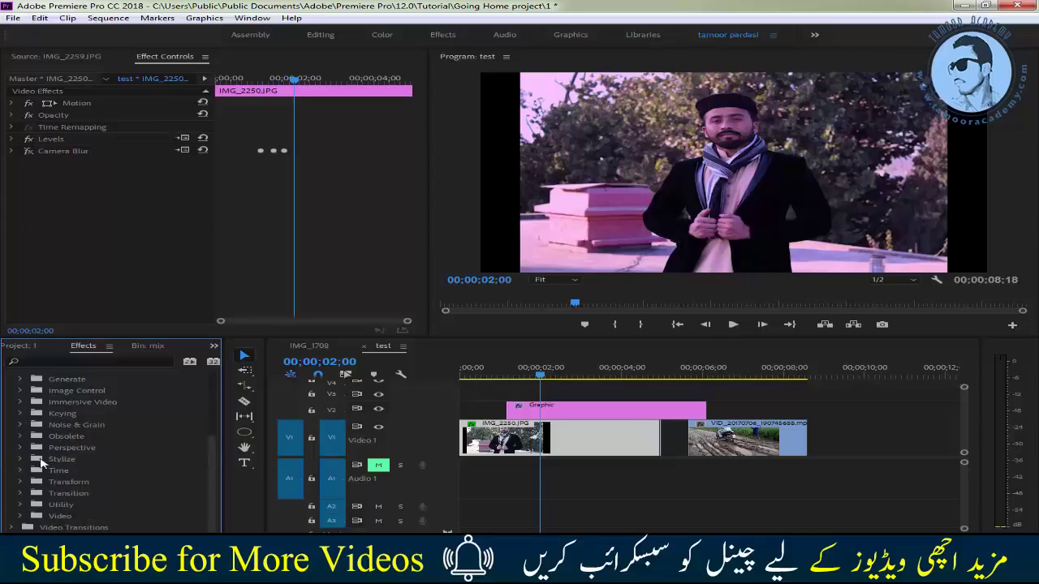
Look through Stylize, then leave the Video group expanded with Timecode listed.
click(20, 458)
scroll(211, 463, down, 3)
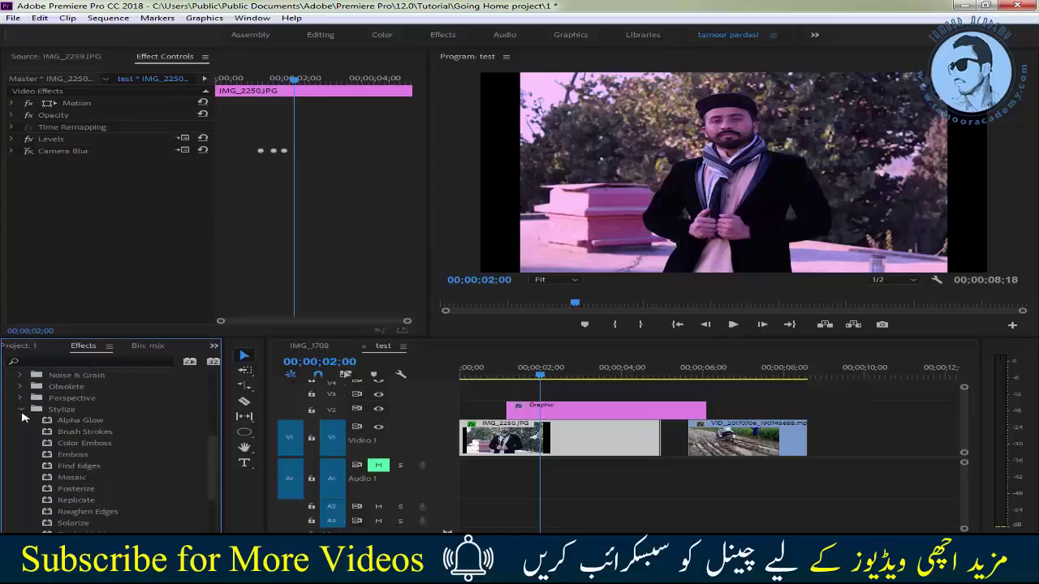
click(22, 410)
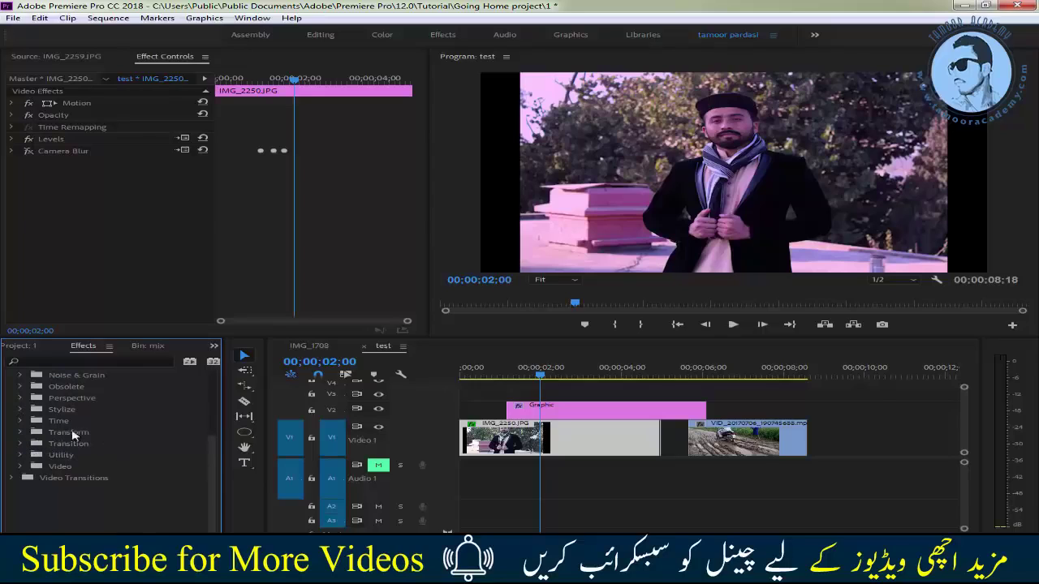
click(24, 468)
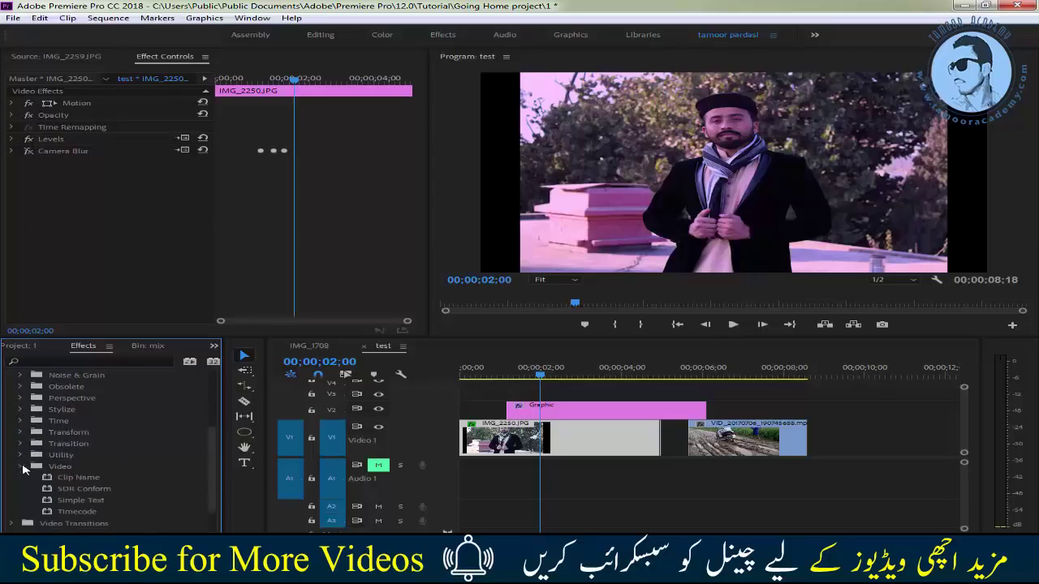
click(23, 468)
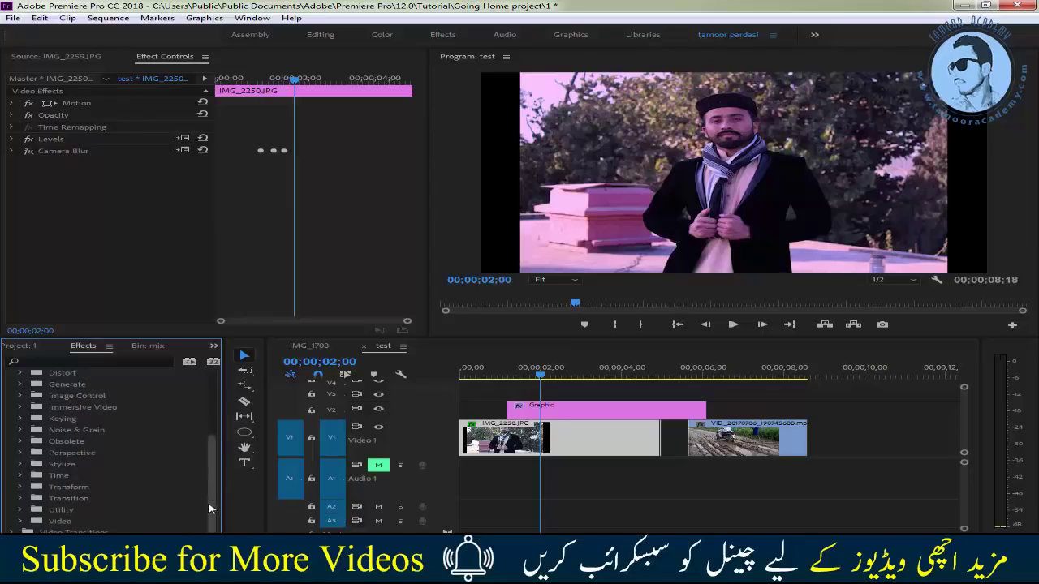
click(22, 521)
scroll(162, 454, down, 2)
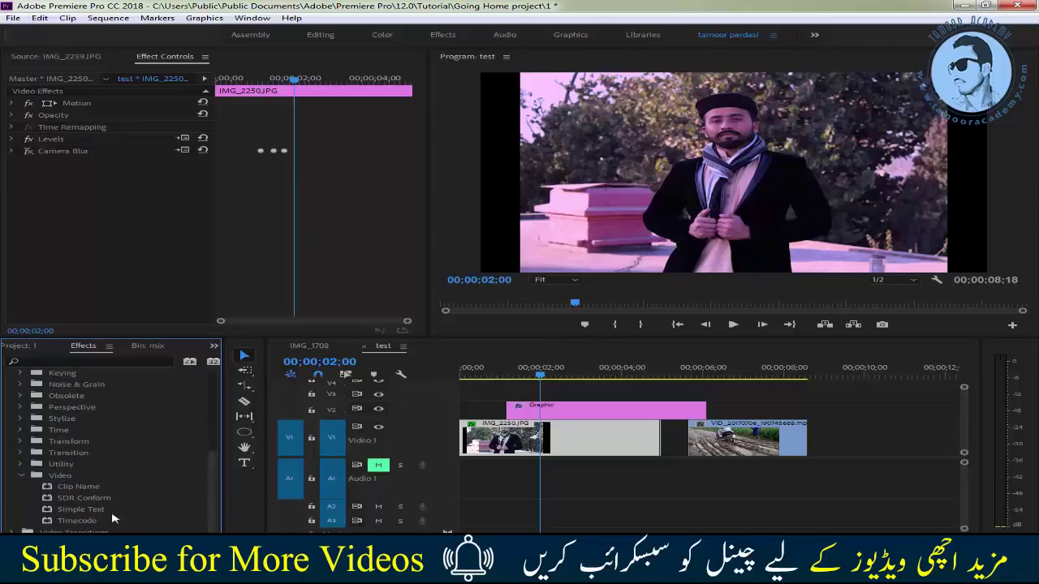
Apply the Timecode effect to IMG_2250.JPG and set its size to 63.5%.
drag(77, 520, 503, 434)
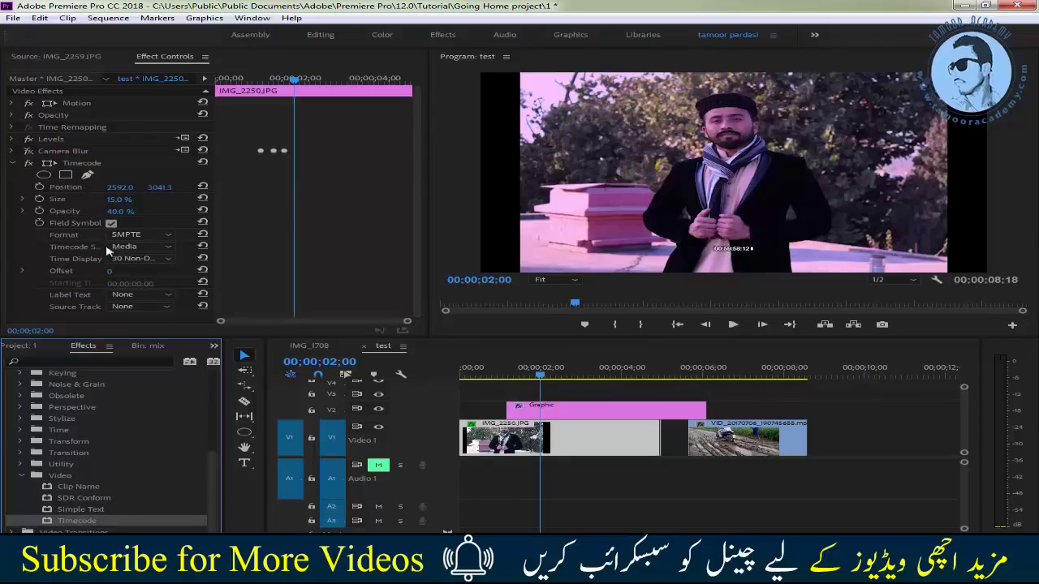
click(122, 203)
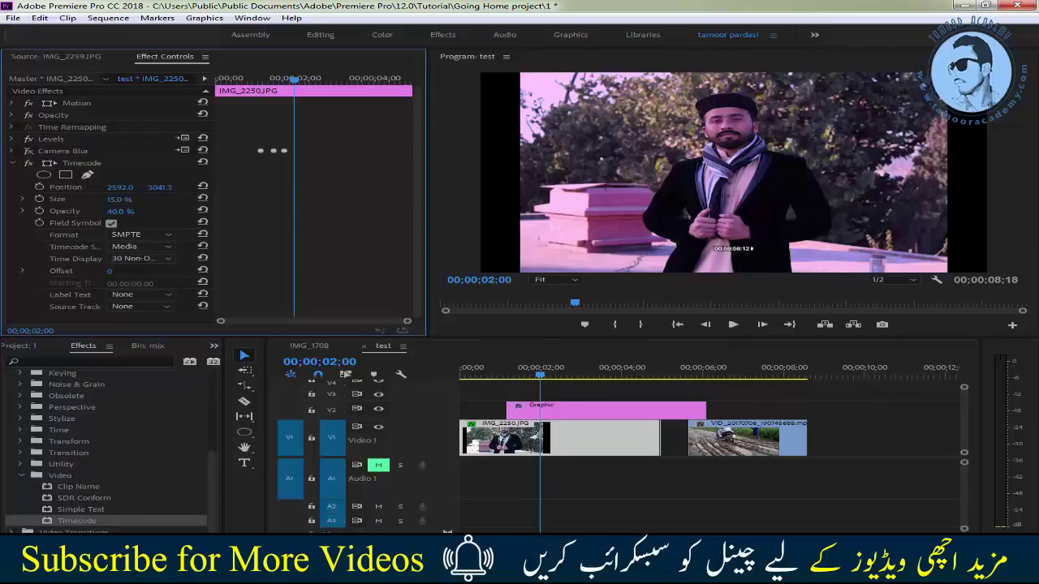
drag(119, 199, 186, 199)
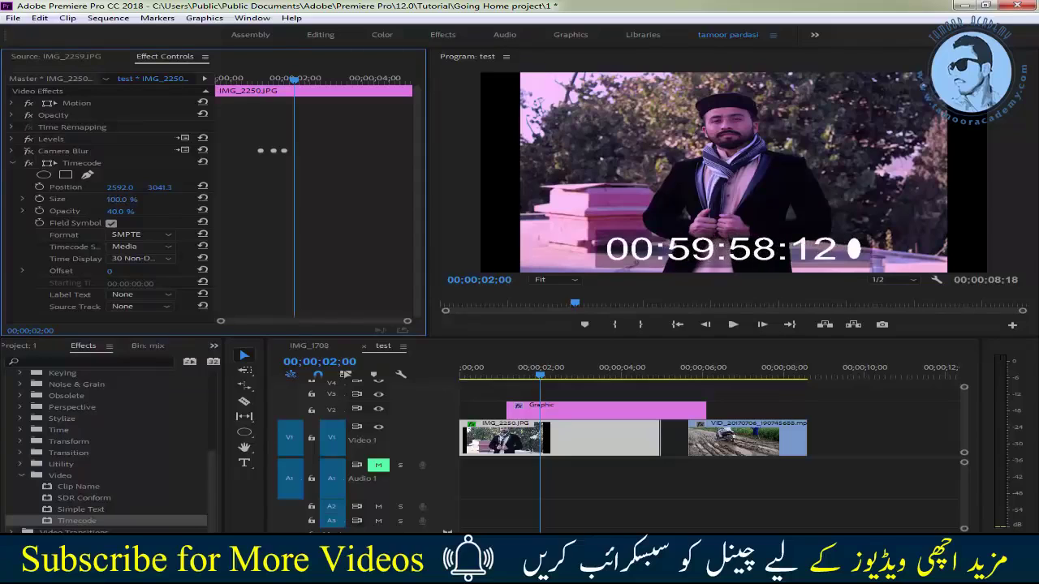
drag(122, 198, 98, 198)
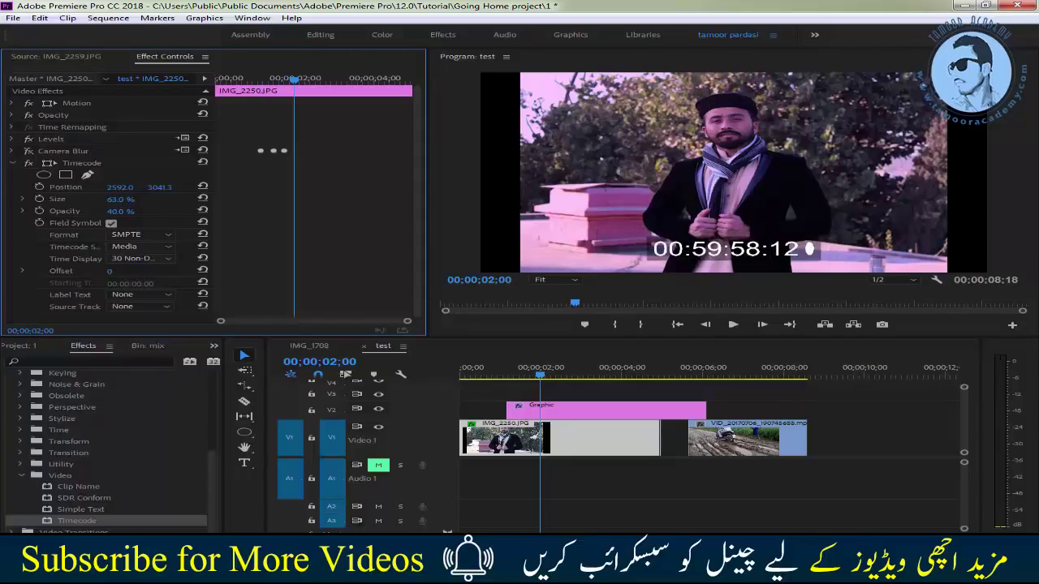
mouse_move(120, 199)
mouse_down()
mouse_move(102, 198)
mouse_move(138, 199)
mouse_up()
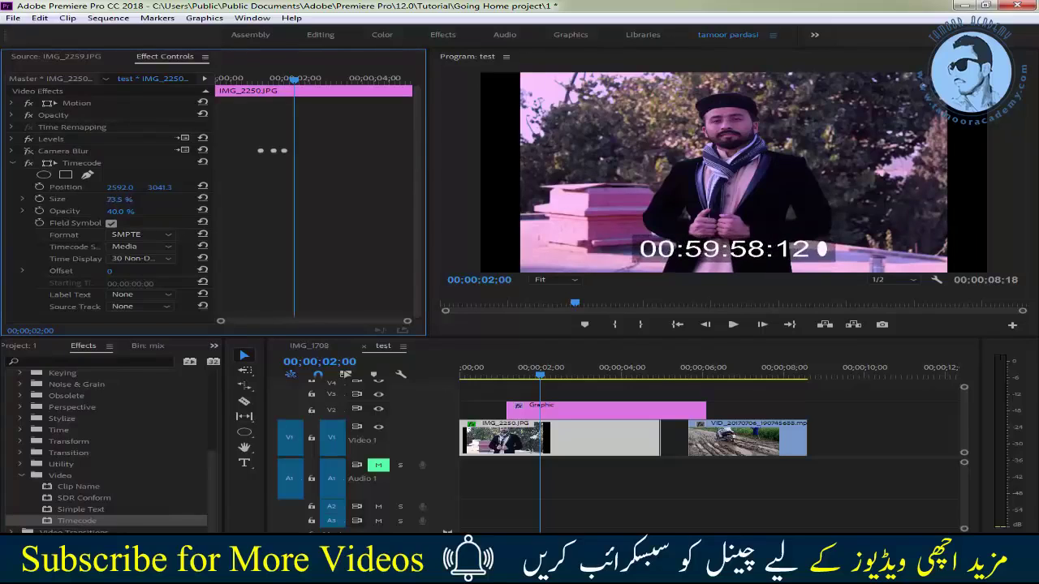
Try the Frames format, return the timecode to SMPTE and collapse the effect.
click(158, 236)
click(158, 260)
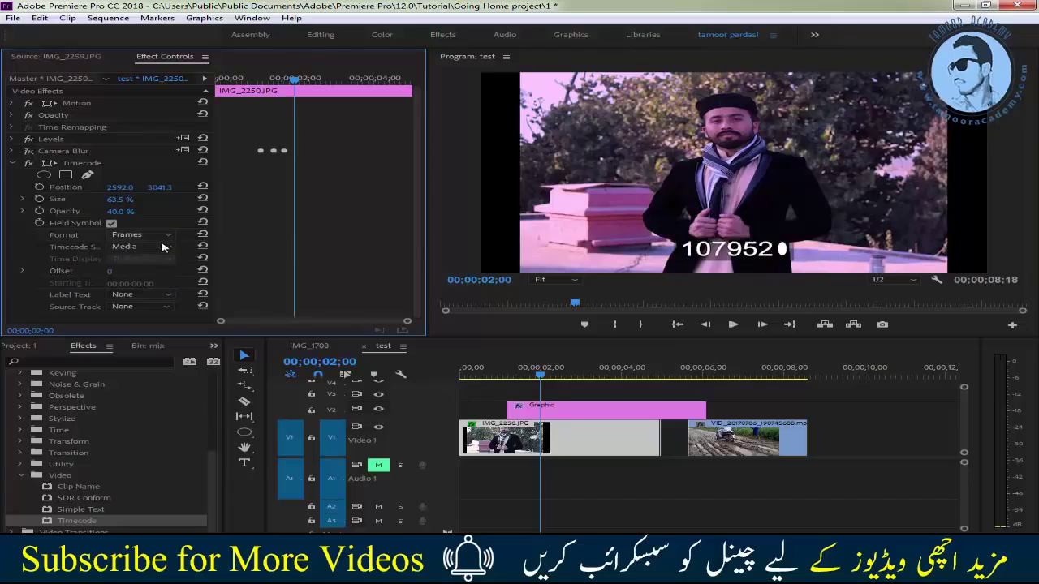
click(158, 235)
click(150, 242)
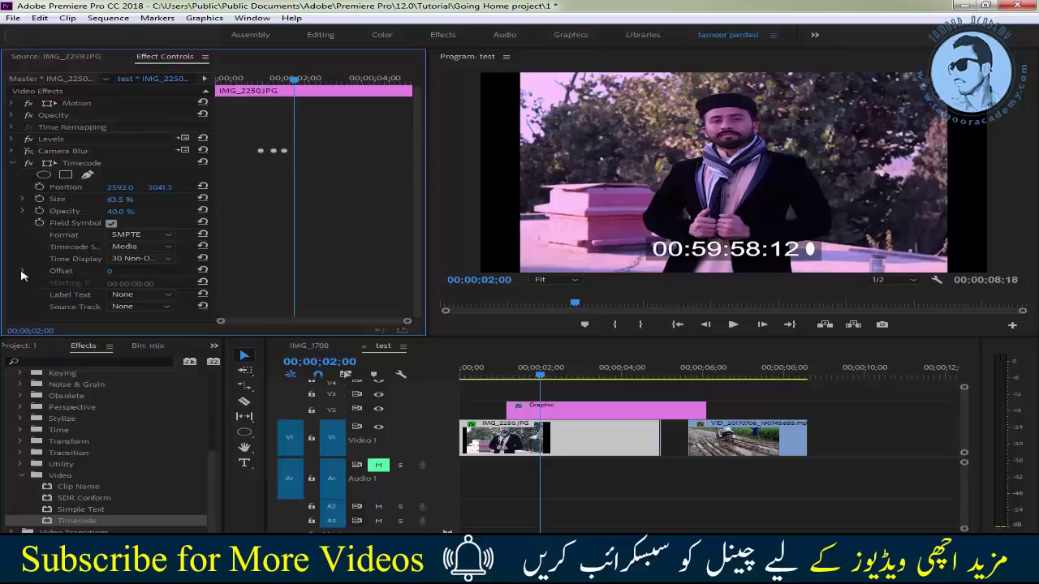
click(17, 165)
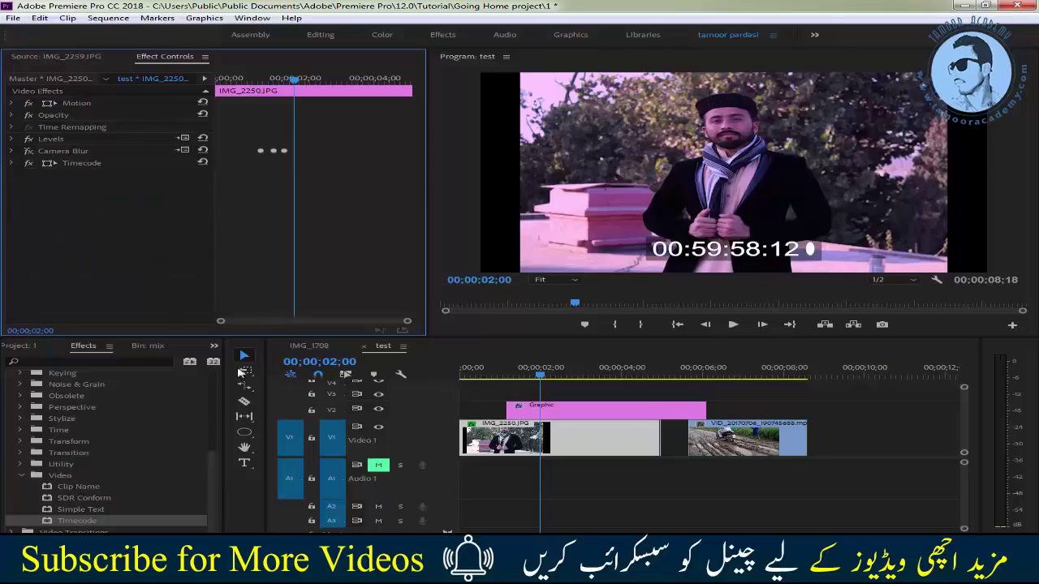
Collapse the Video folder and search the Effects panel for 'di'.
click(21, 480)
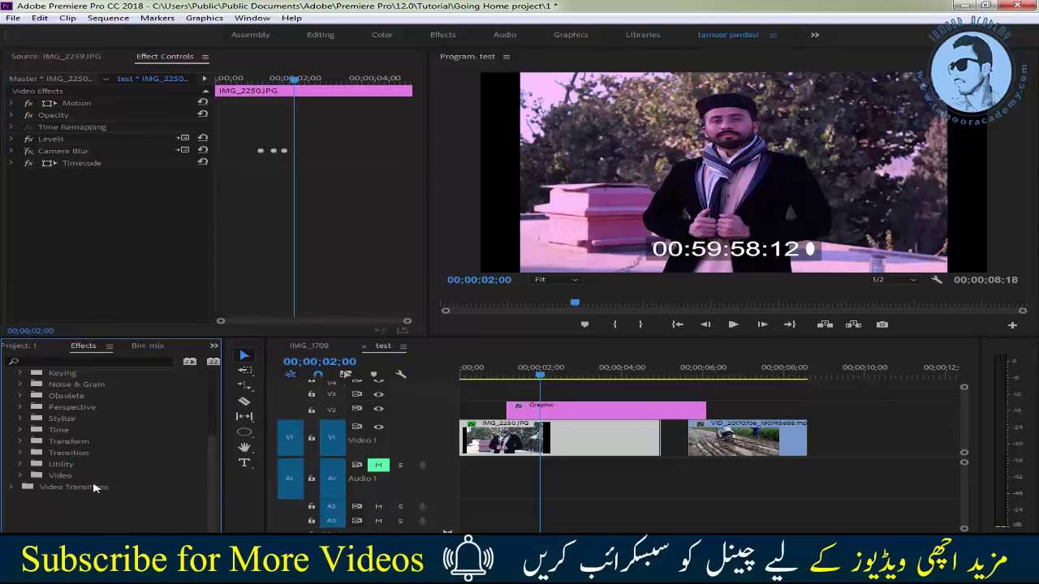
scroll(213, 466, up, 3)
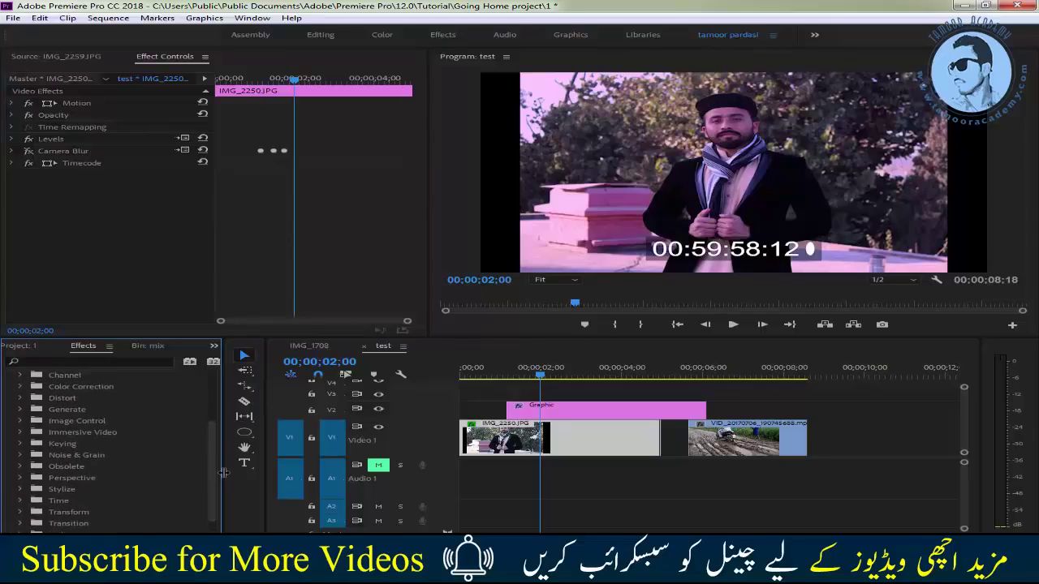
click(109, 362)
text(d)
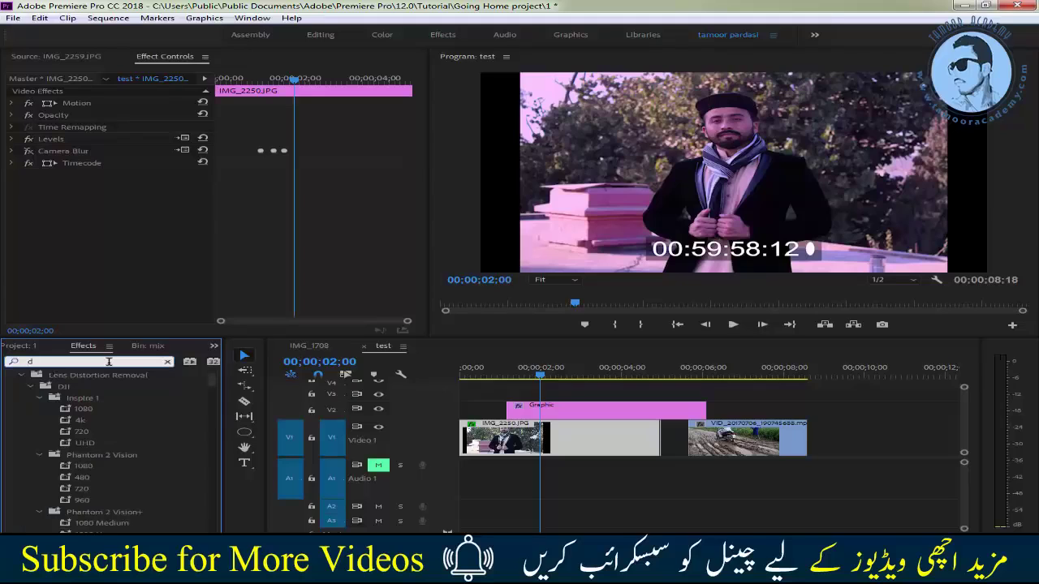
text(l)
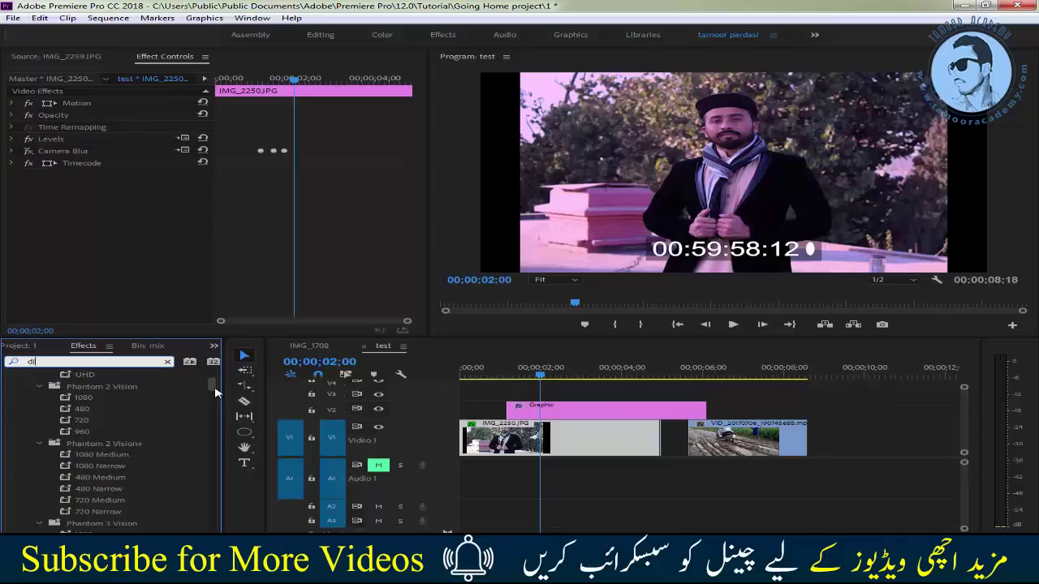
mouse_move(215, 399)
mouse_down()
mouse_move(219, 462)
mouse_move(227, 387)
mouse_up()
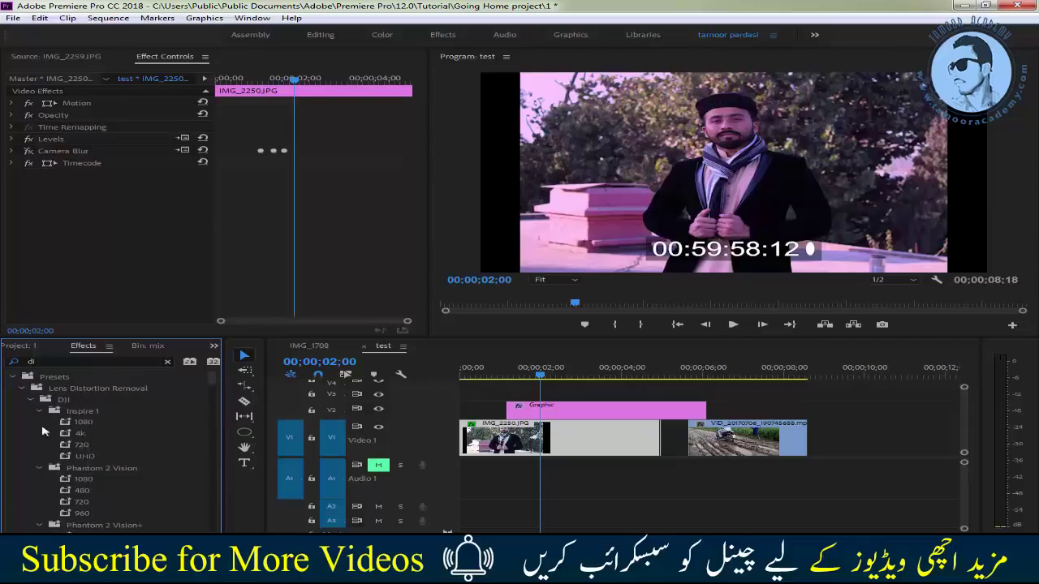
Collapse the Lens Distortion Removal, Audio, Video Effects and Video Transitions folders in the results.
click(20, 388)
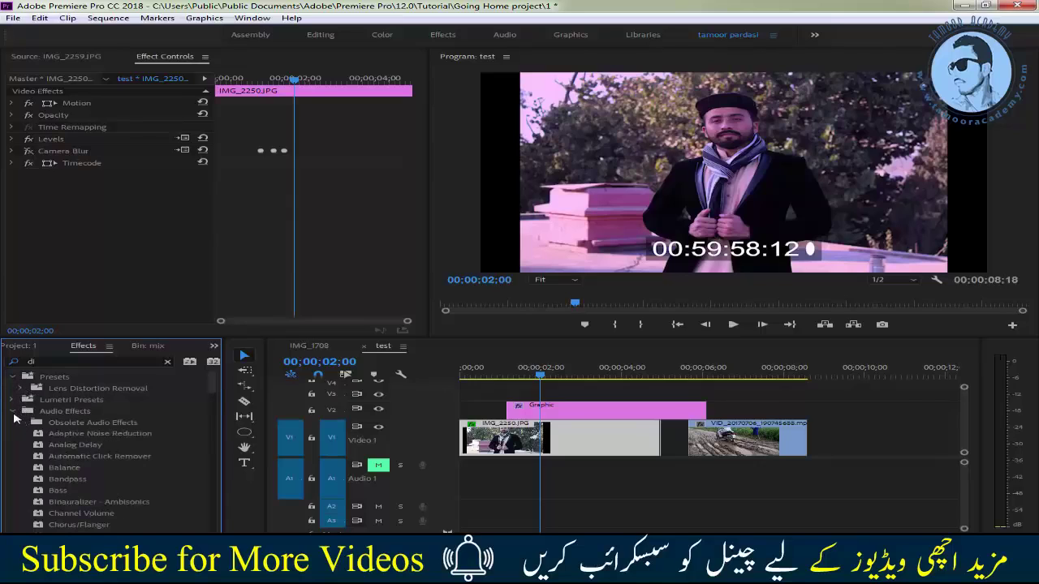
click(13, 411)
click(13, 423)
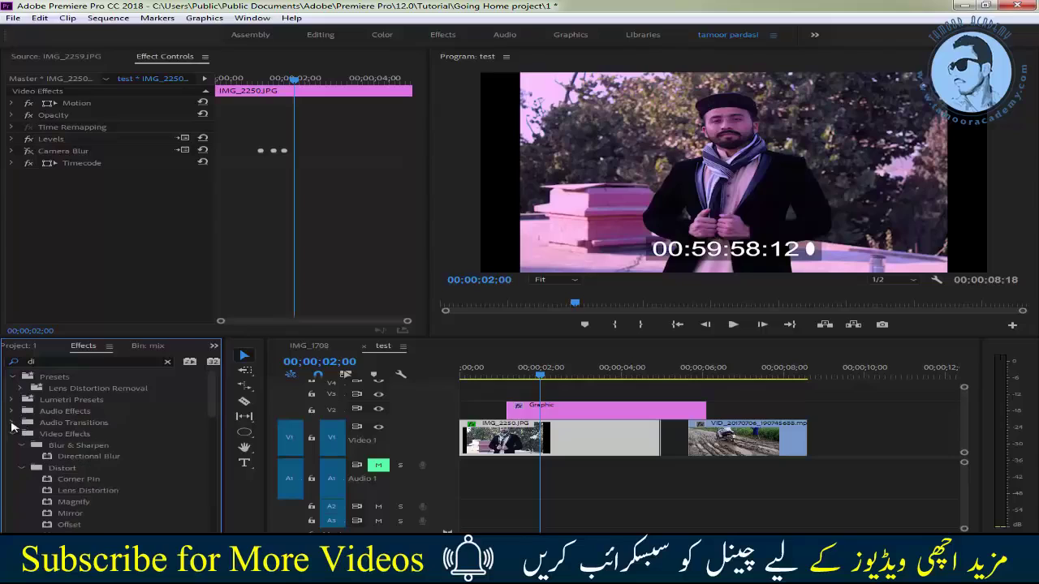
click(22, 468)
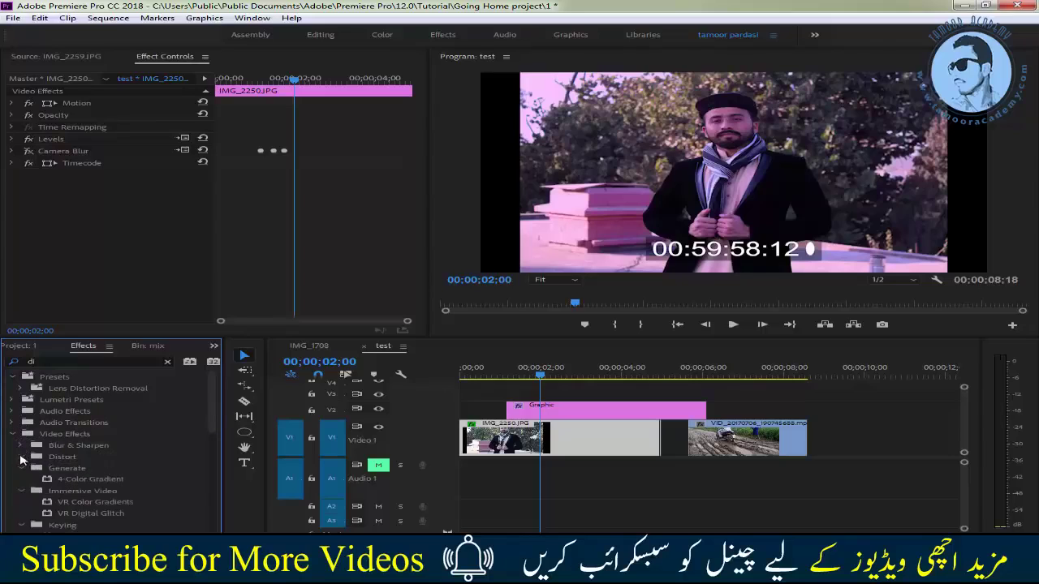
click(13, 436)
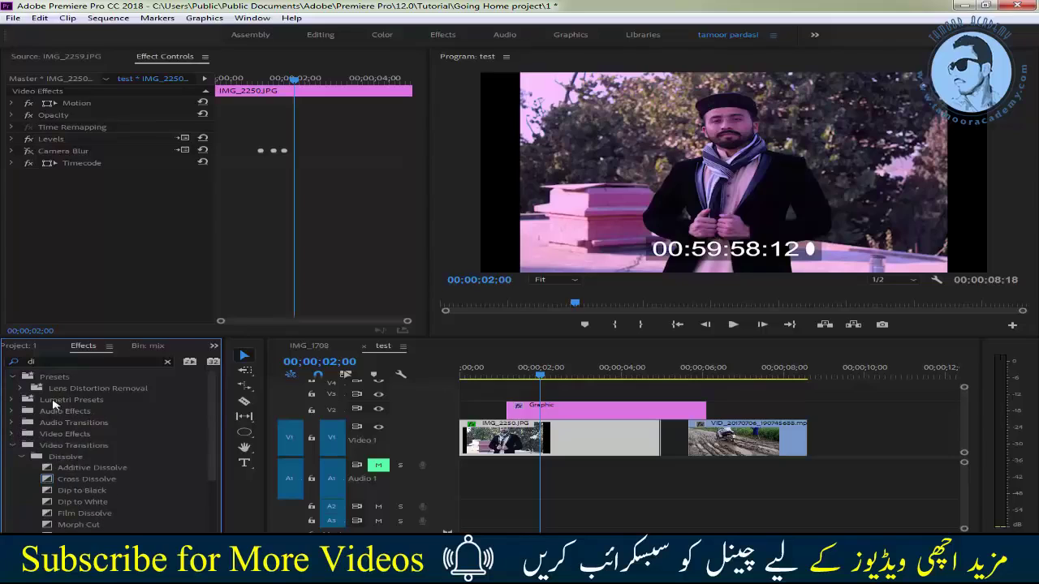
click(23, 458)
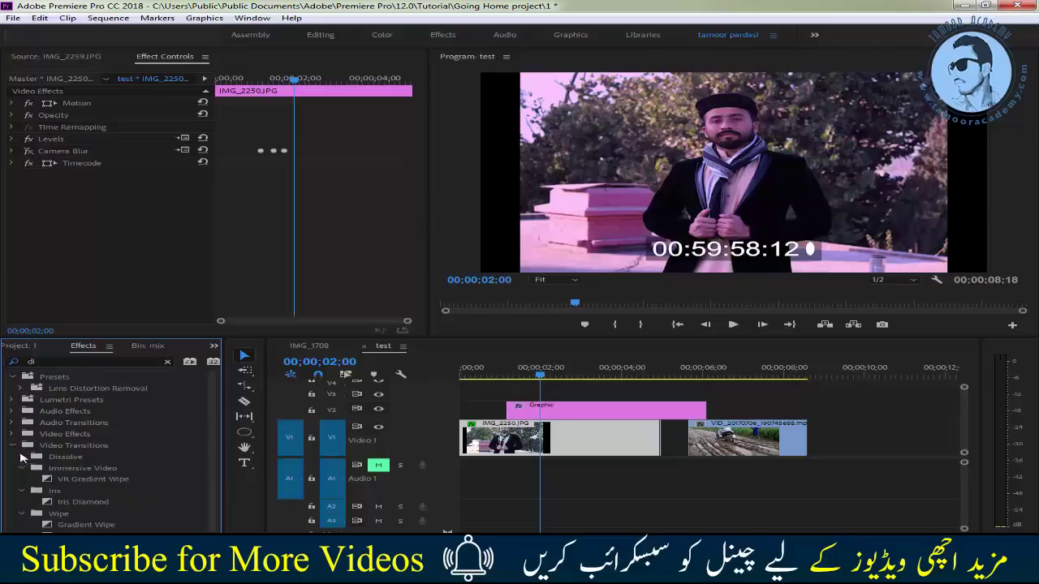
click(20, 457)
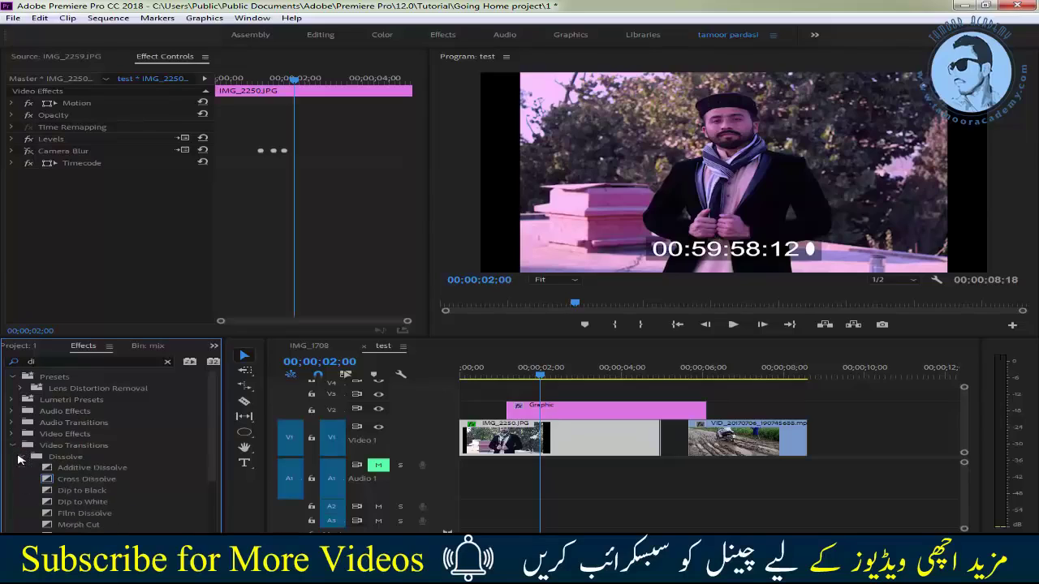
click(13, 445)
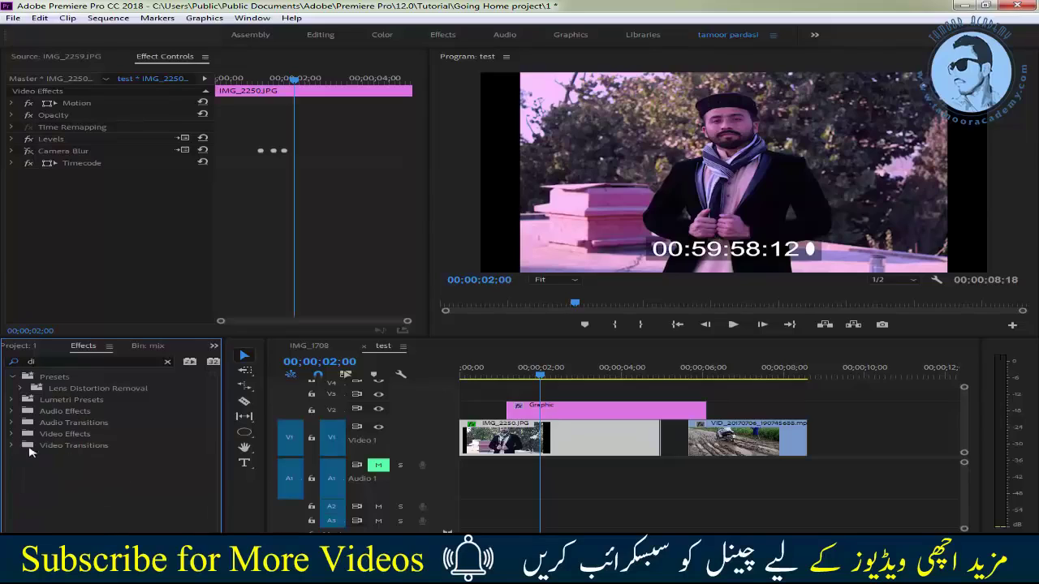
click(29, 402)
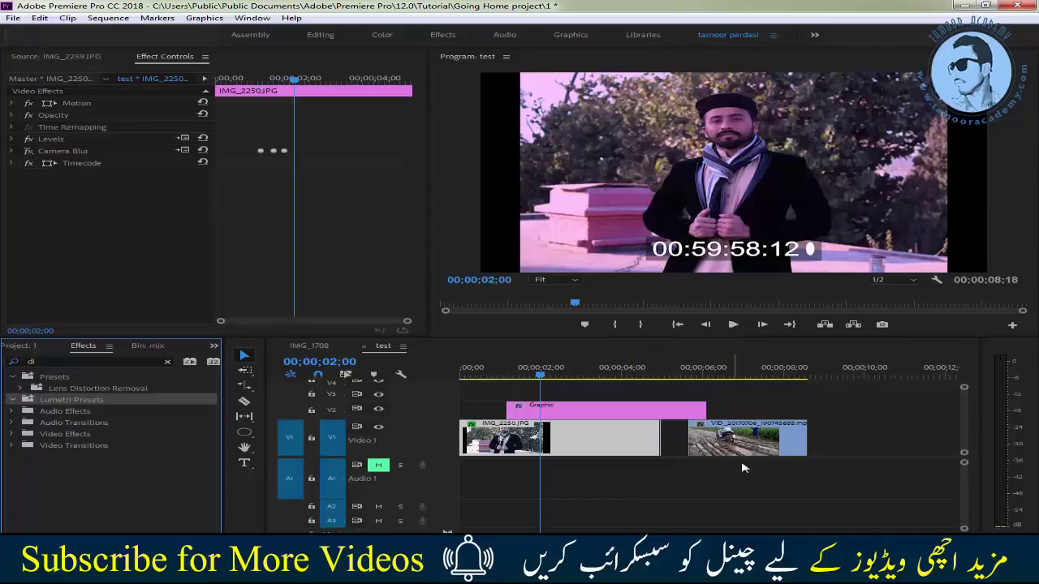
Move the playhead to 00;00;07;05, then toggle the Lens Distortion Removal and Audio Effects folders.
click(749, 373)
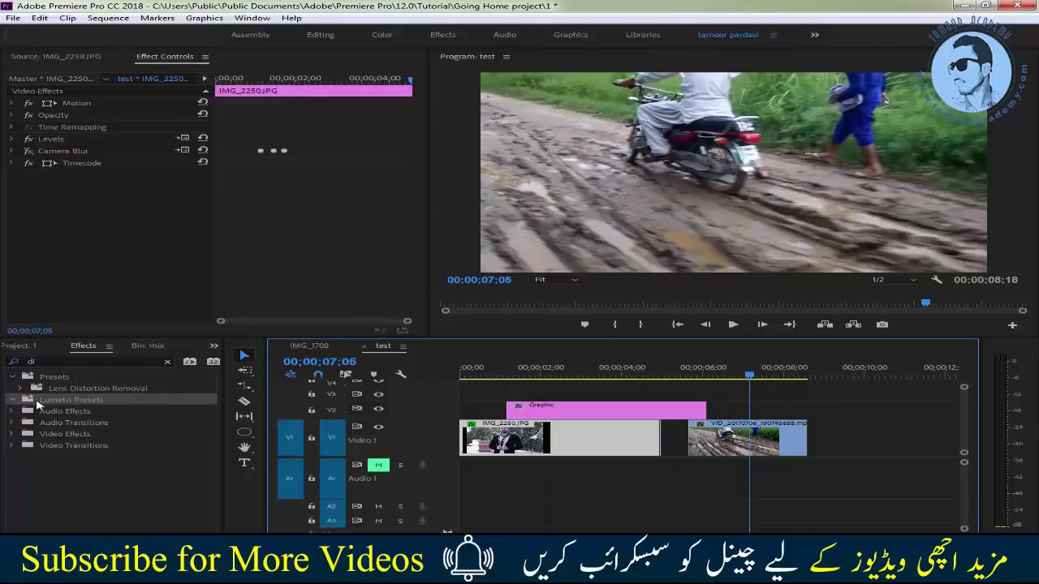
click(18, 402)
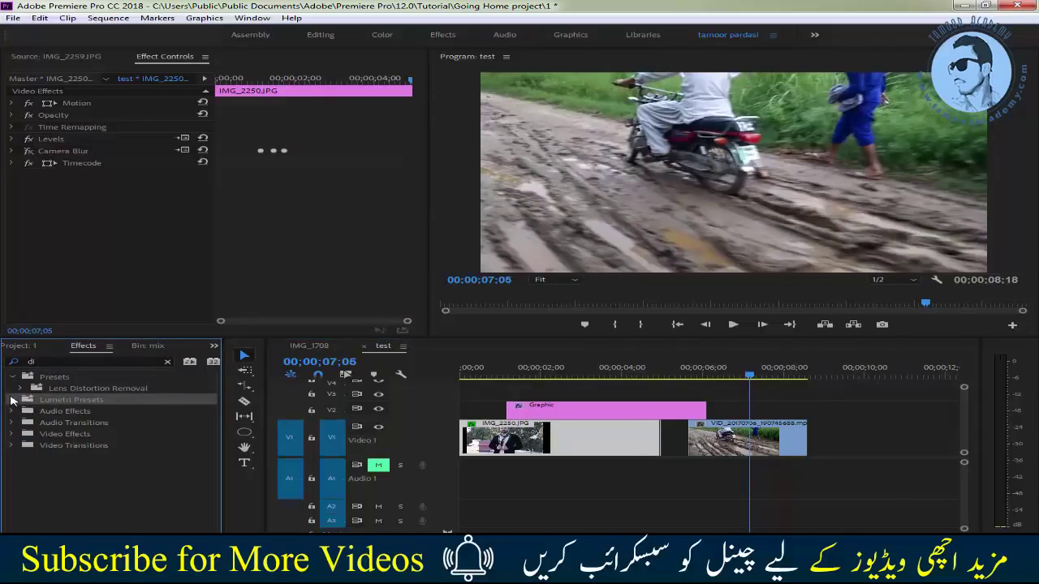
click(36, 389)
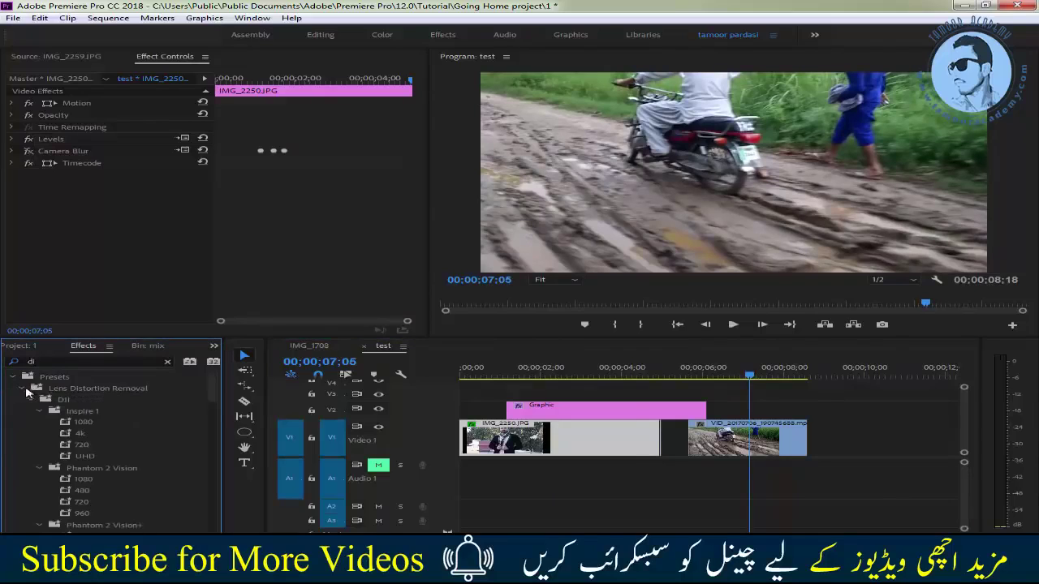
click(21, 389)
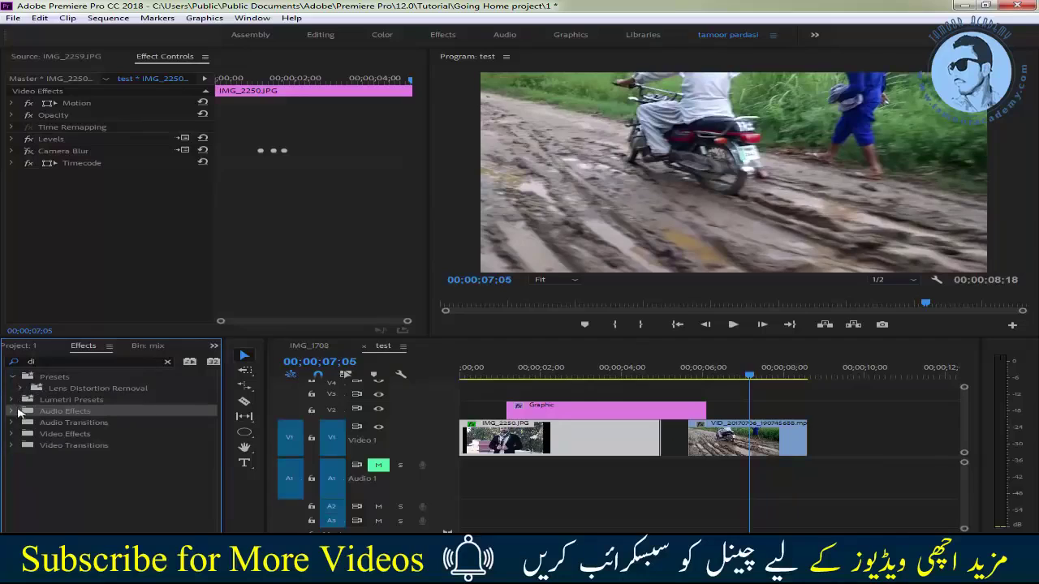
click(39, 401)
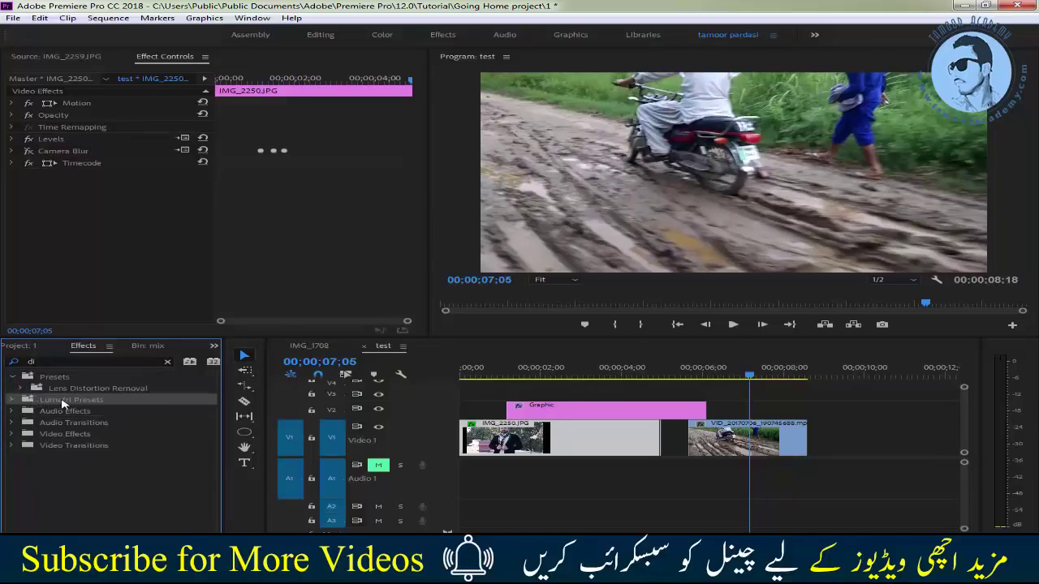
click(18, 412)
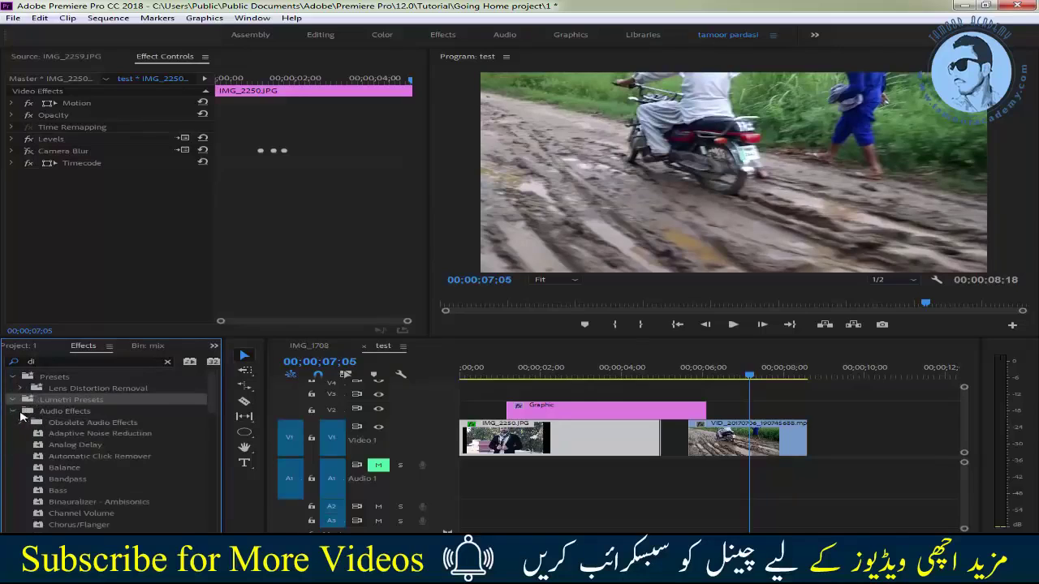
click(18, 411)
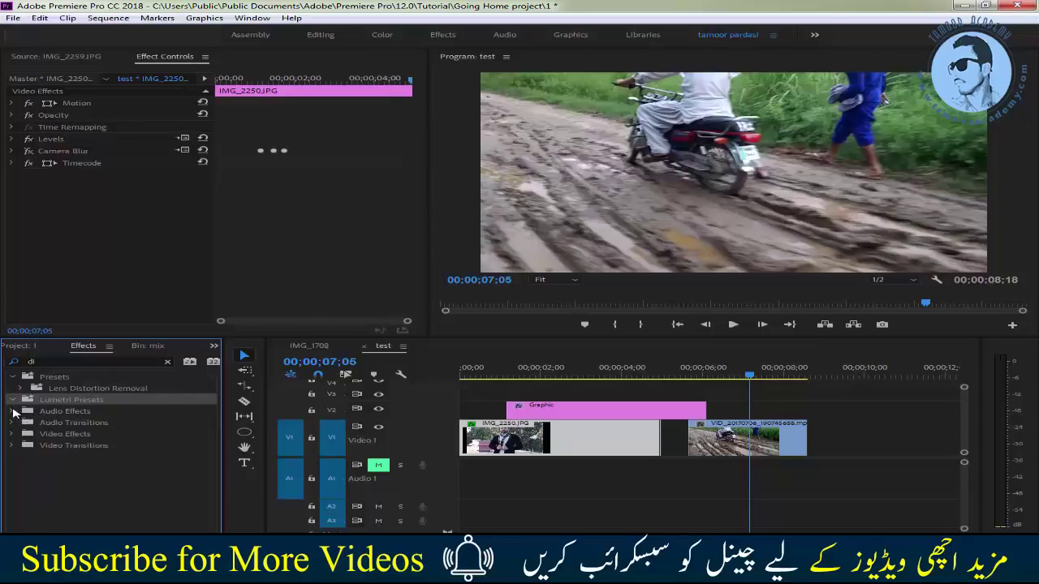
click(13, 411)
click(18, 411)
Expand Video Effects and collapse Blur & Sharpen, Generate, Immersive Video, Keying and Noise & Grain.
click(12, 434)
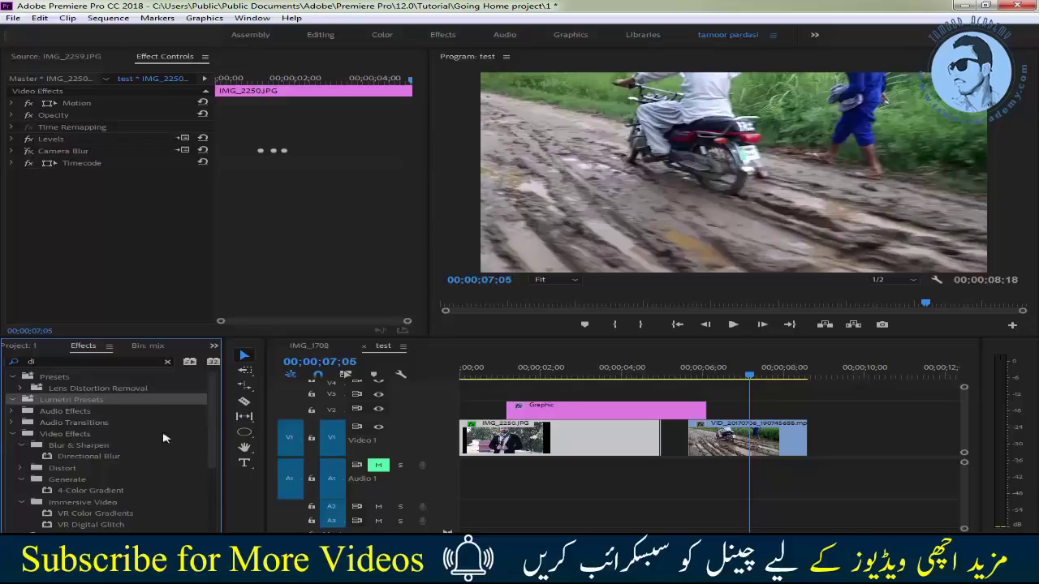
click(21, 446)
click(21, 468)
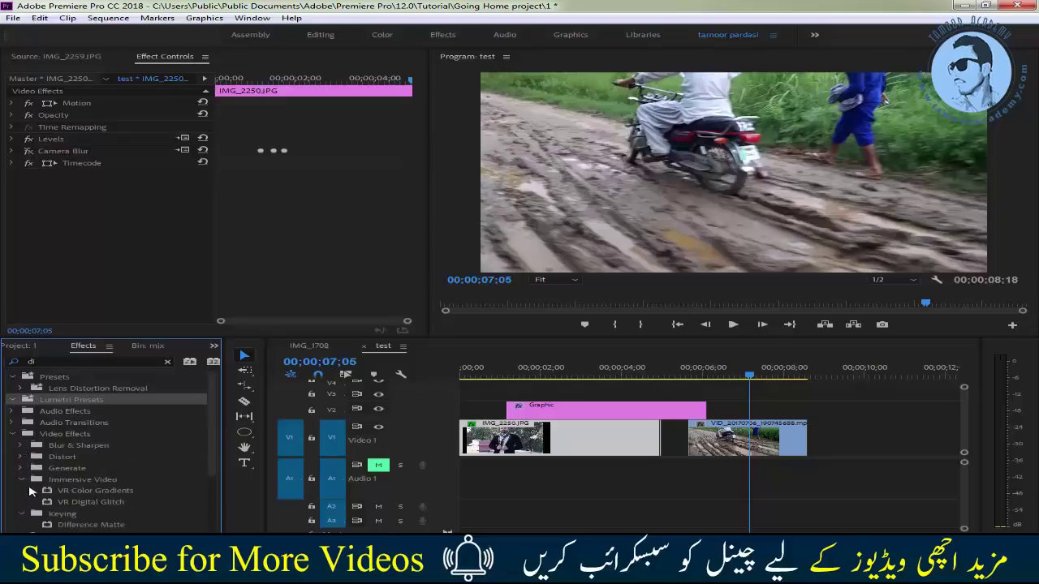
click(21, 480)
click(22, 491)
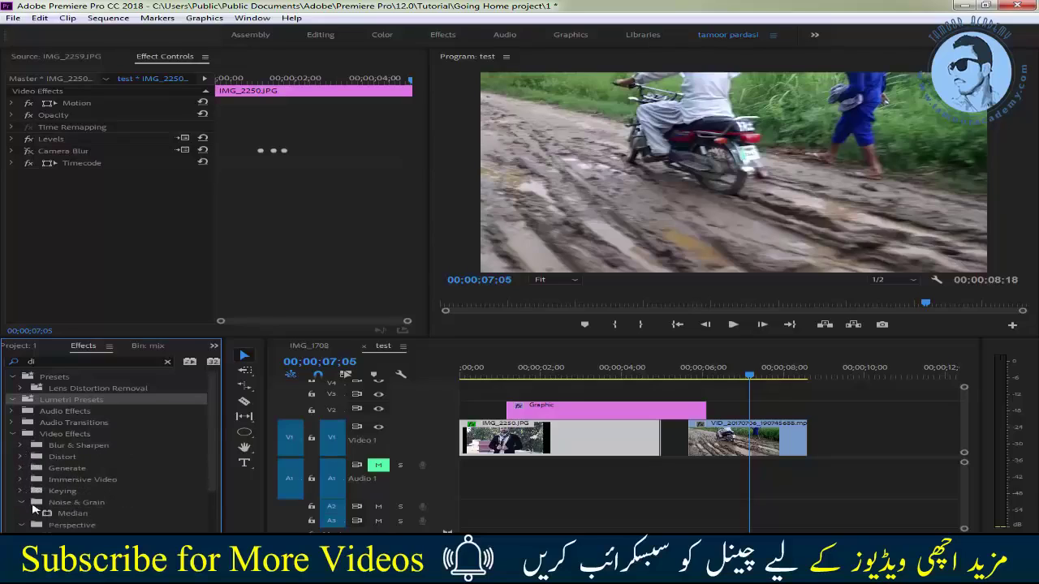
click(27, 503)
Drag the playhead back to 00;00;02;10 onto the IMG_2250.JPG photo clip.
mouse_move(607, 378)
mouse_down()
mouse_move(552, 375)
mouse_move(555, 385)
mouse_up()
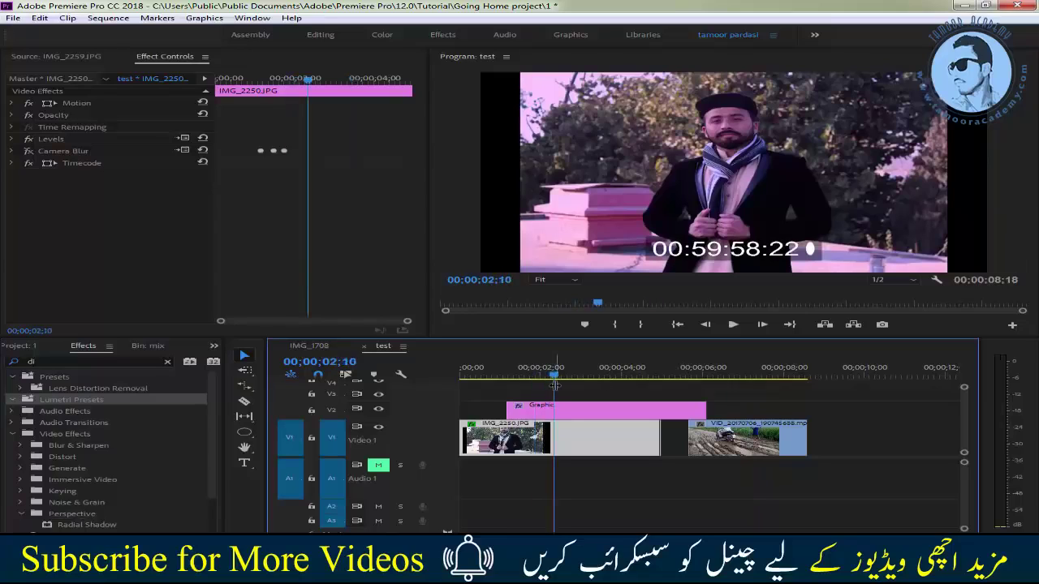